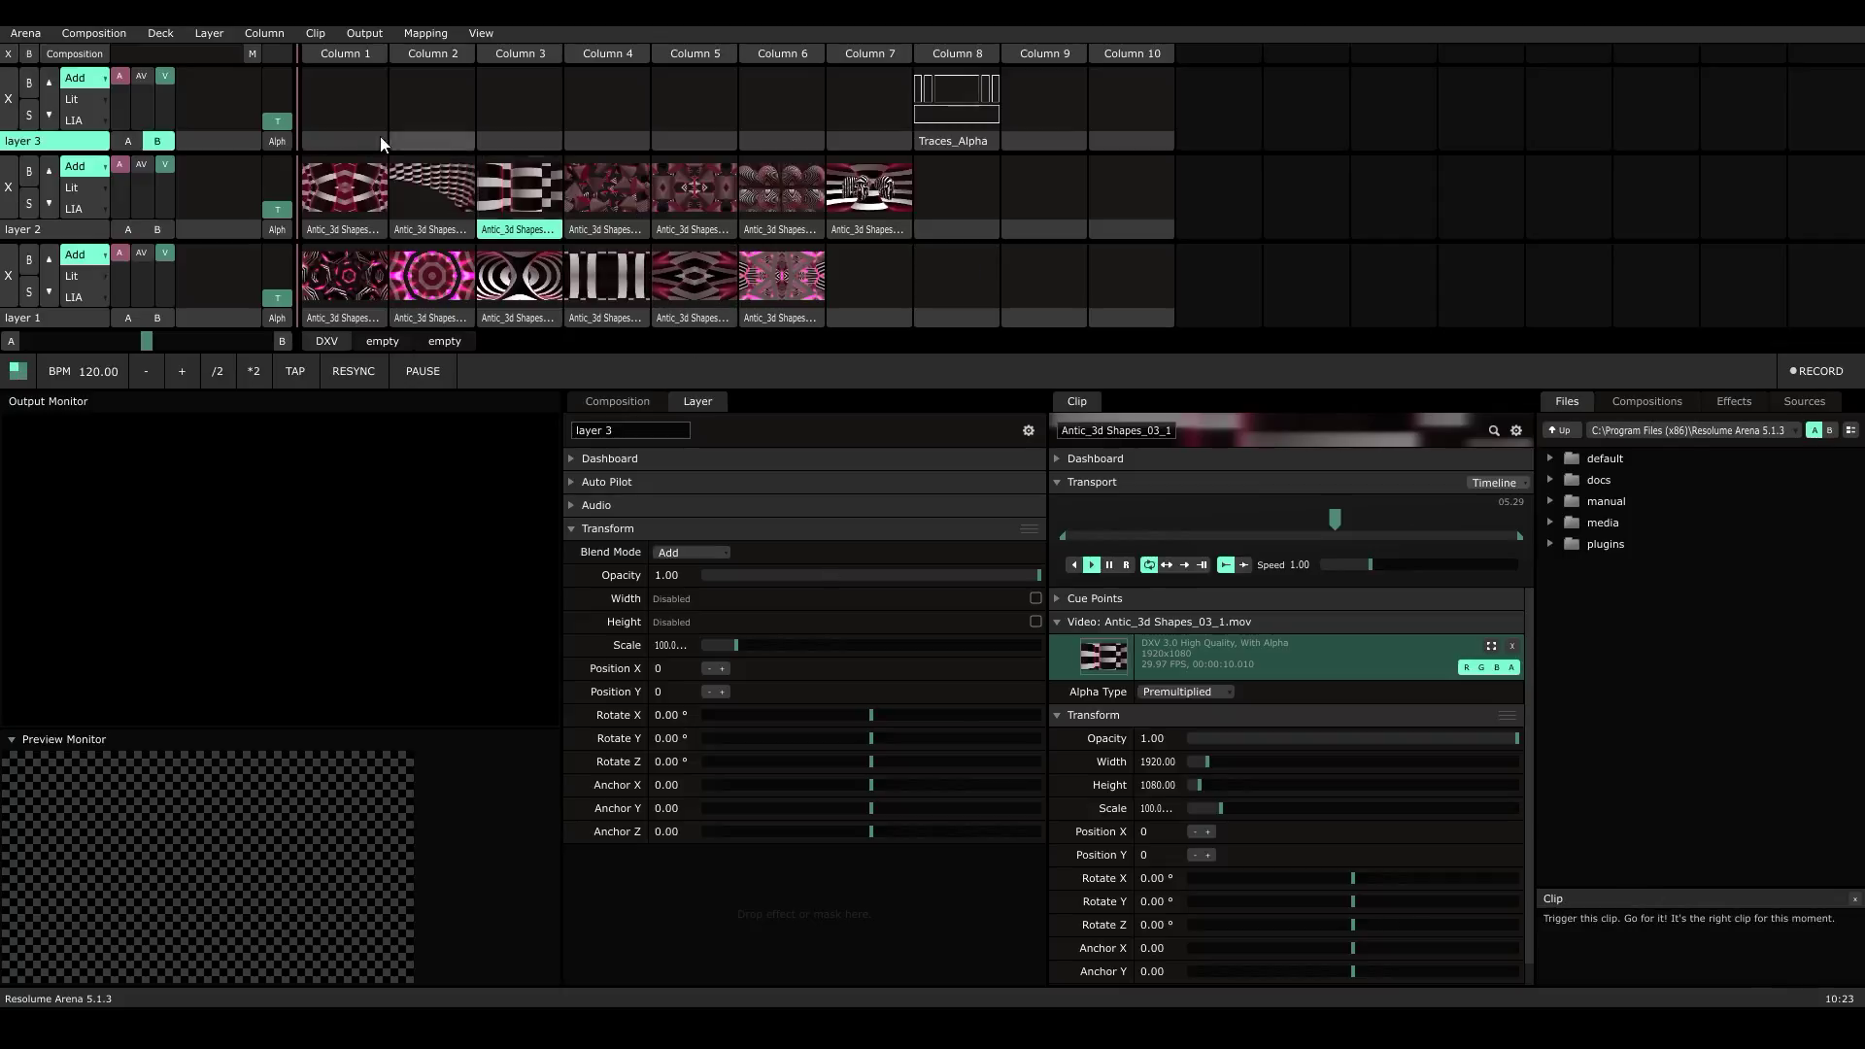
- Open Advanced Output (Ctrl+Shift+A) and select slice 01, which maps the full 1920×1080 composition
left_click(366, 33)
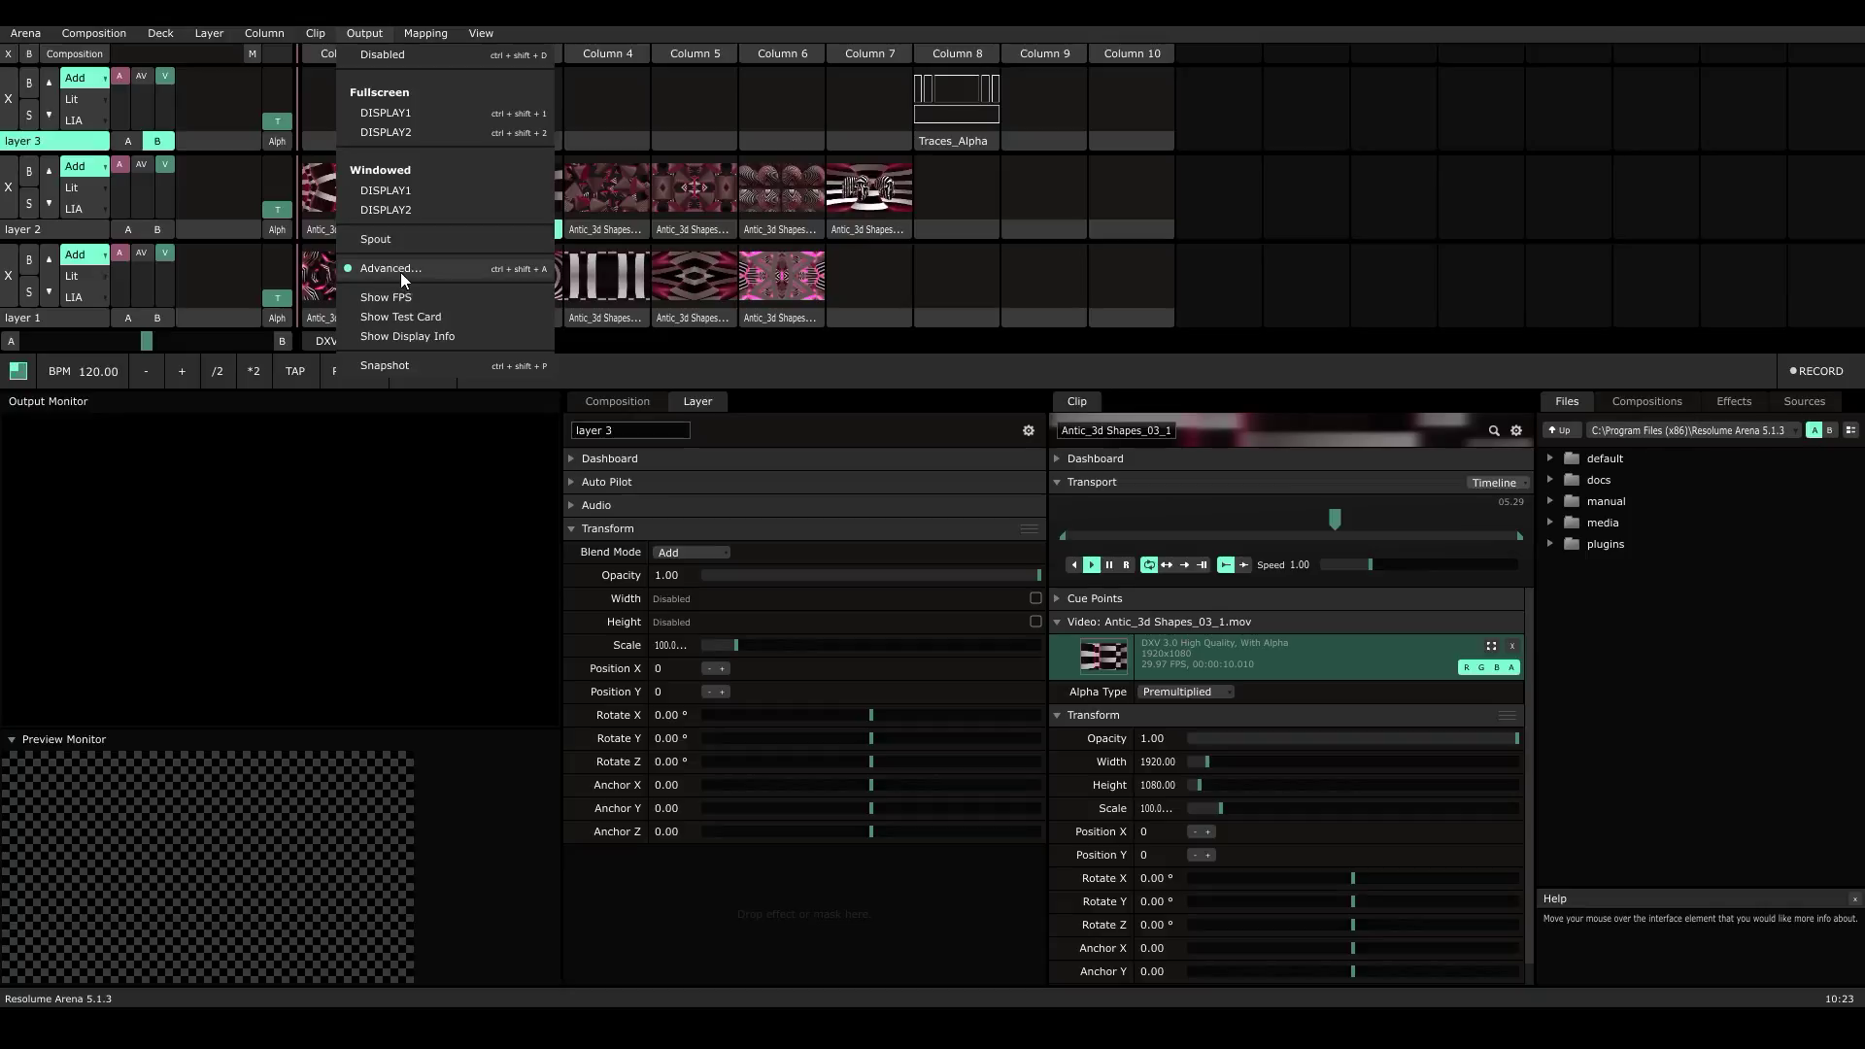
left_click(982, 230)
left_click(978, 234)
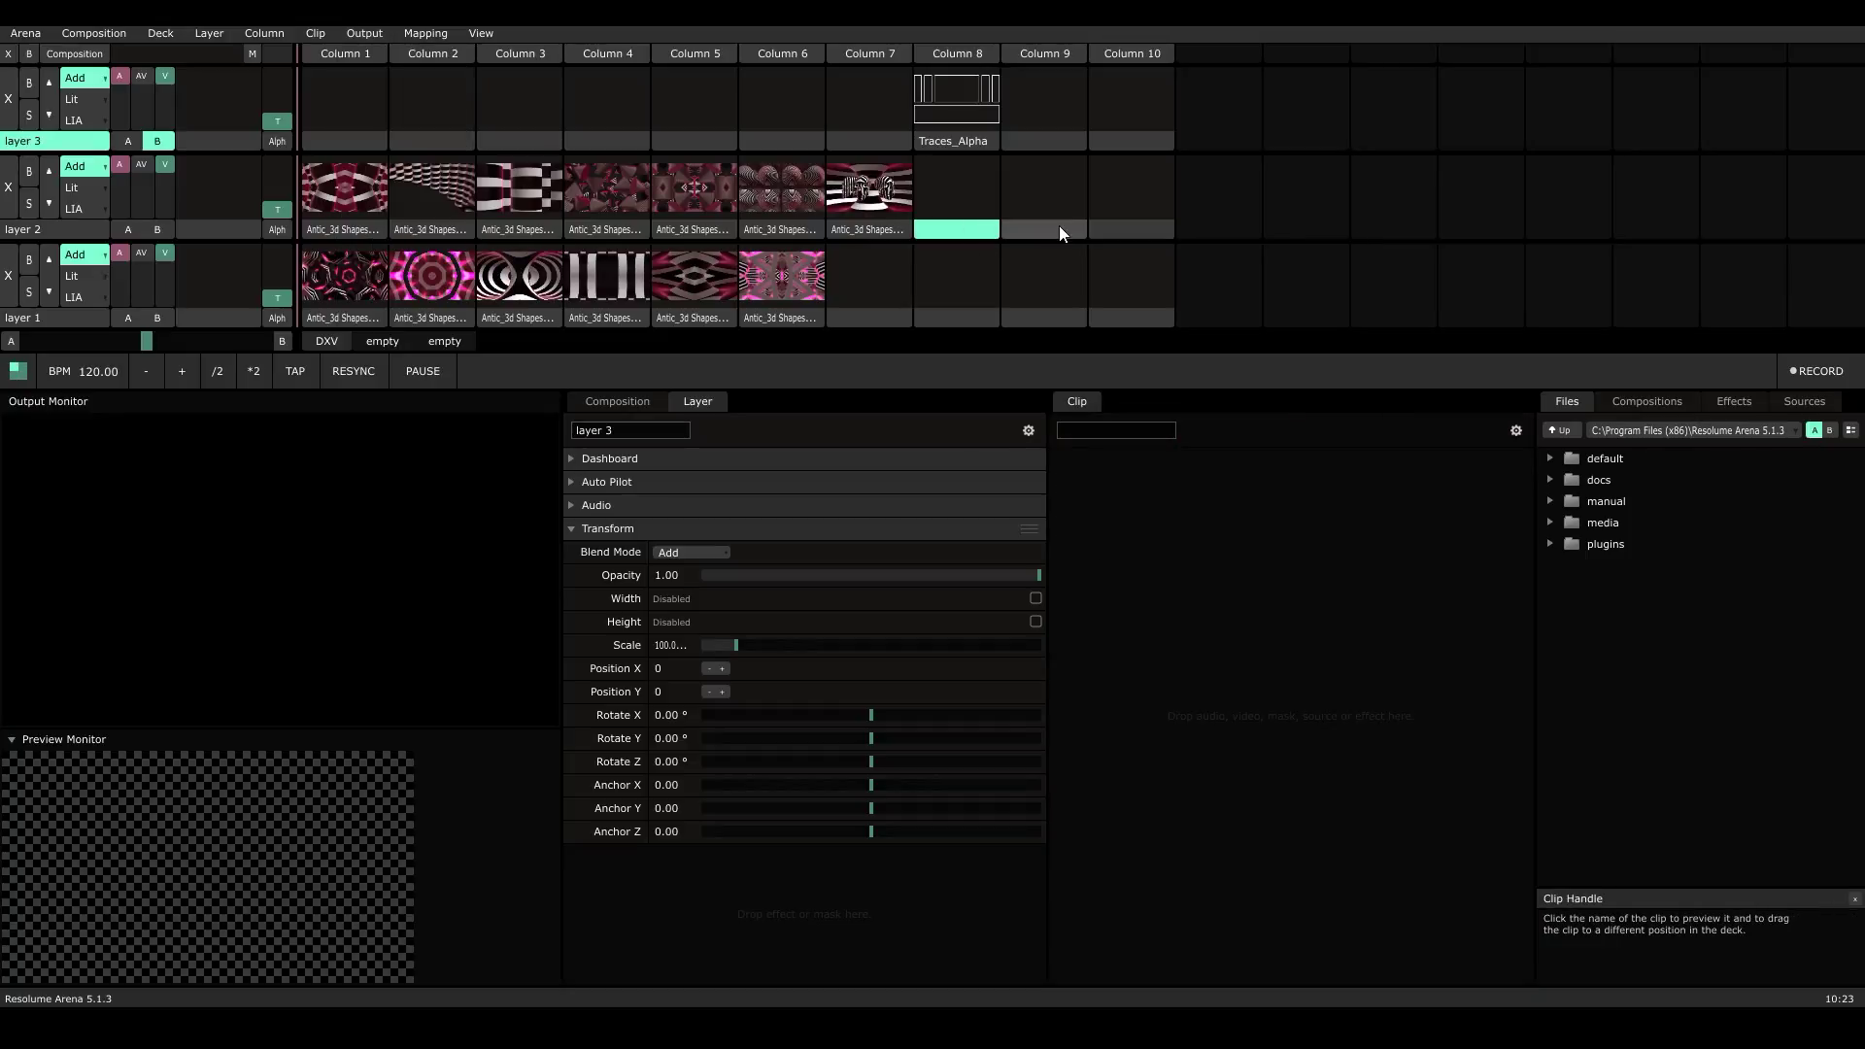
key("ctrl+shift+a")
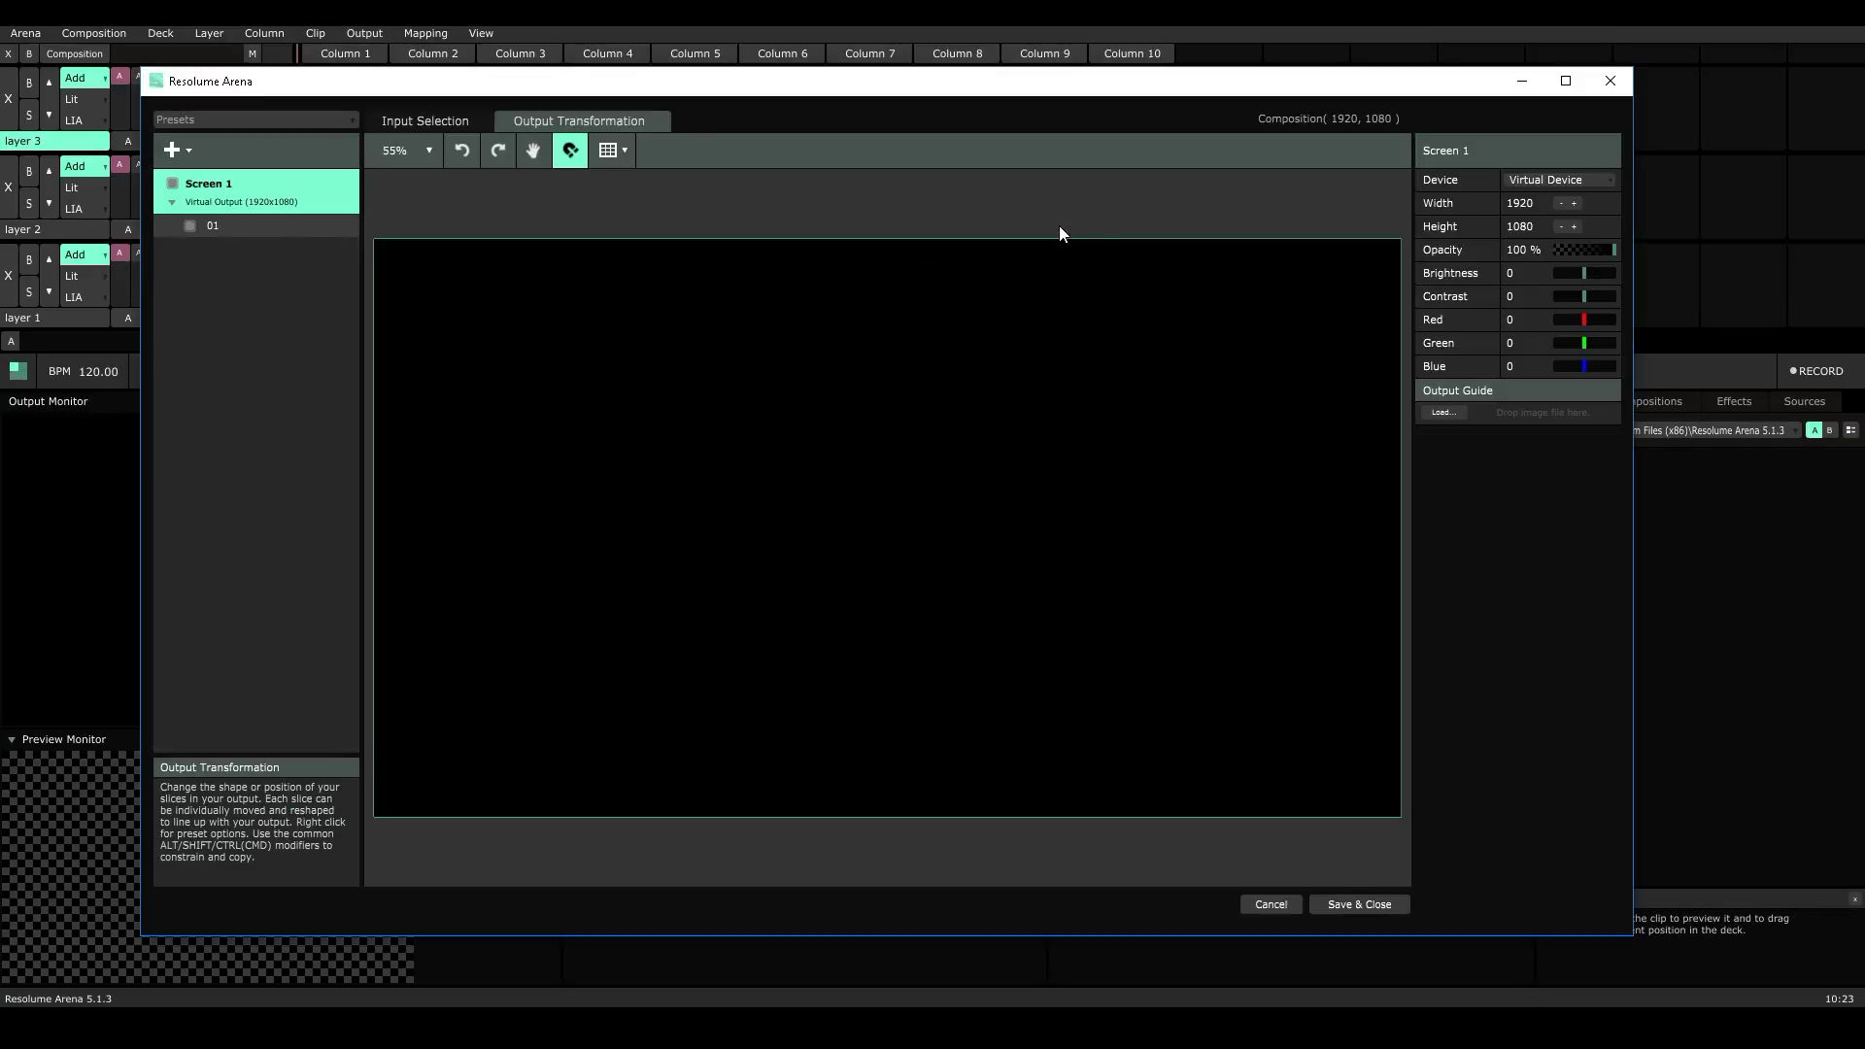
left_click(235, 228)
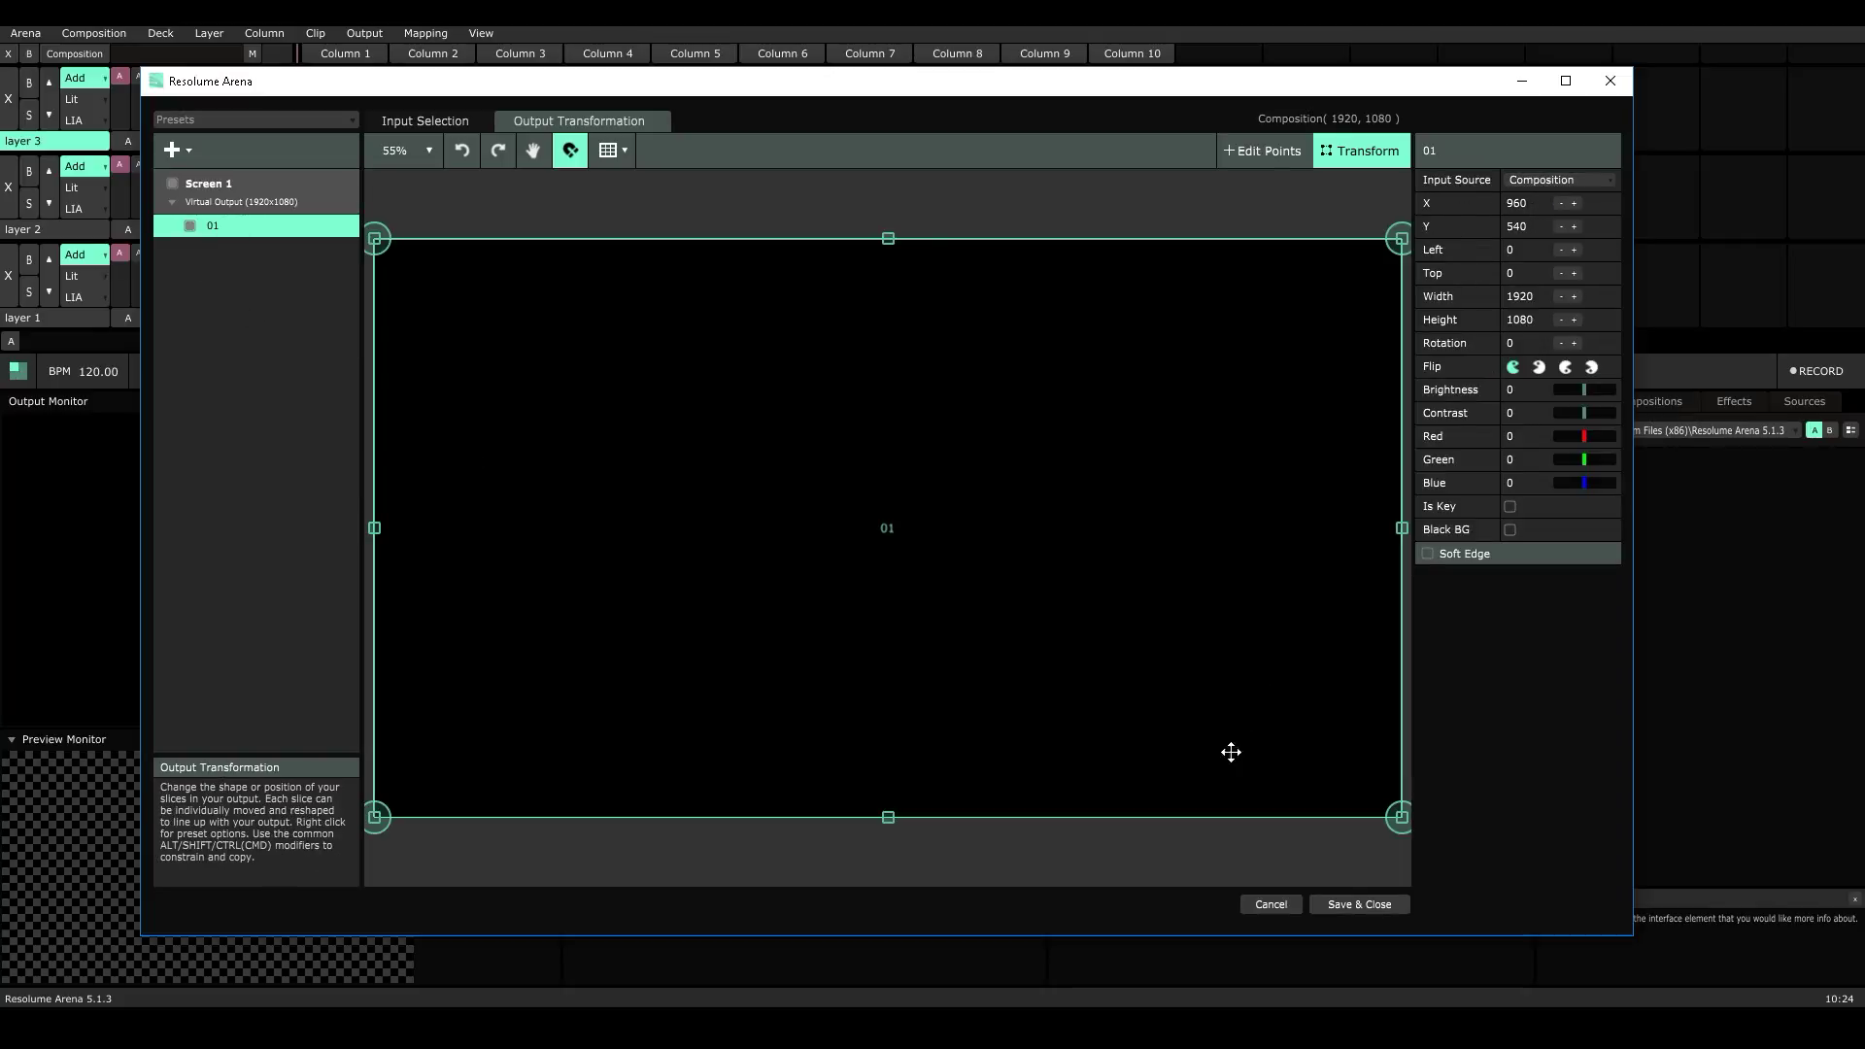
- Save and close the output mapping, then trigger the Column 3 clips on layers 1 and 2
left_click(1351, 903)
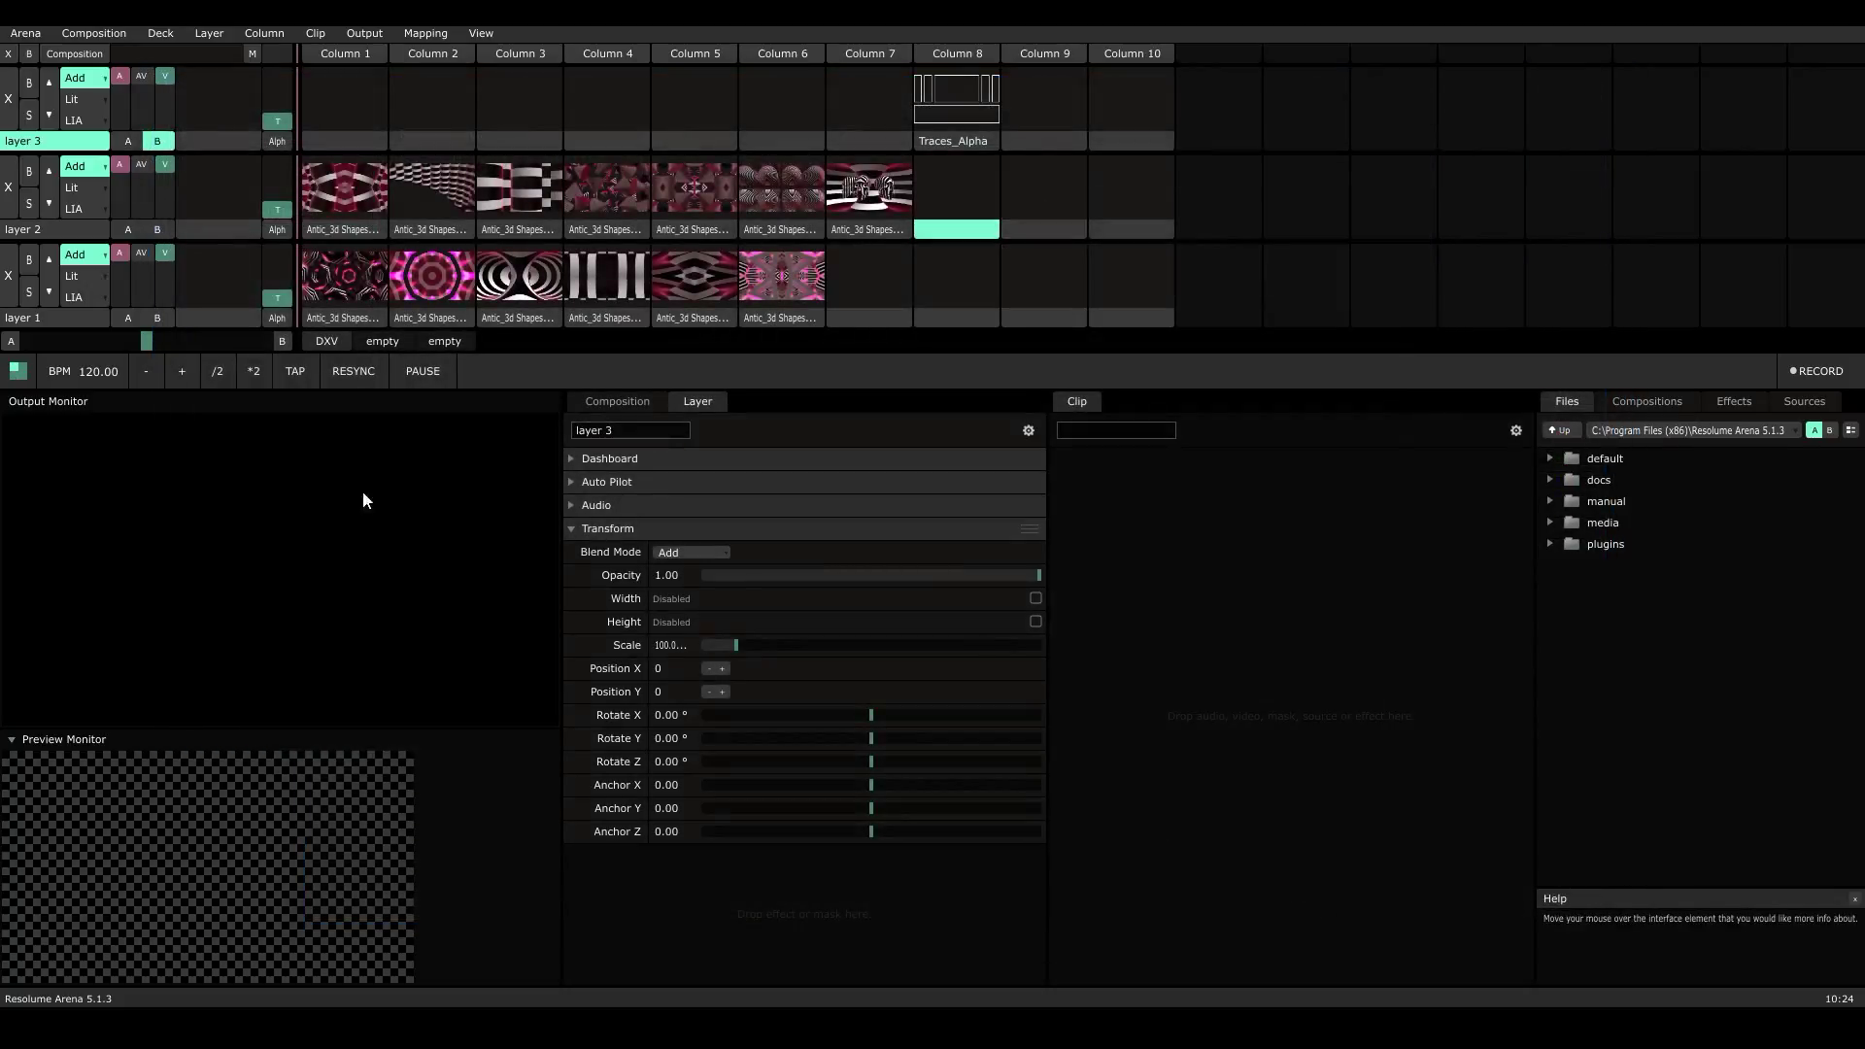
left_click(534, 295)
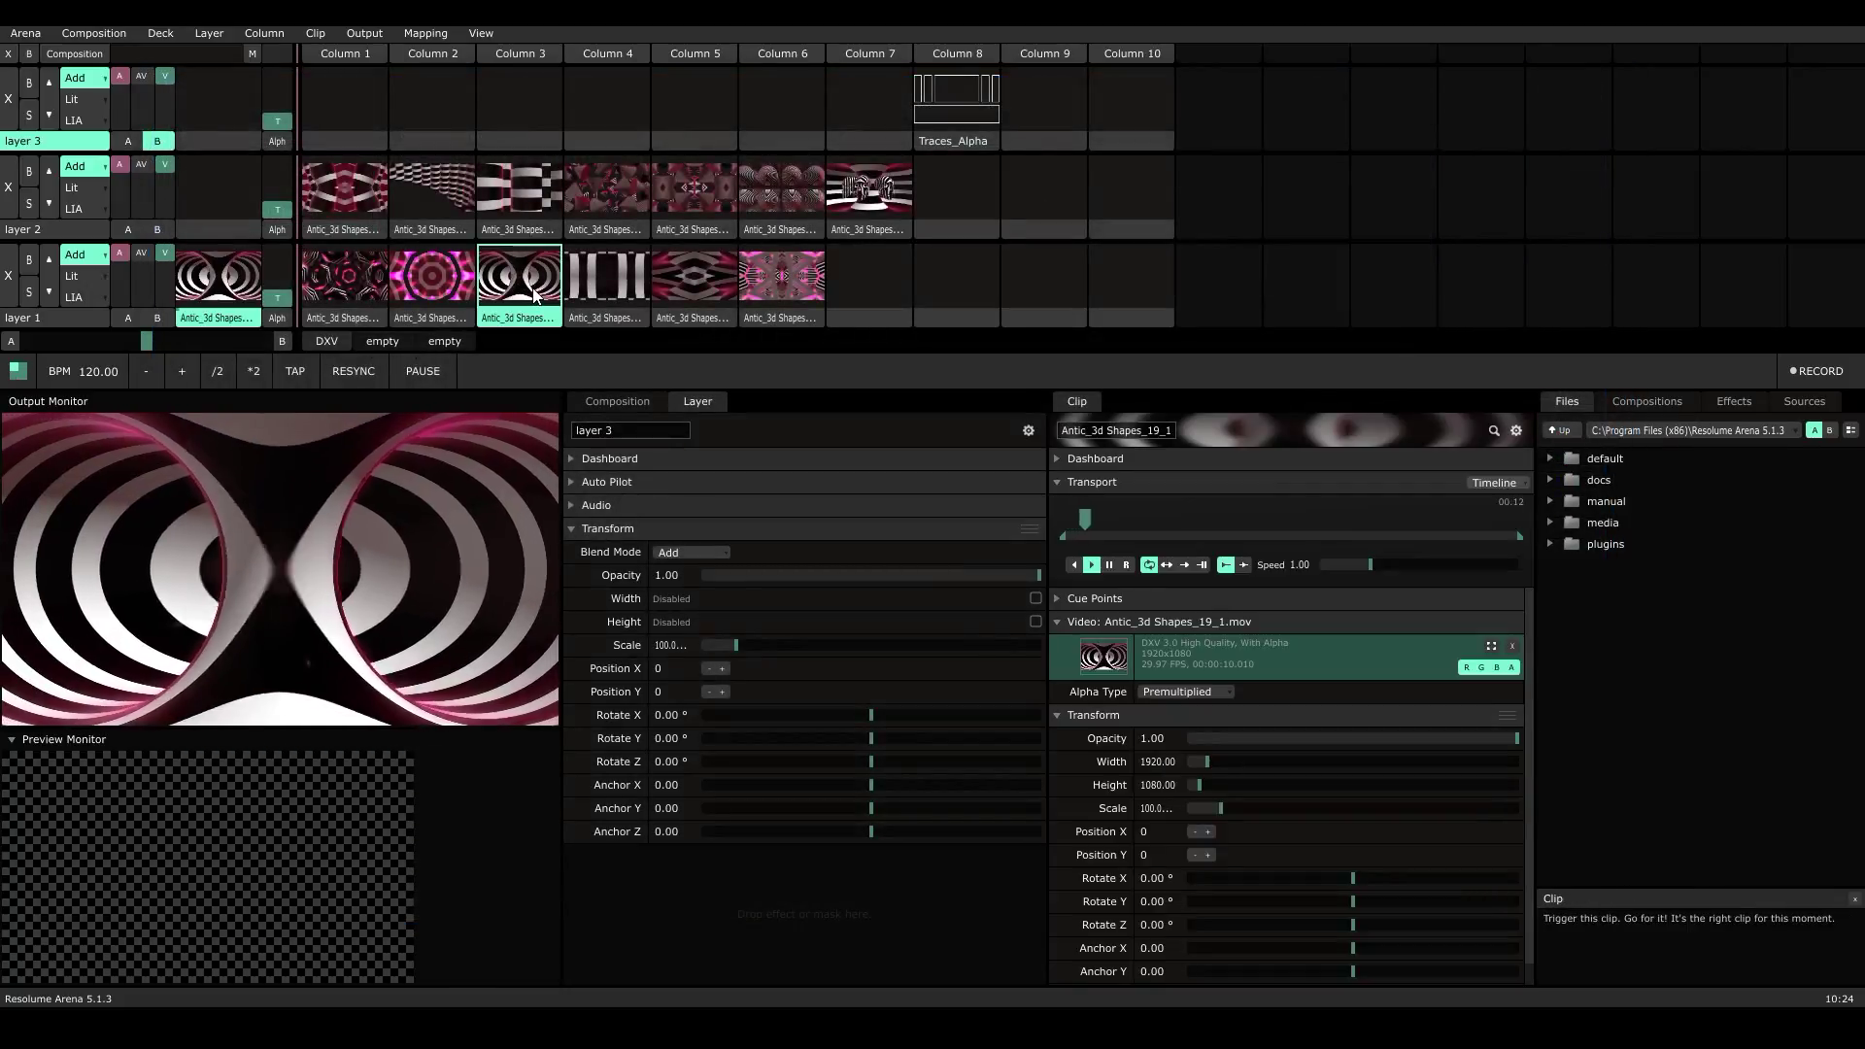
left_click(518, 193)
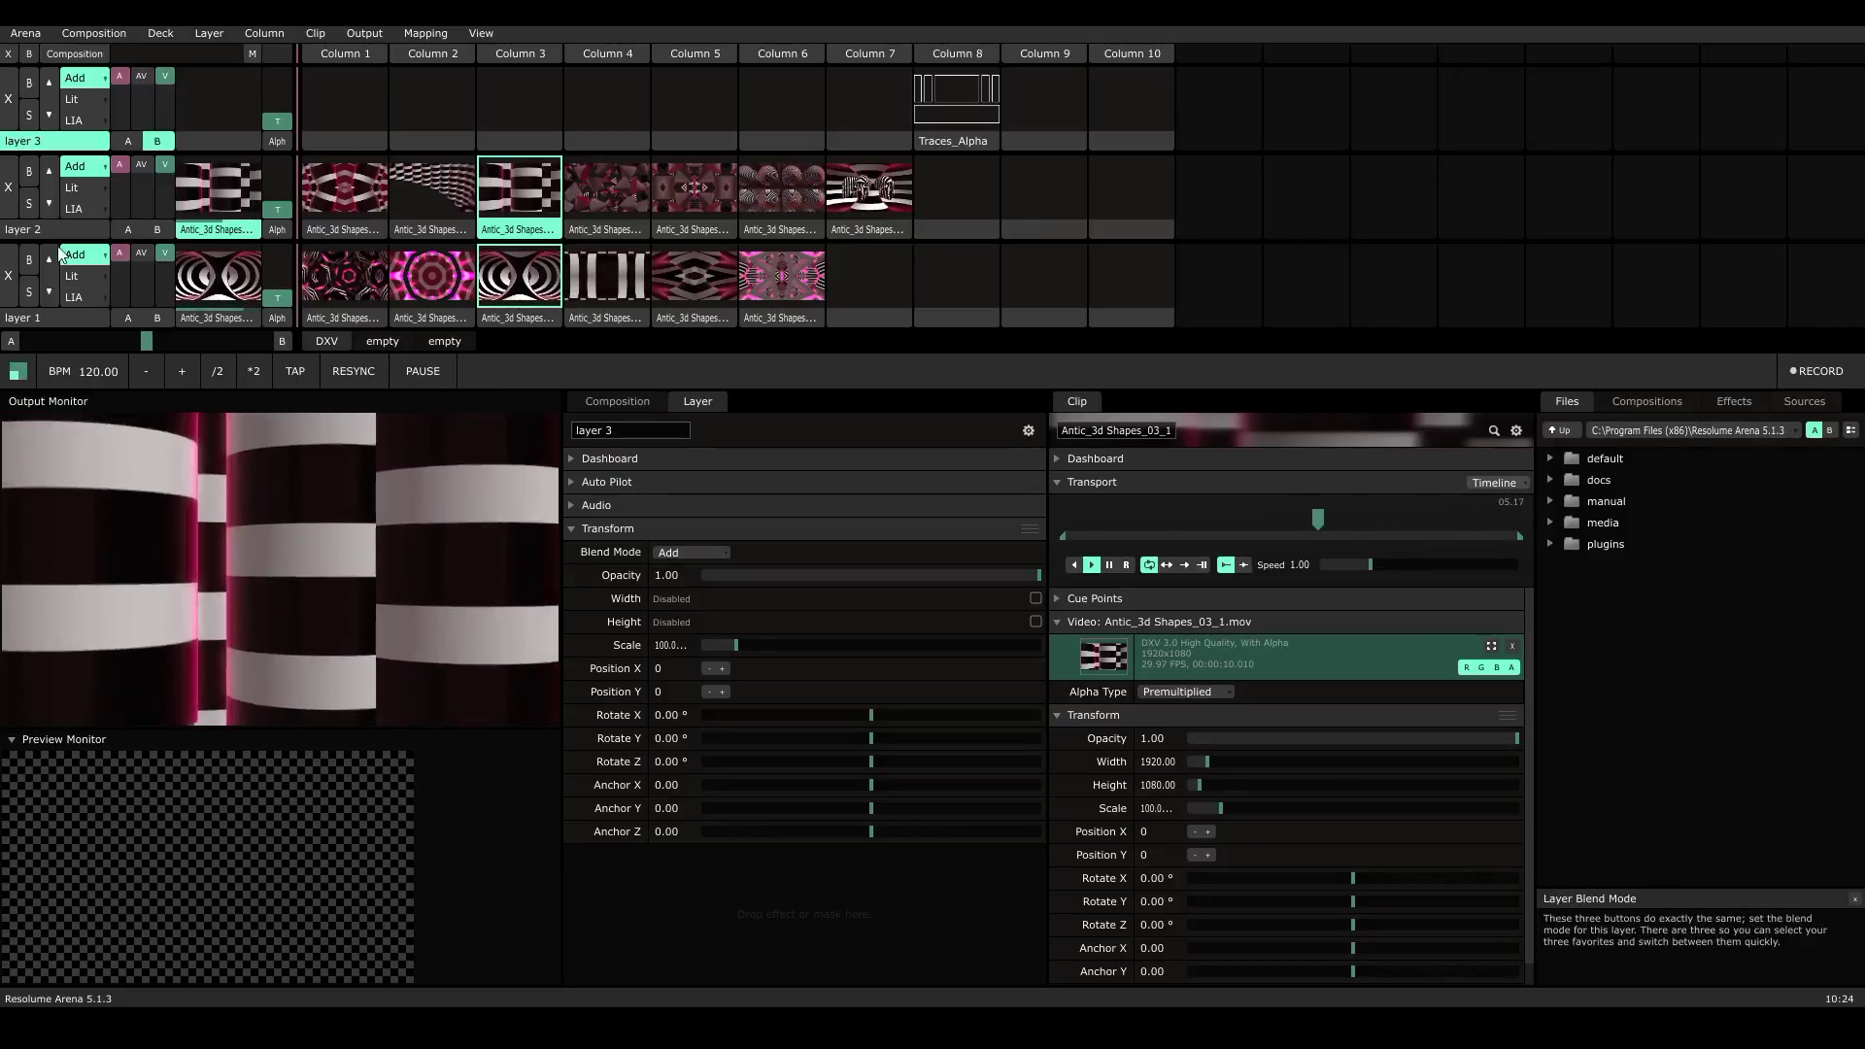
- Eject the clips on layers 2 and 1 and play the Traces_Alpha guide on layer 3
left_click(8, 187)
left_click(8, 275)
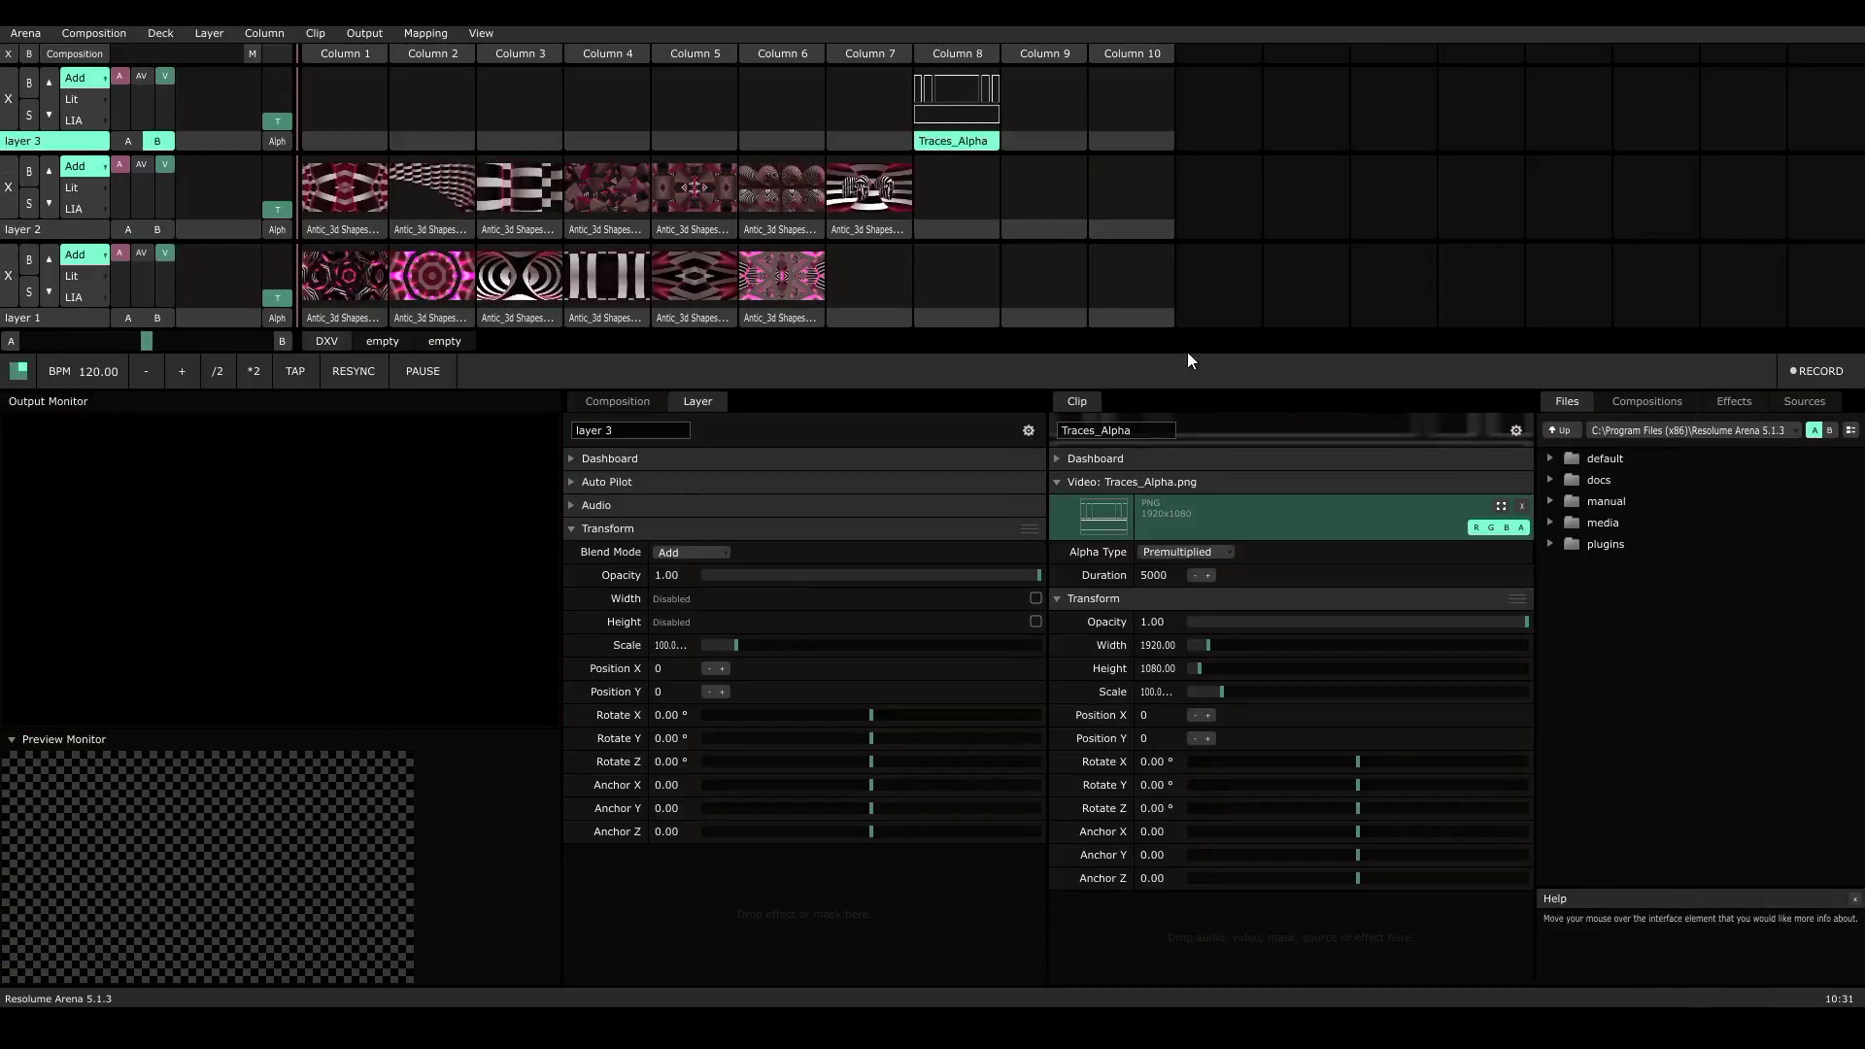
left_click(957, 121)
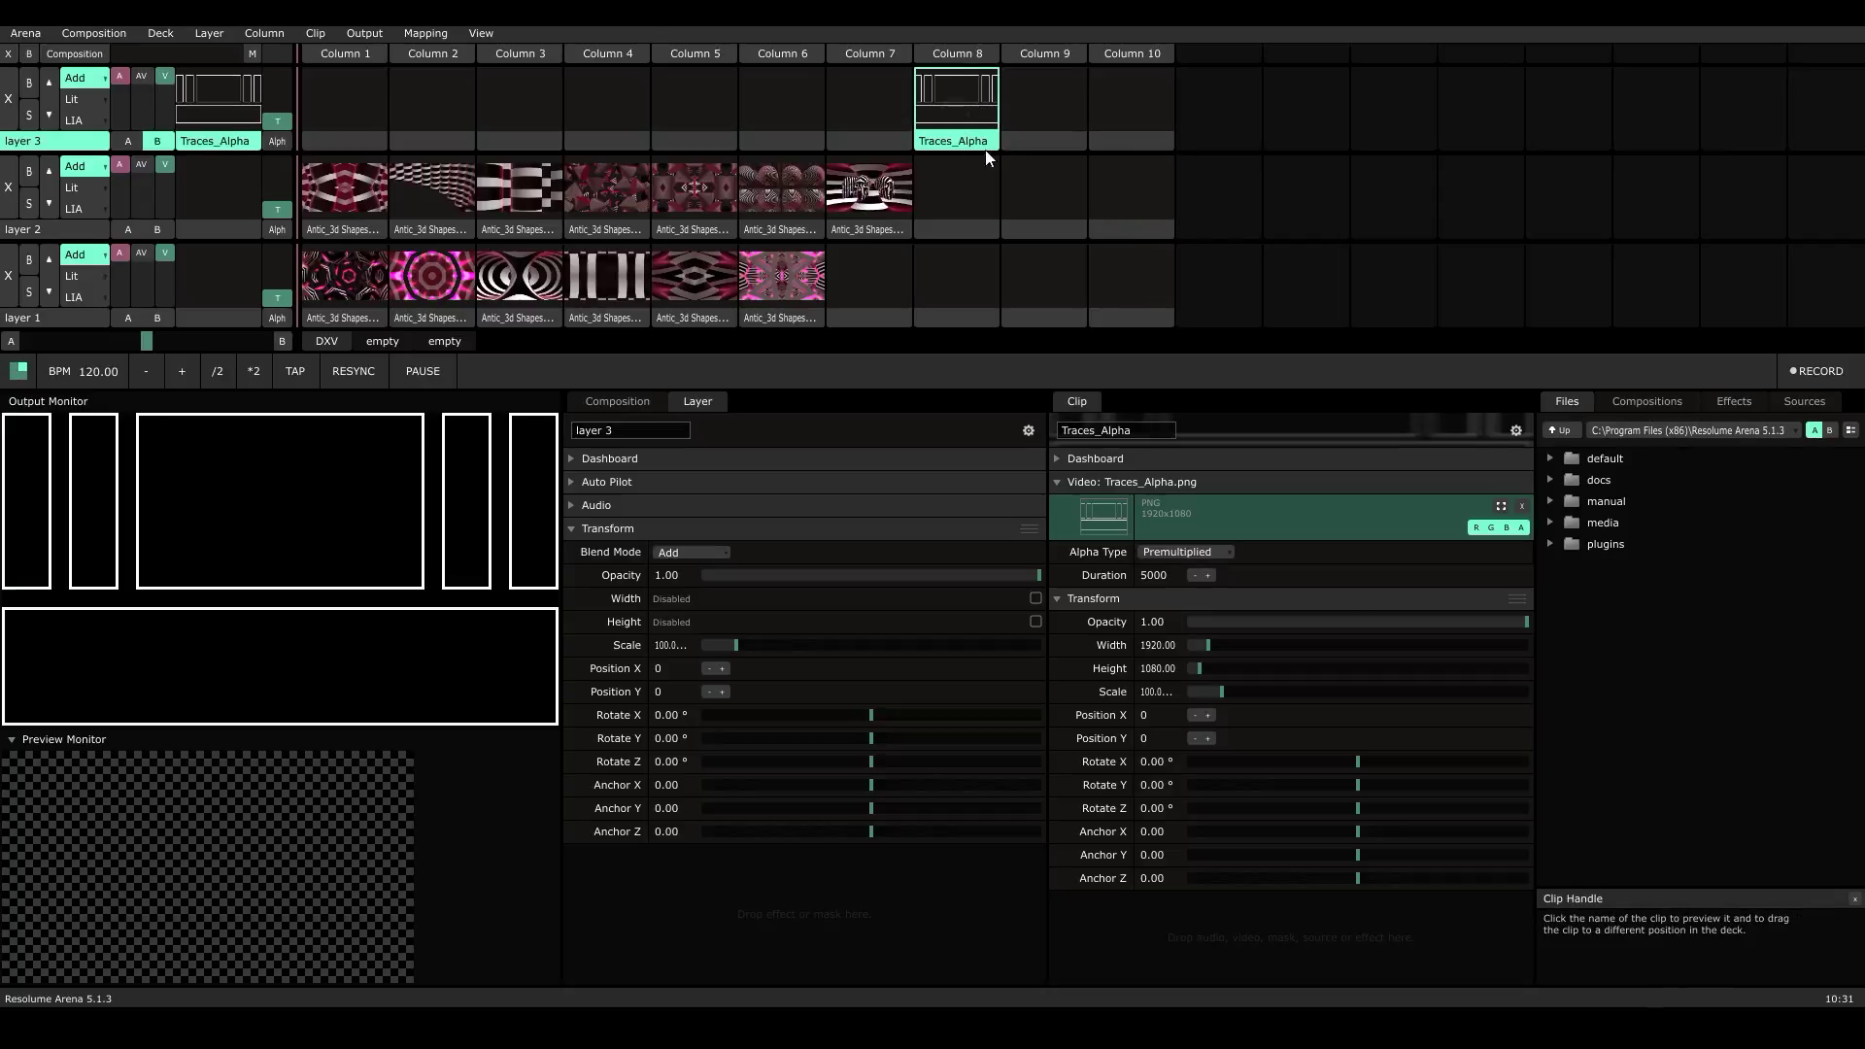
- Add a red Solid Color source to layer 1, column 8 and play it
left_click(1799, 403)
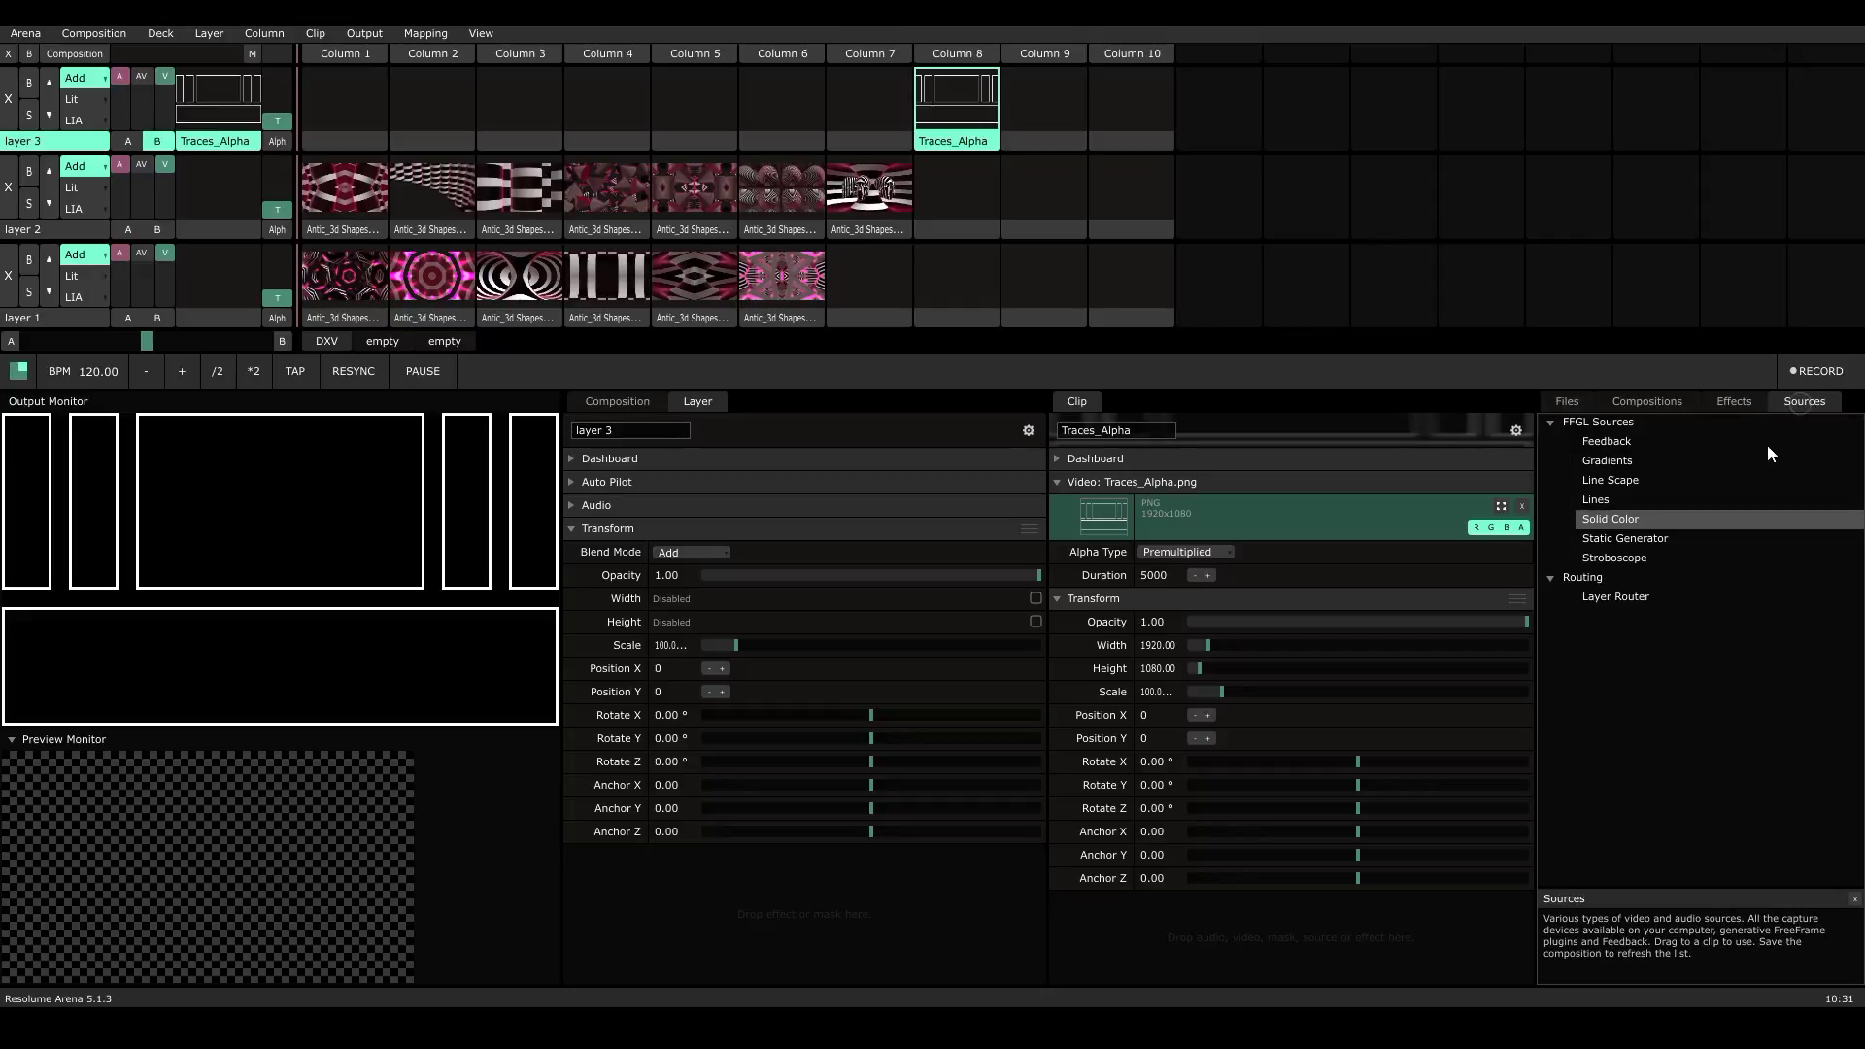
left_click_drag(1623, 519, 967, 280)
left_click(934, 276)
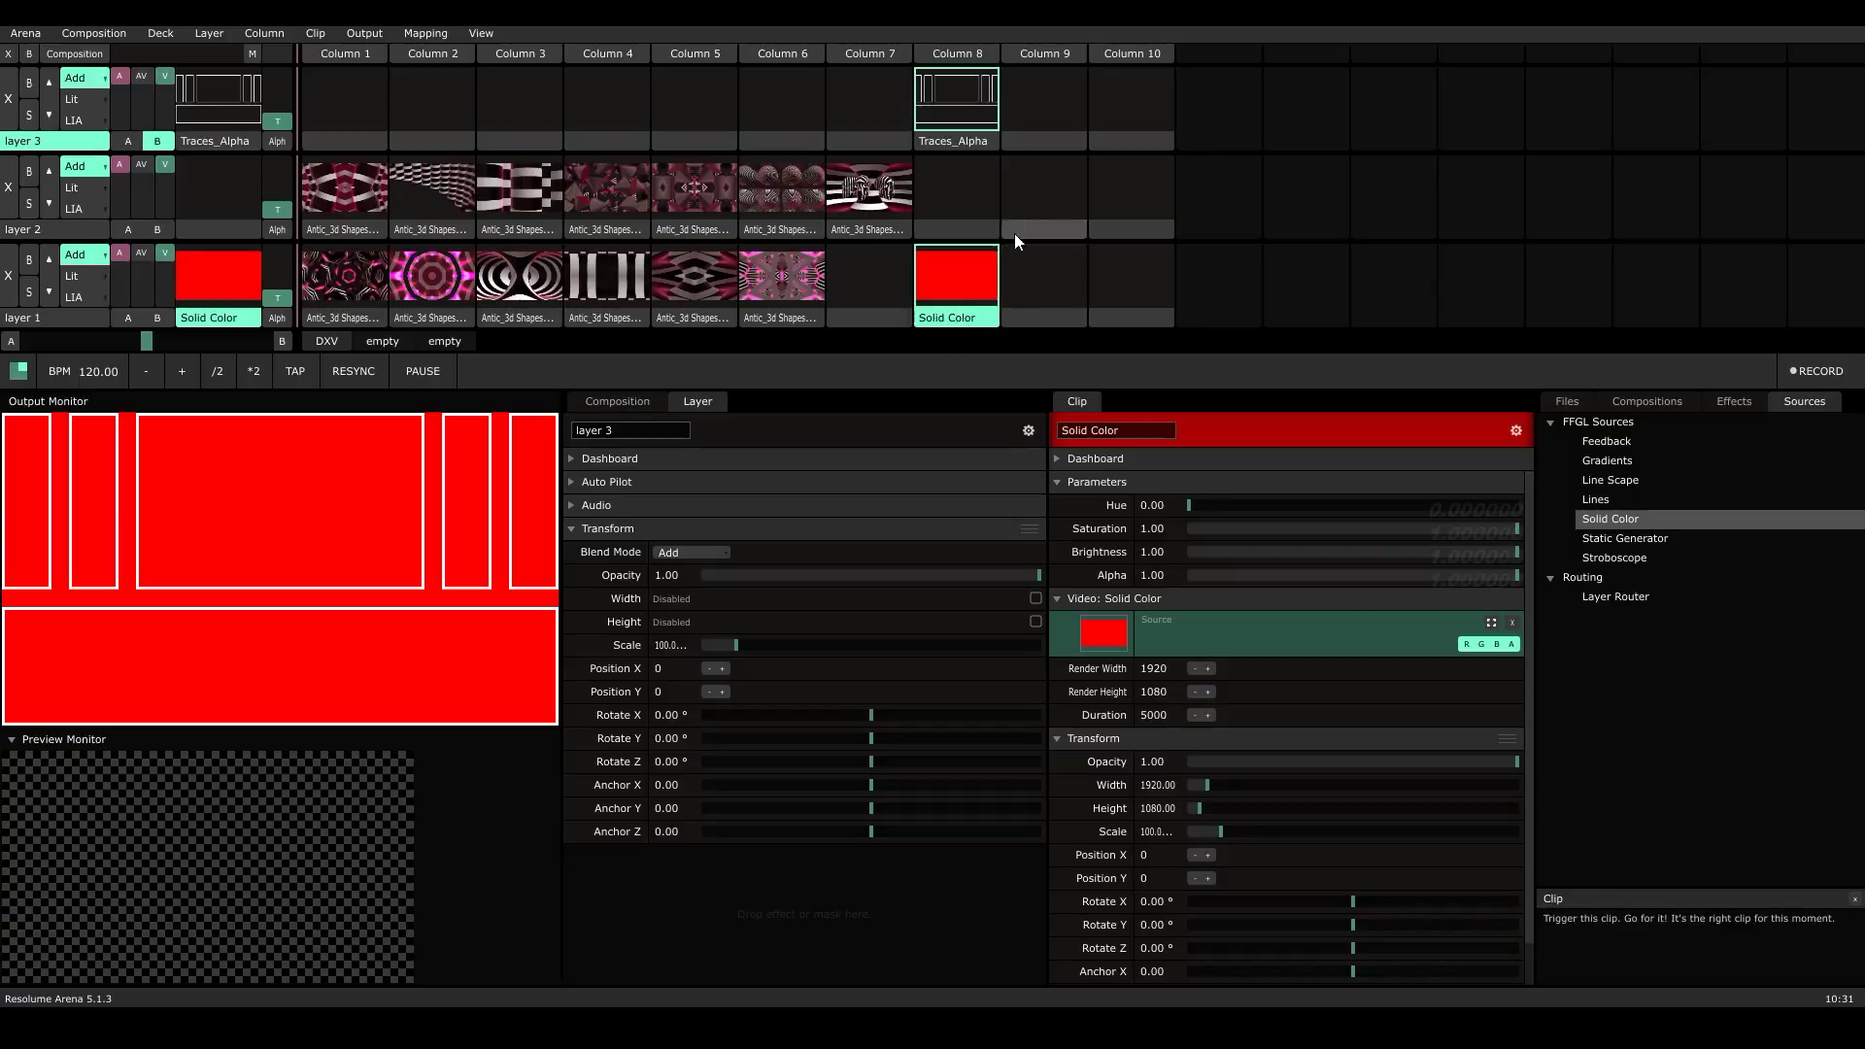
key("ctrl")
- Reopen the output mapping, duplicate slice 01 with Ctrl+D, and snap the copy to the left edge
key("ctrl+shift+a")
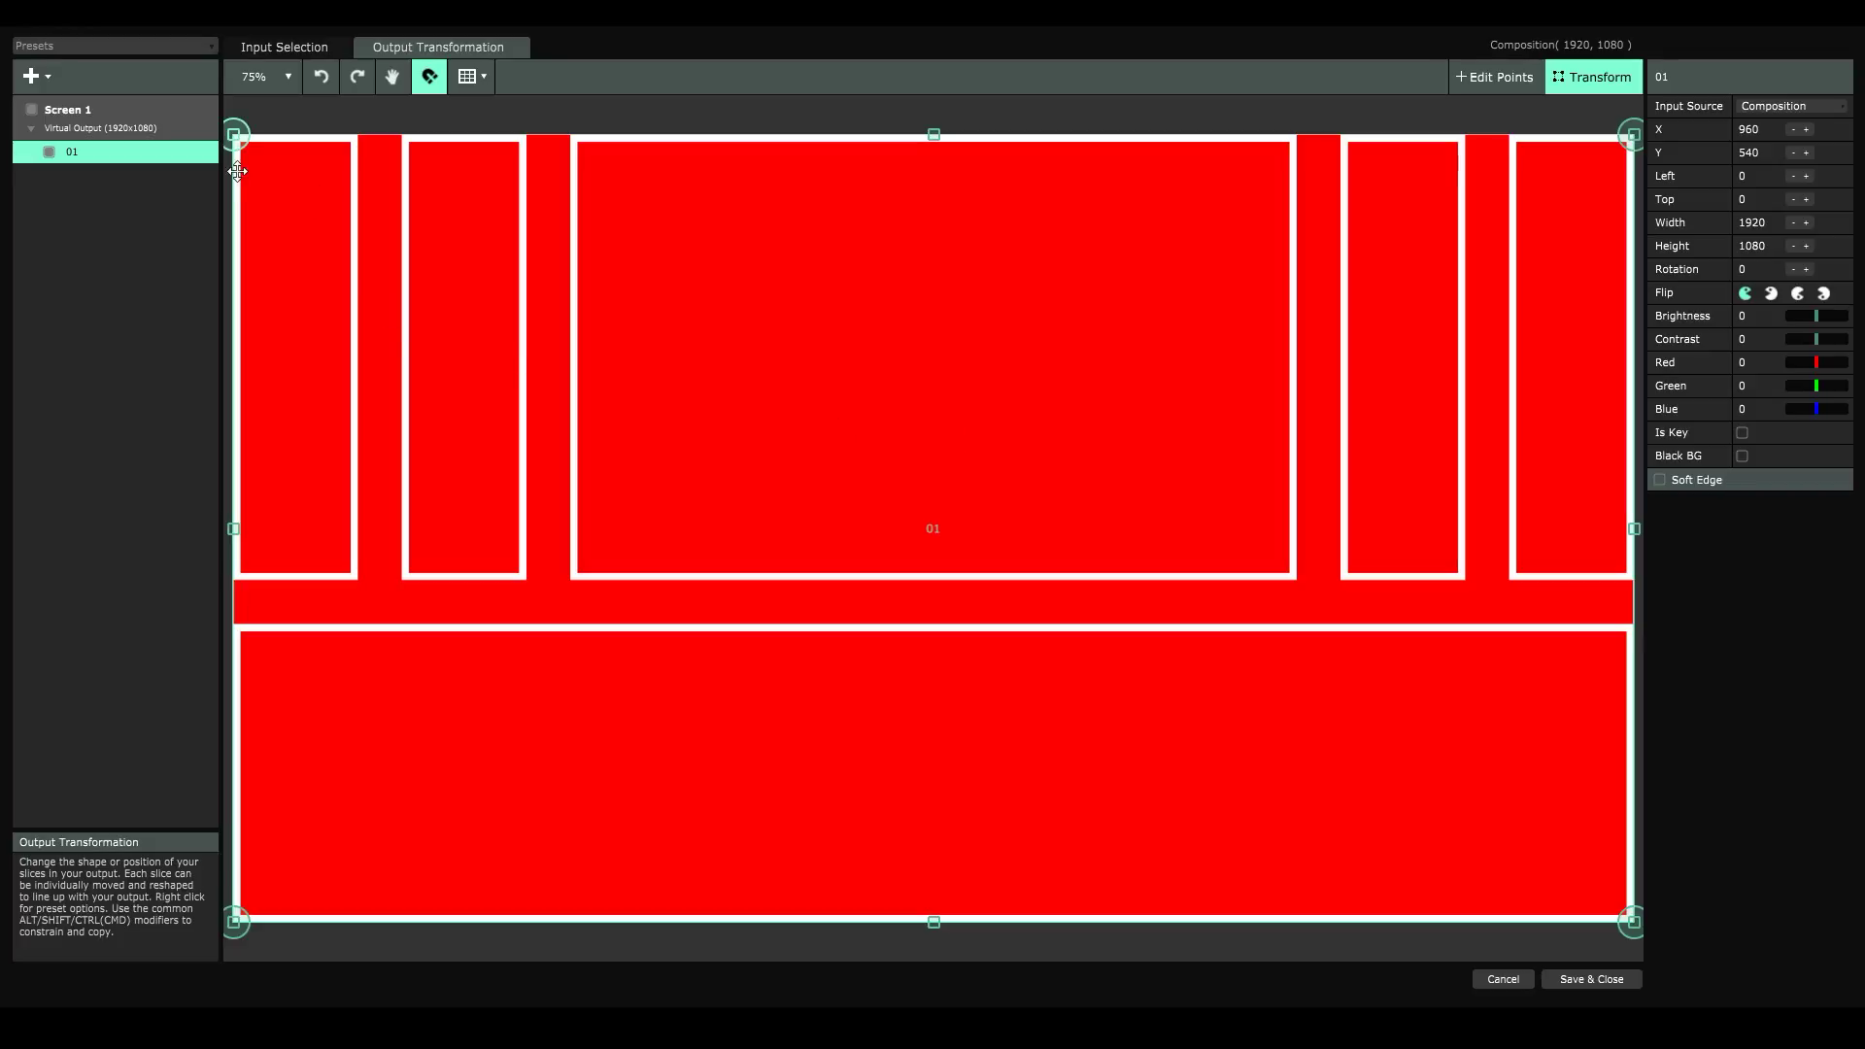
right_click(87, 150)
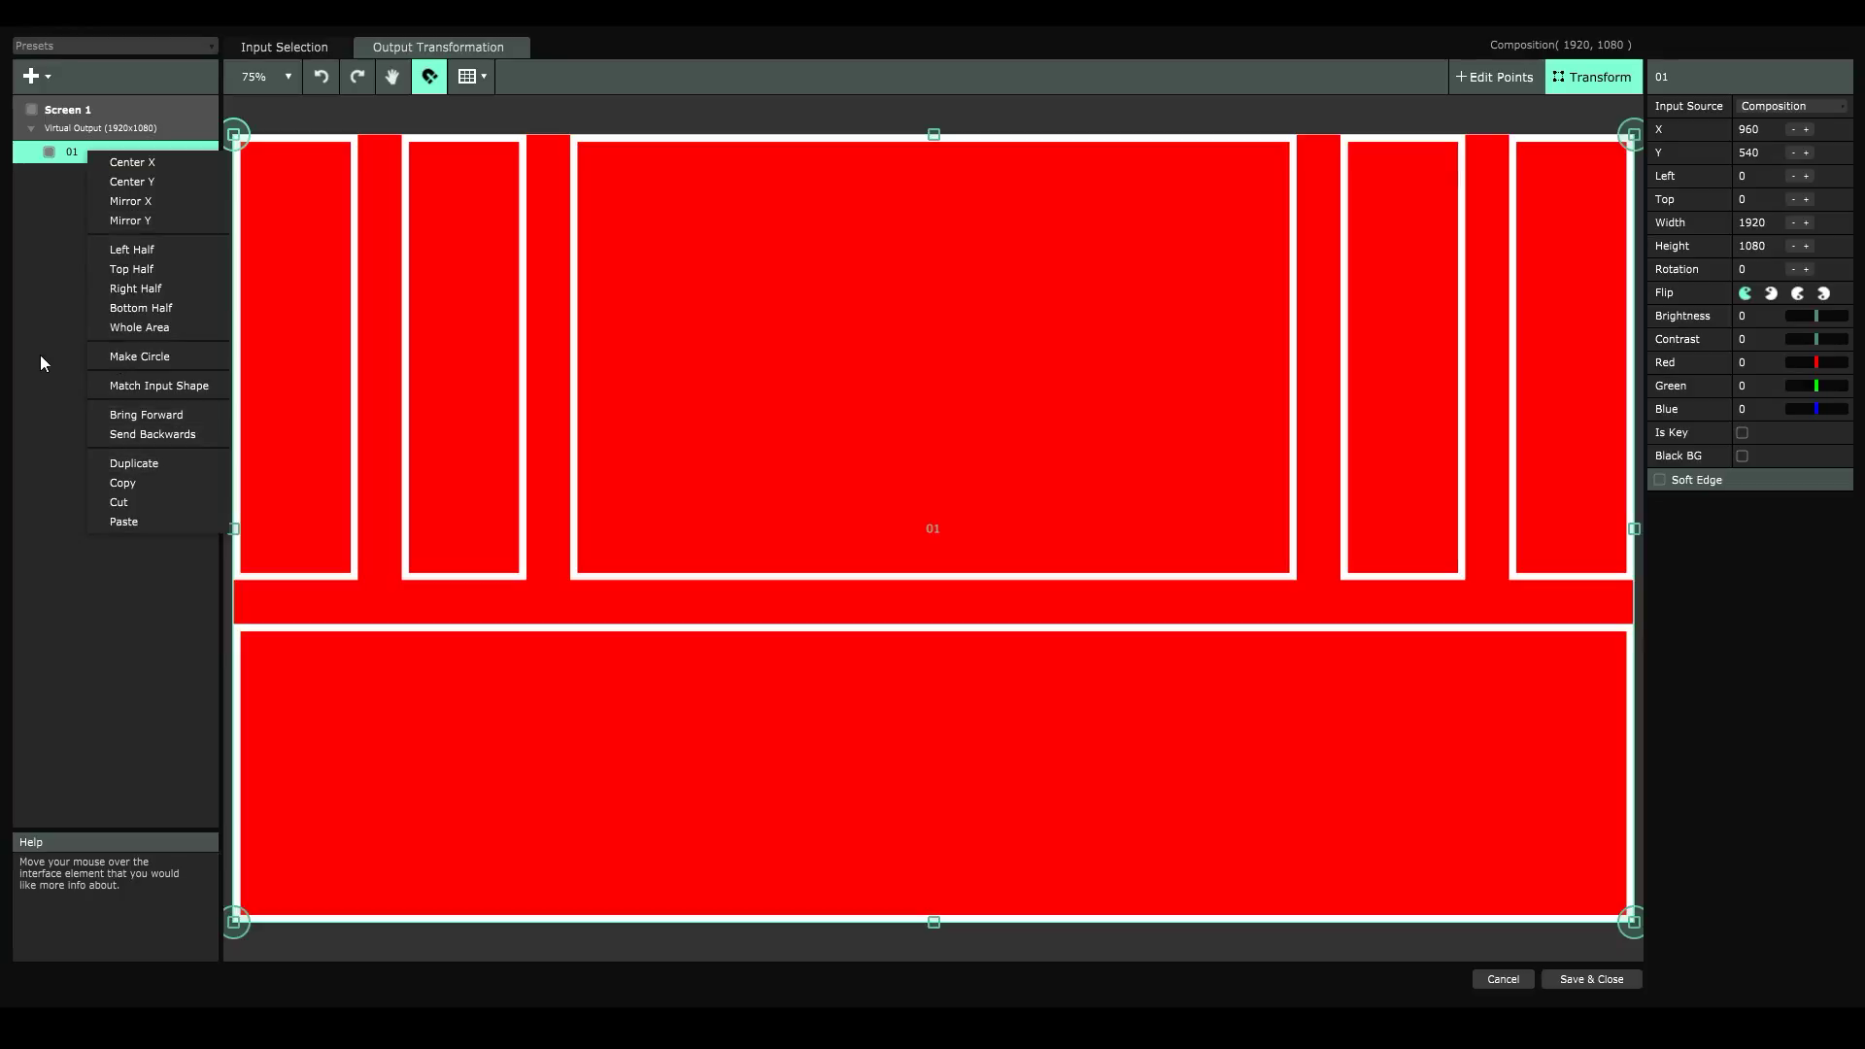
left_click(51, 270)
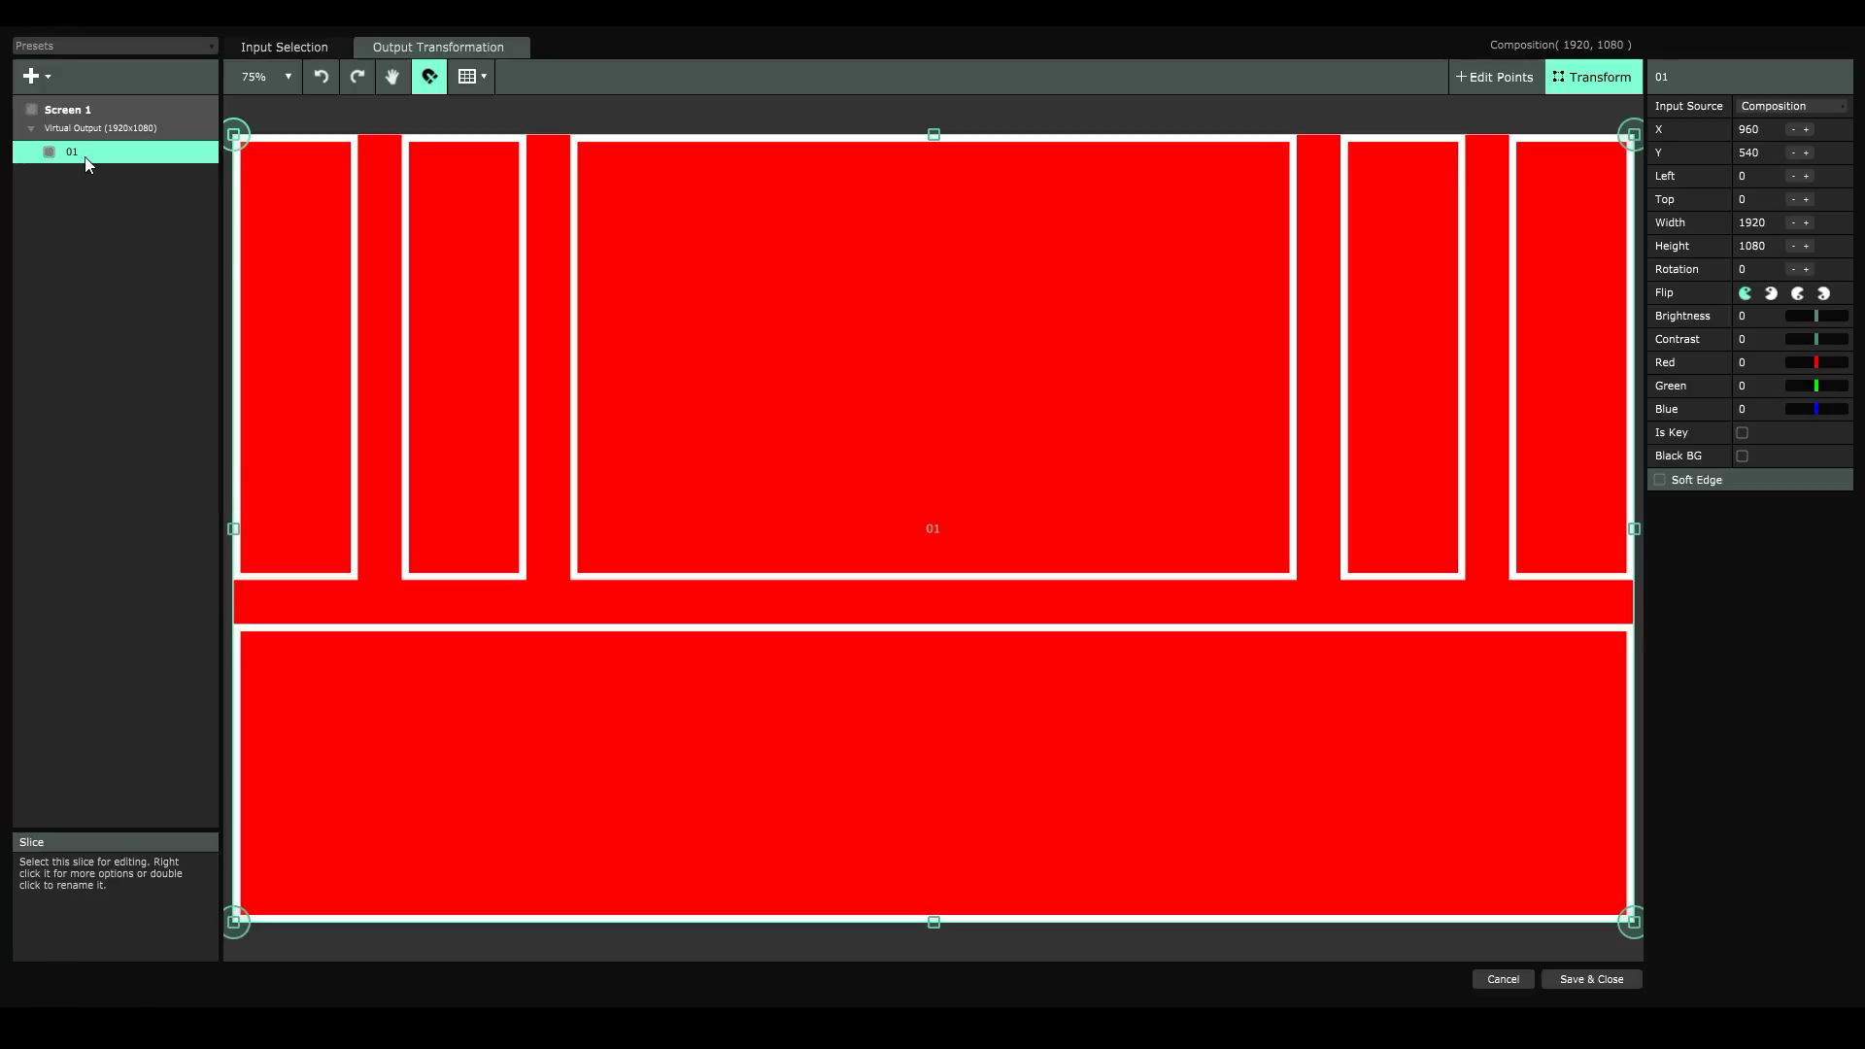
key("ctrl+d")
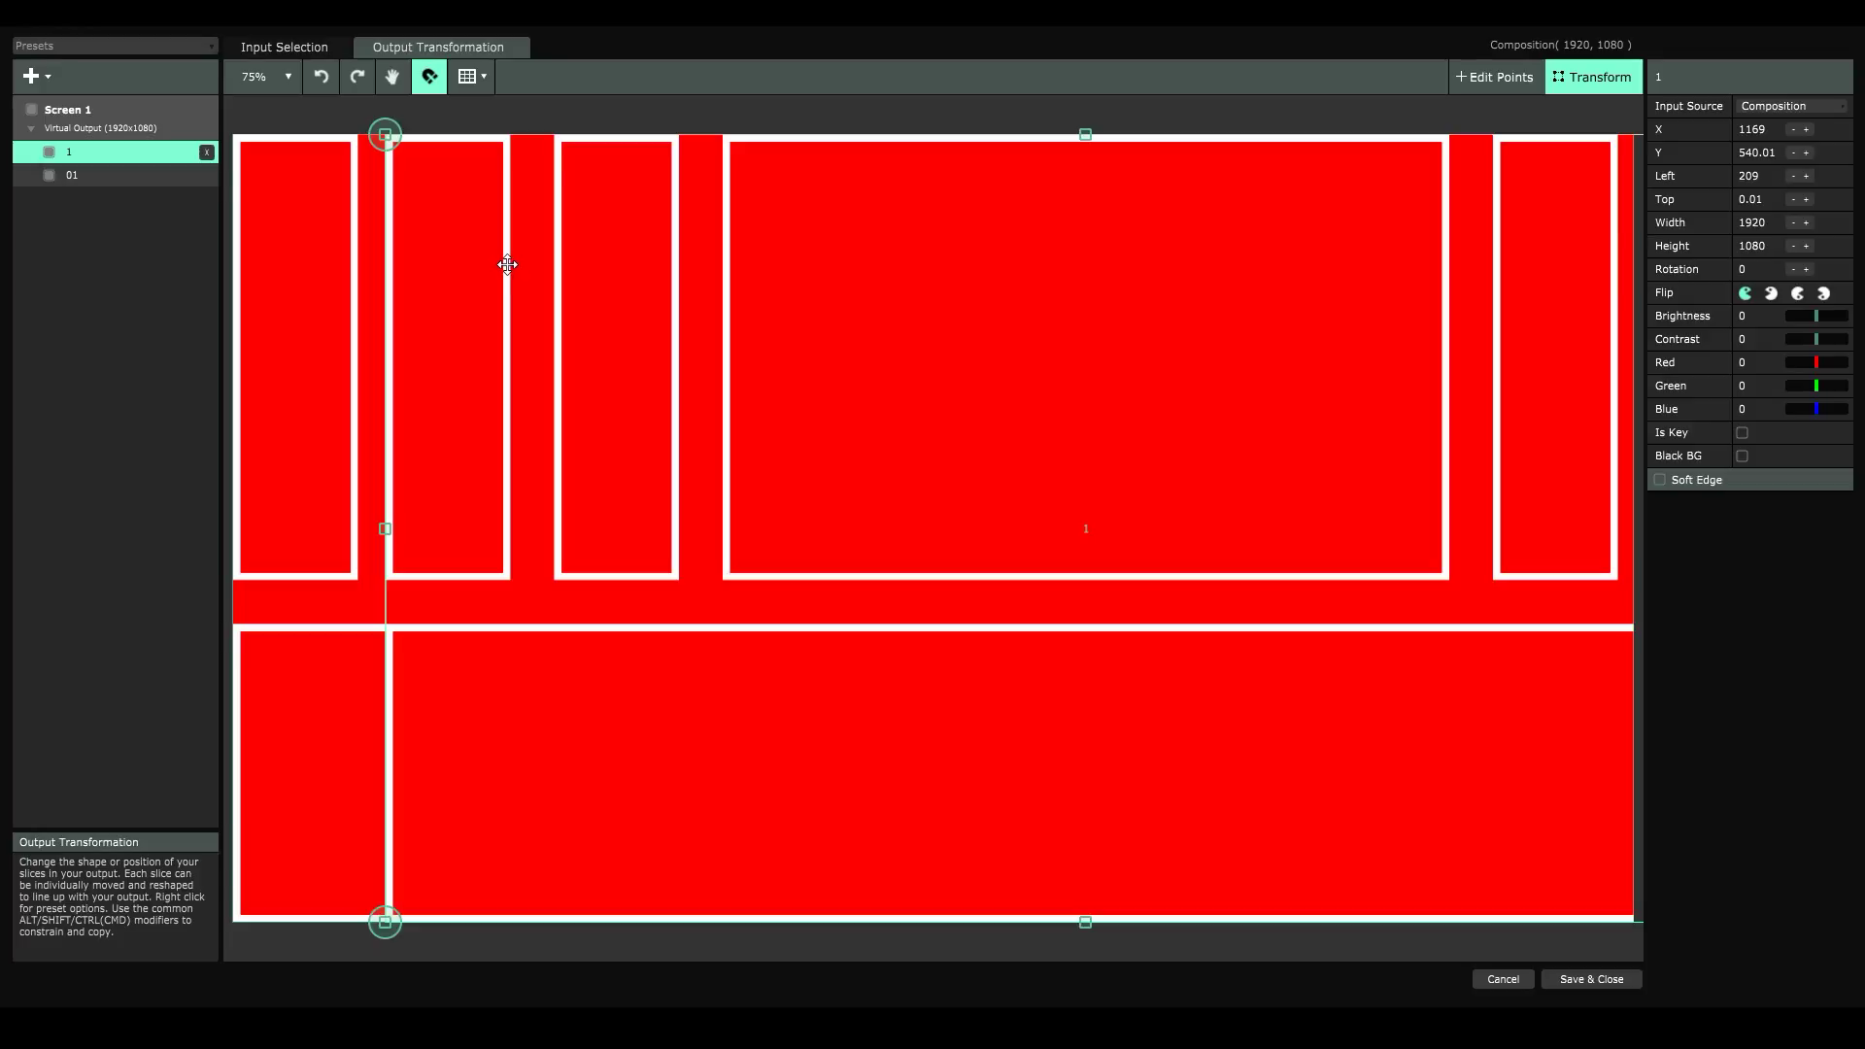
left_click_drag(509, 262, 359, 262)
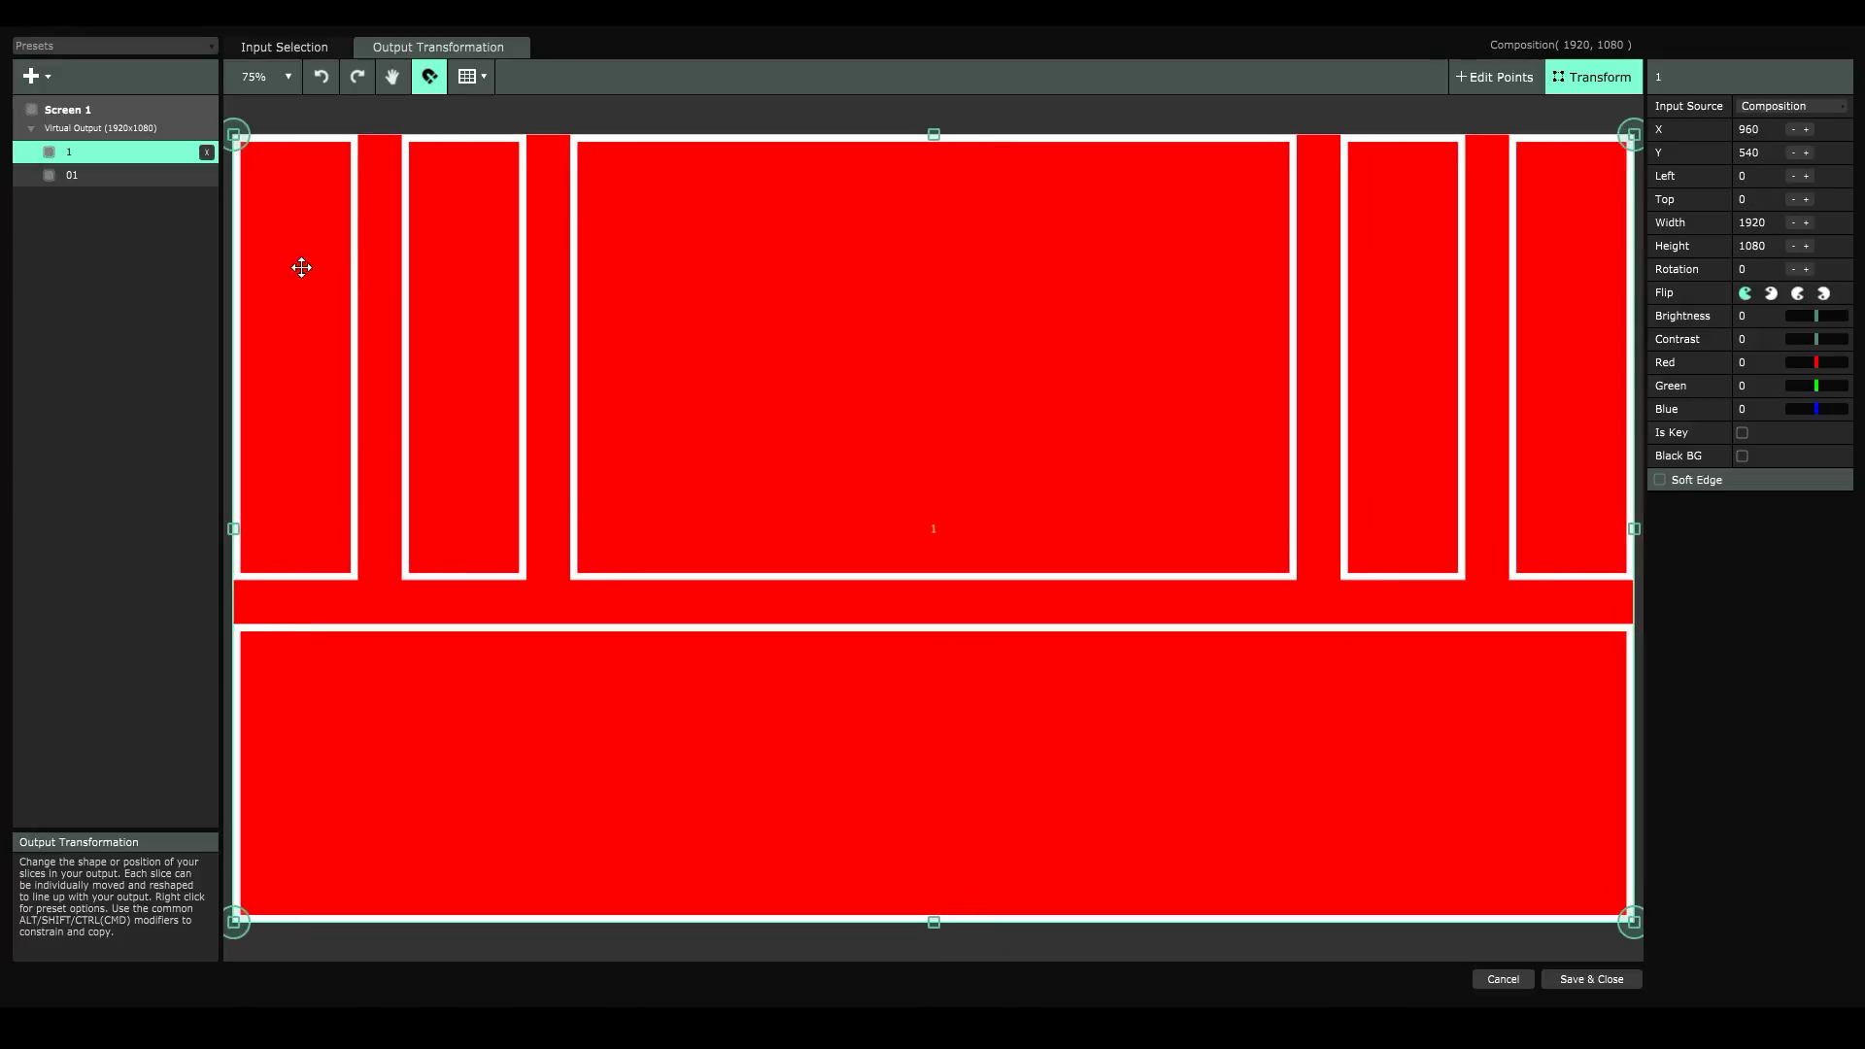
- Rename the copied slice to 03 fed from Layer 3, and feed slice 01 from Layer 1
double_click(71, 155)
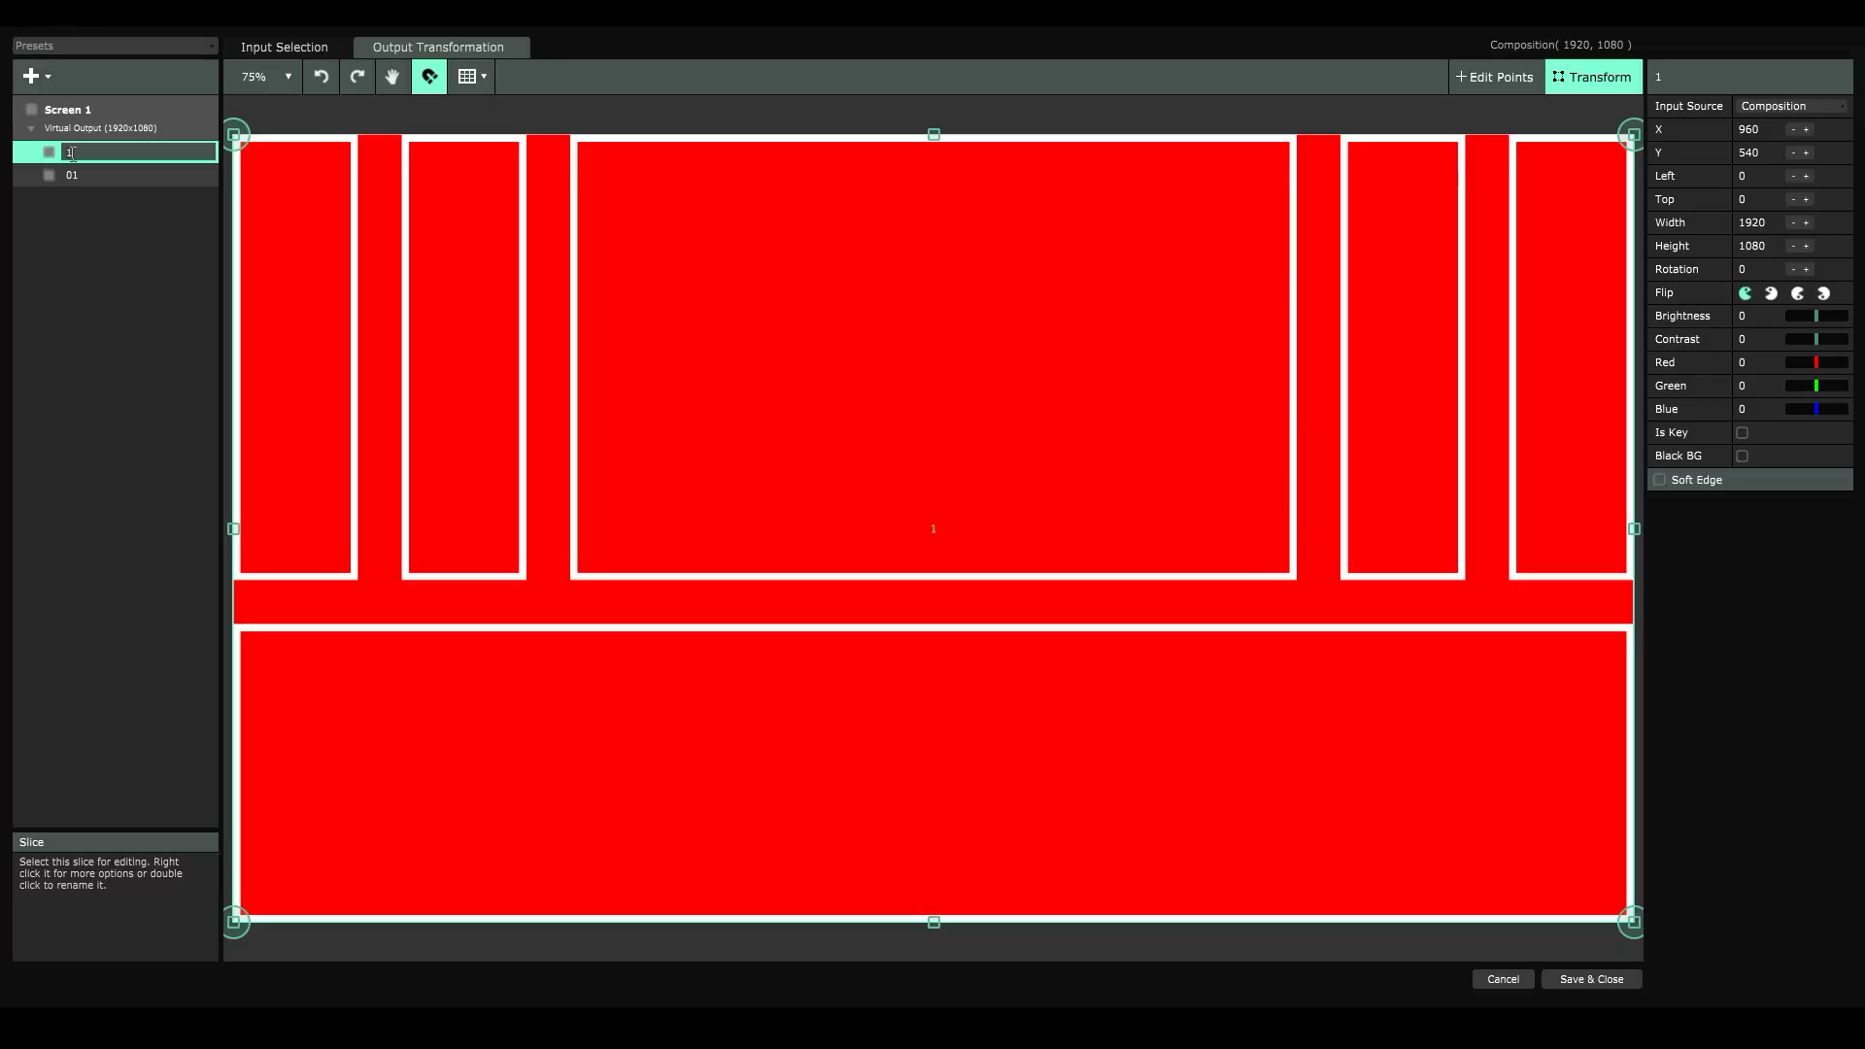
type("03")
key("Return")
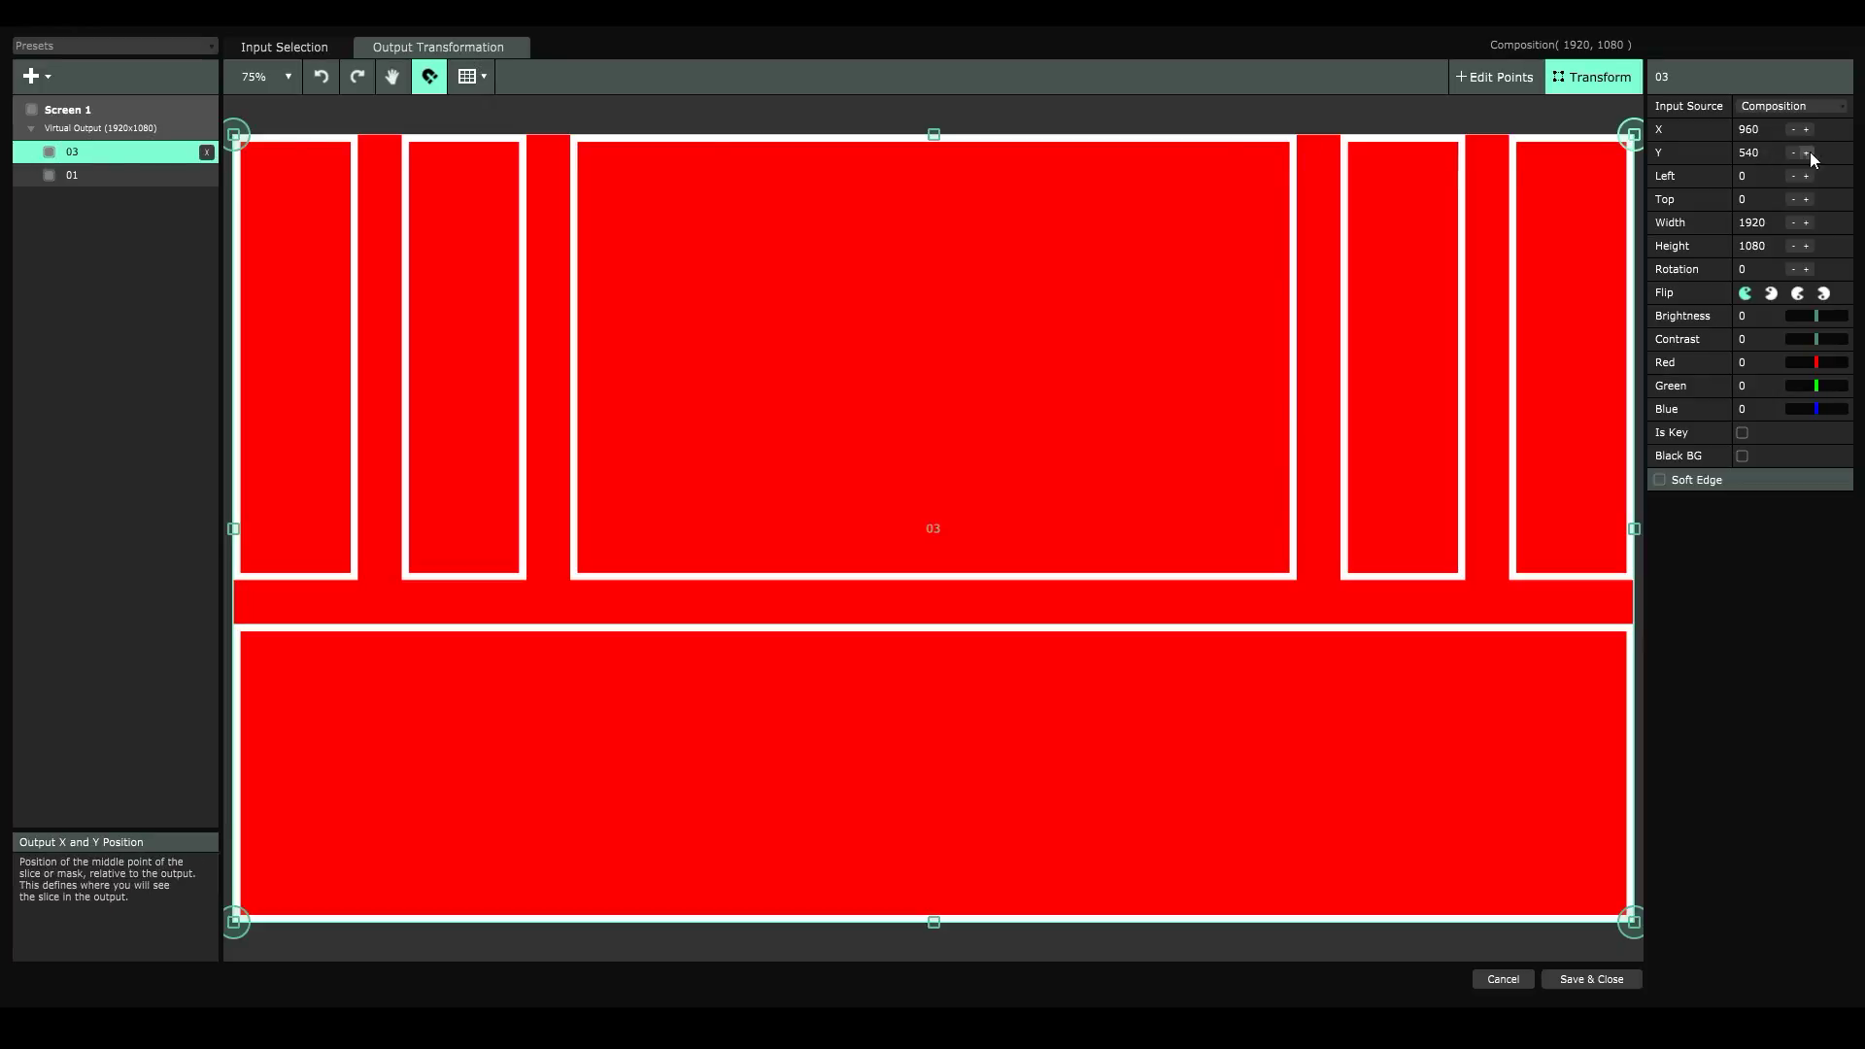
left_click(1798, 108)
left_click(1760, 243)
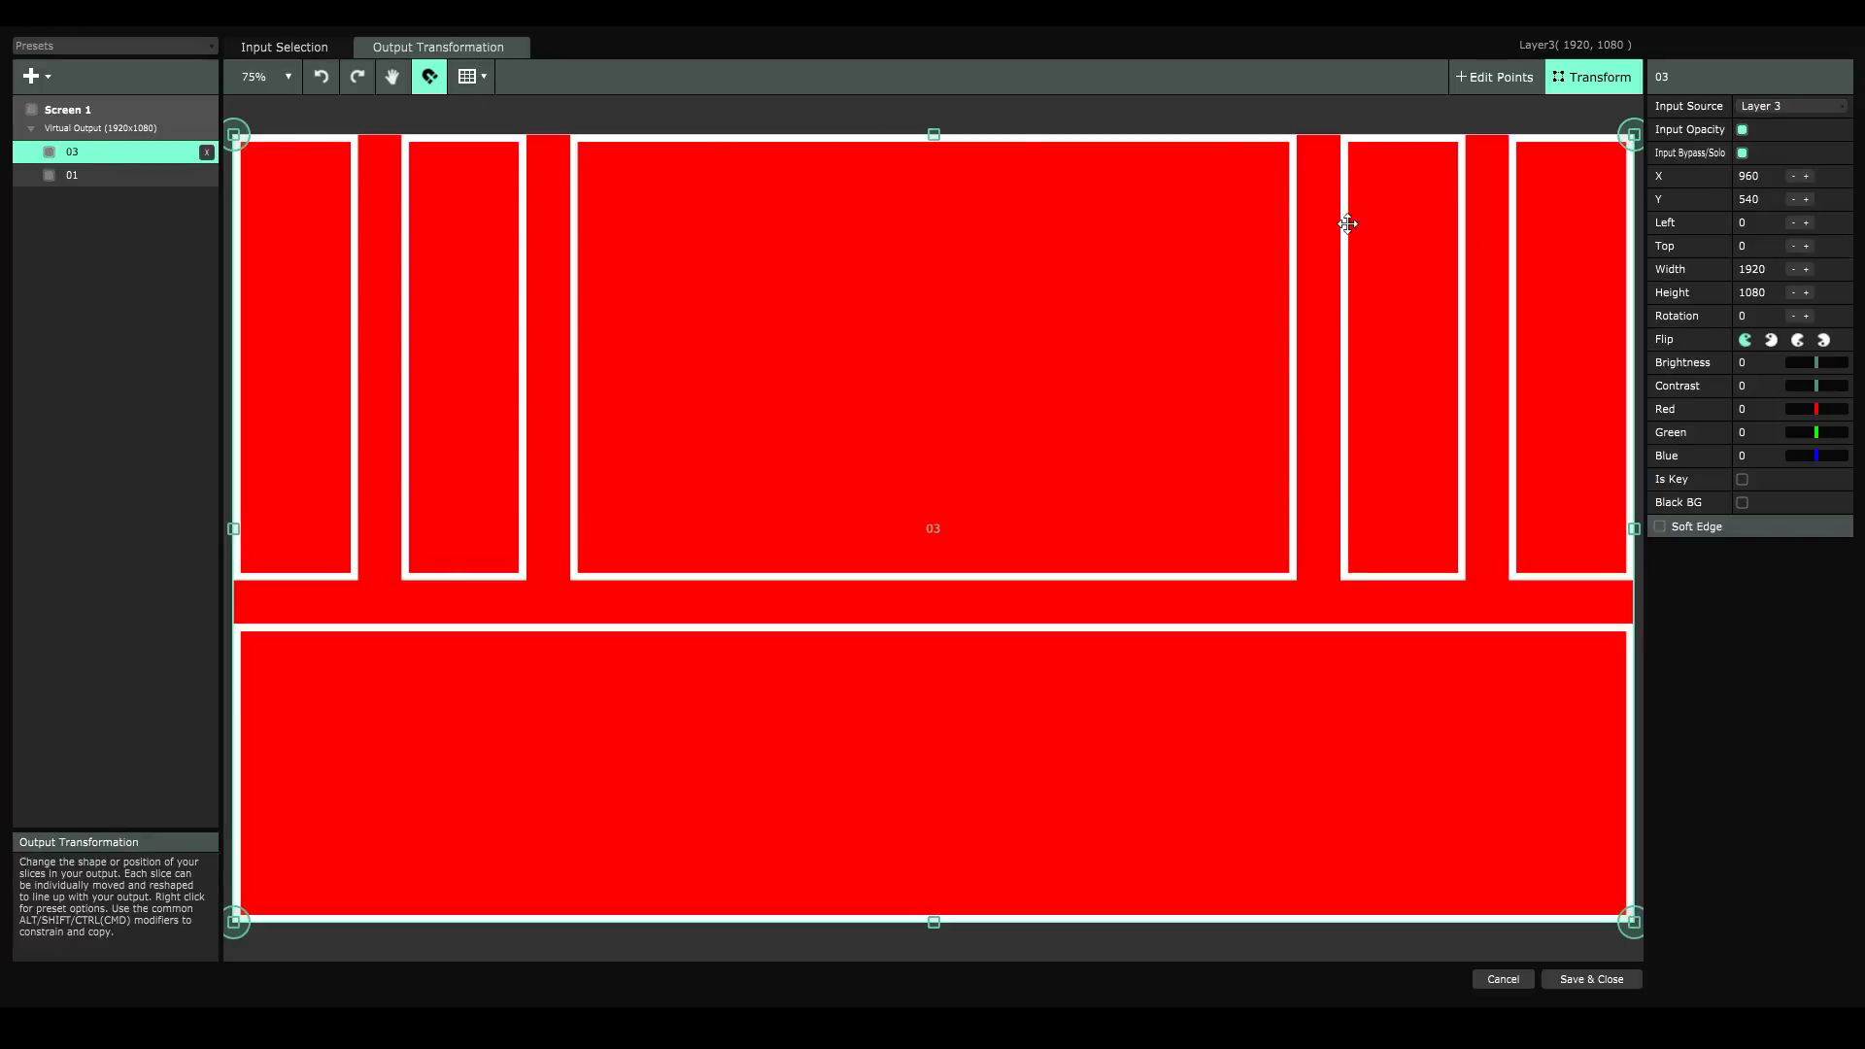
left_click(70, 175)
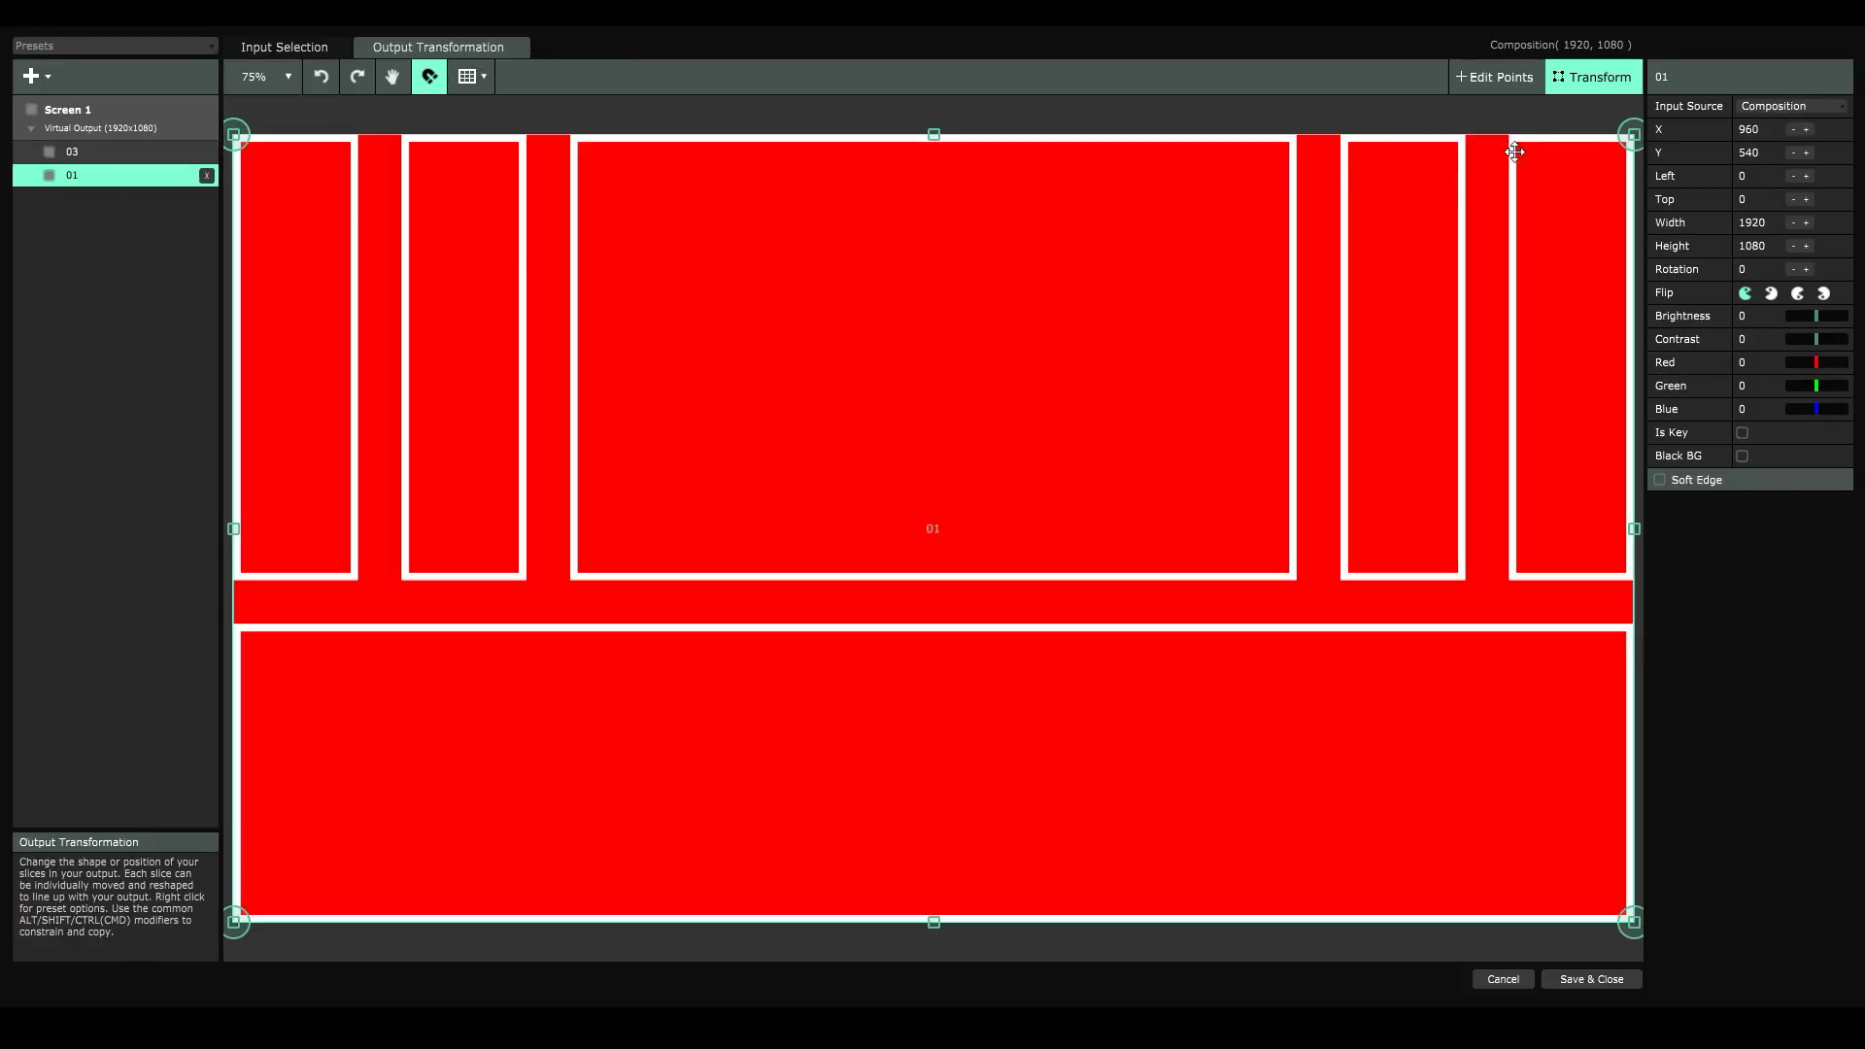
left_click(1803, 103)
left_click(1761, 268)
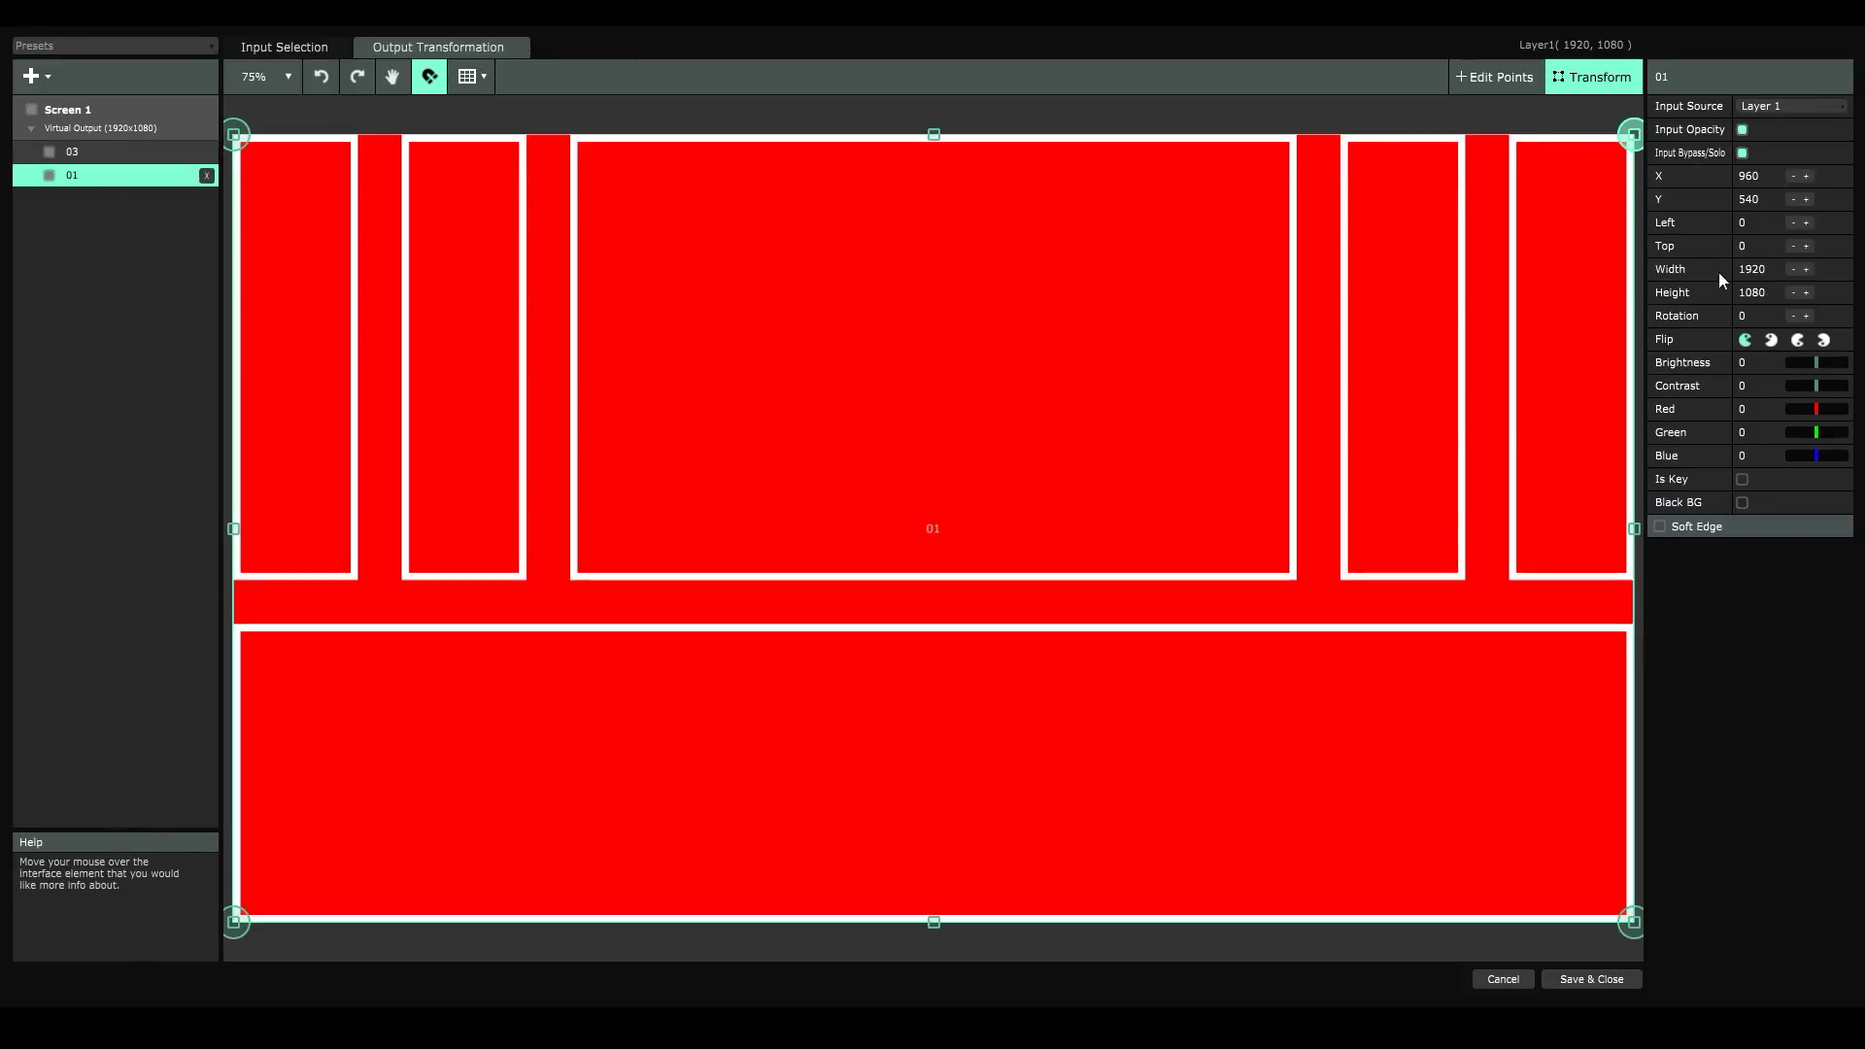
- Toggle slices 03 and 01 off and back on to check their content
left_click(118, 154)
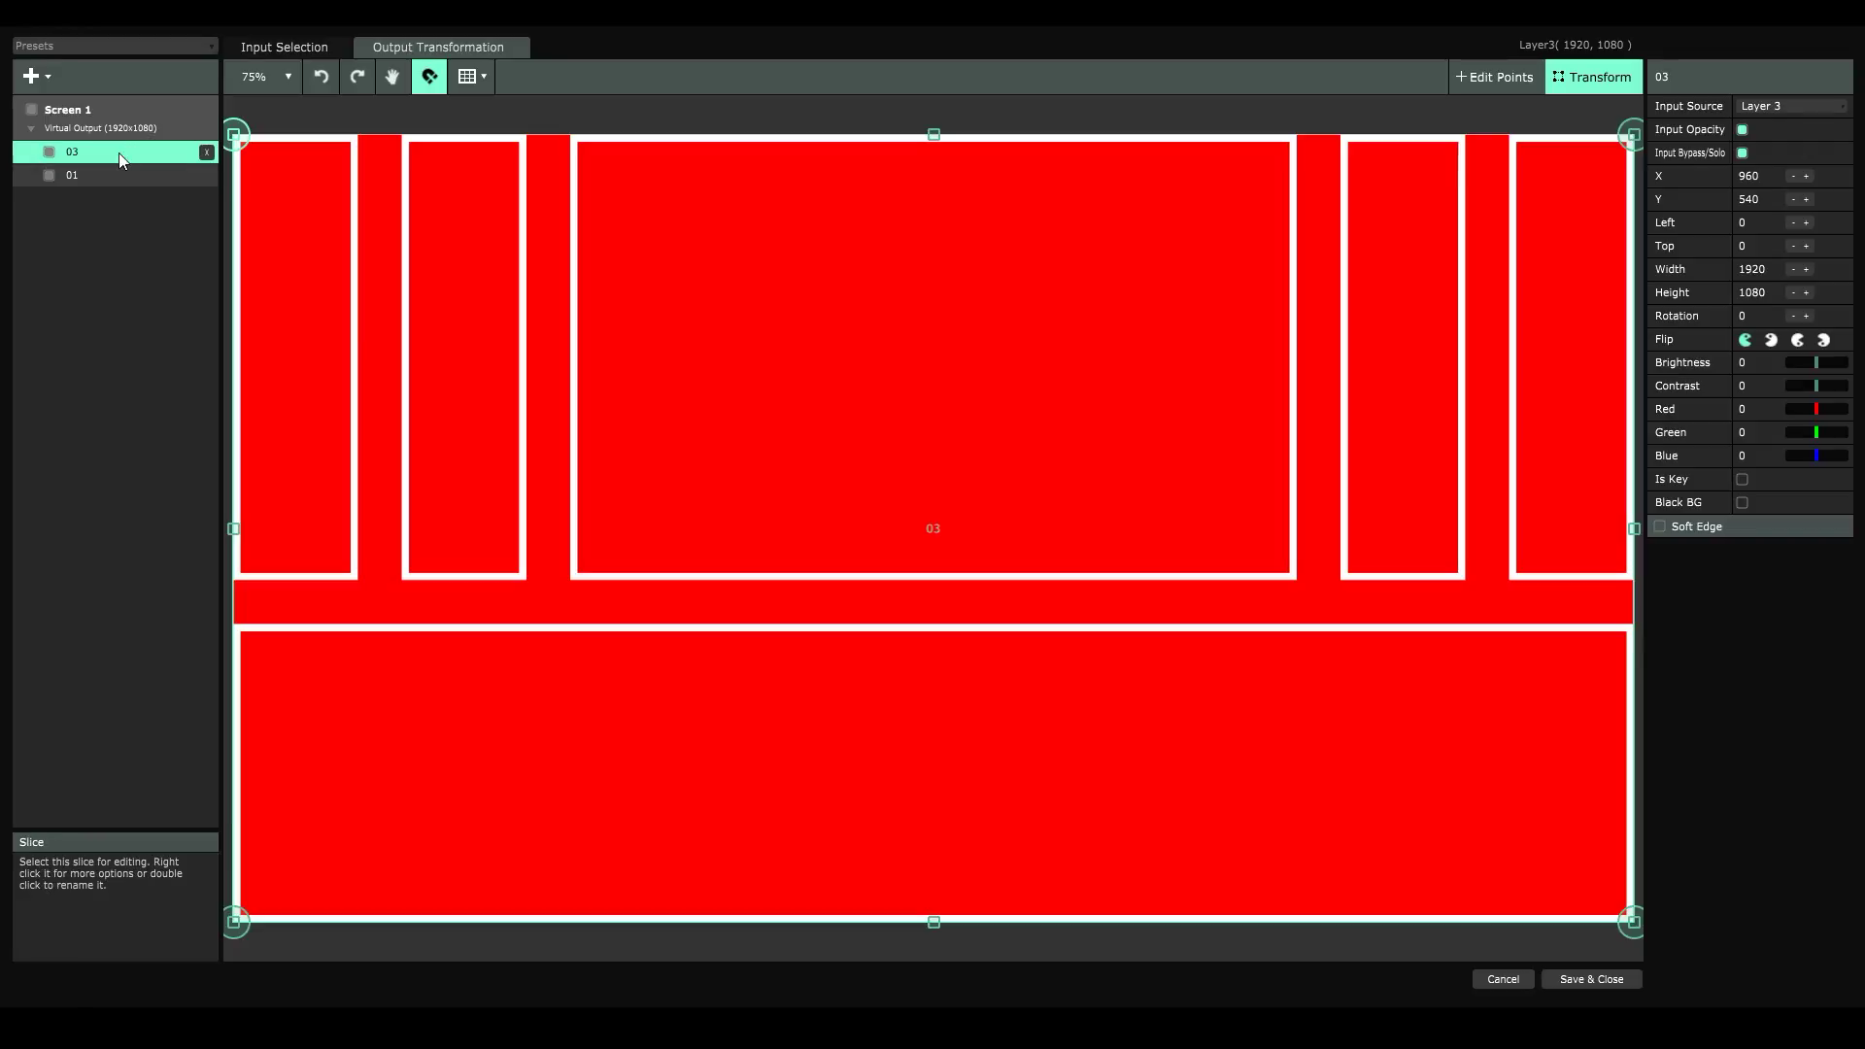
left_click(45, 154)
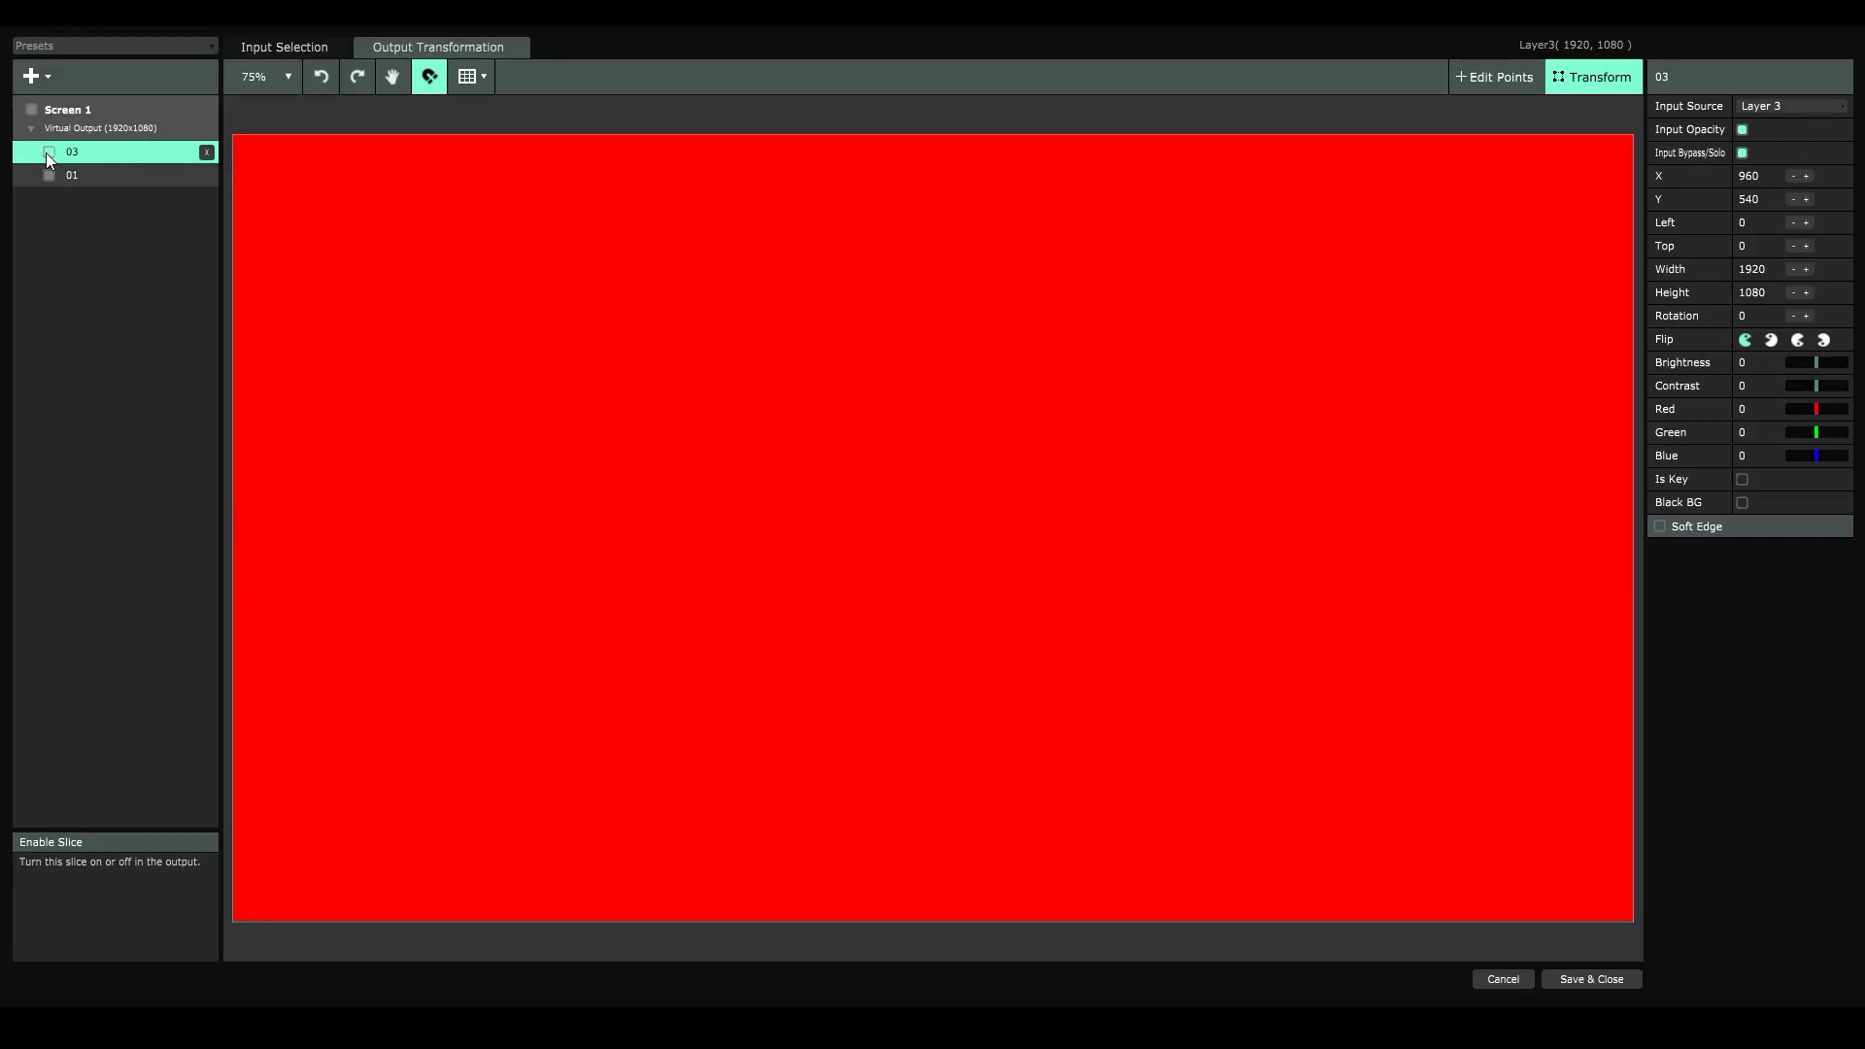
left_click(45, 153)
left_click(61, 175)
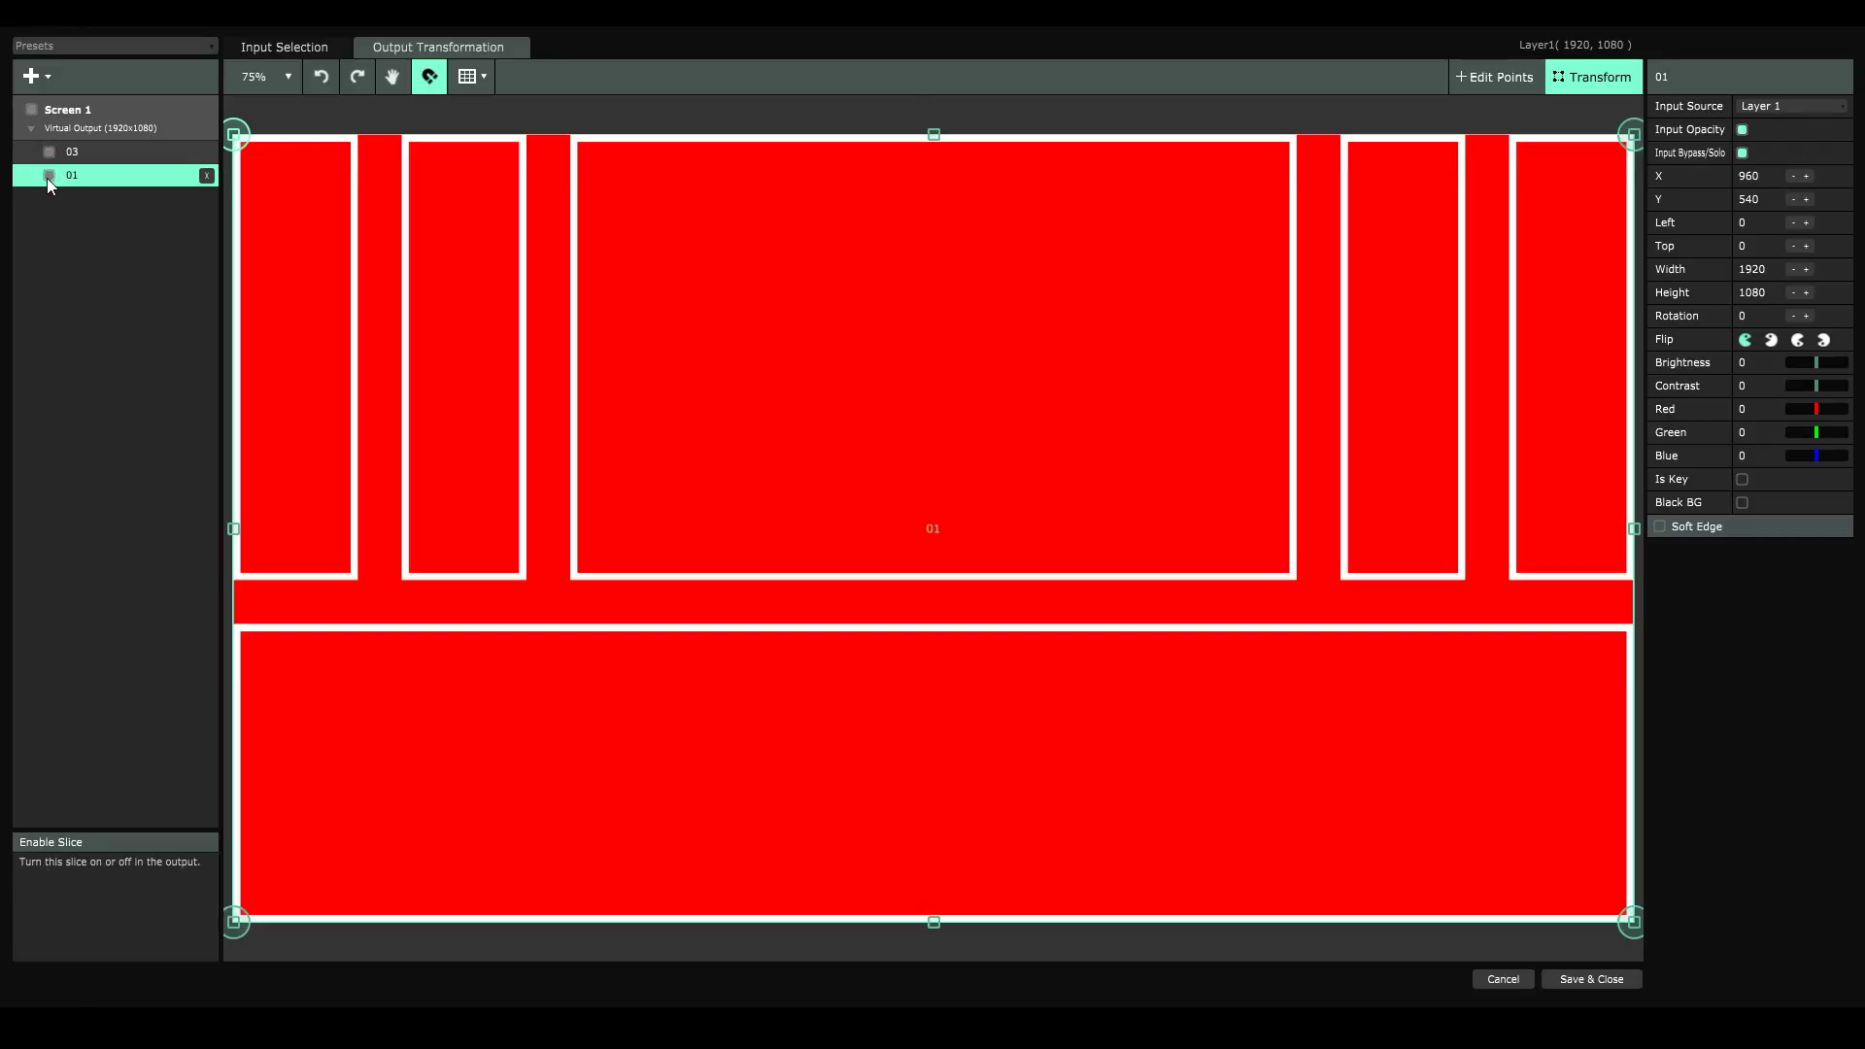
left_click(44, 179)
left_click(45, 181)
key("e")
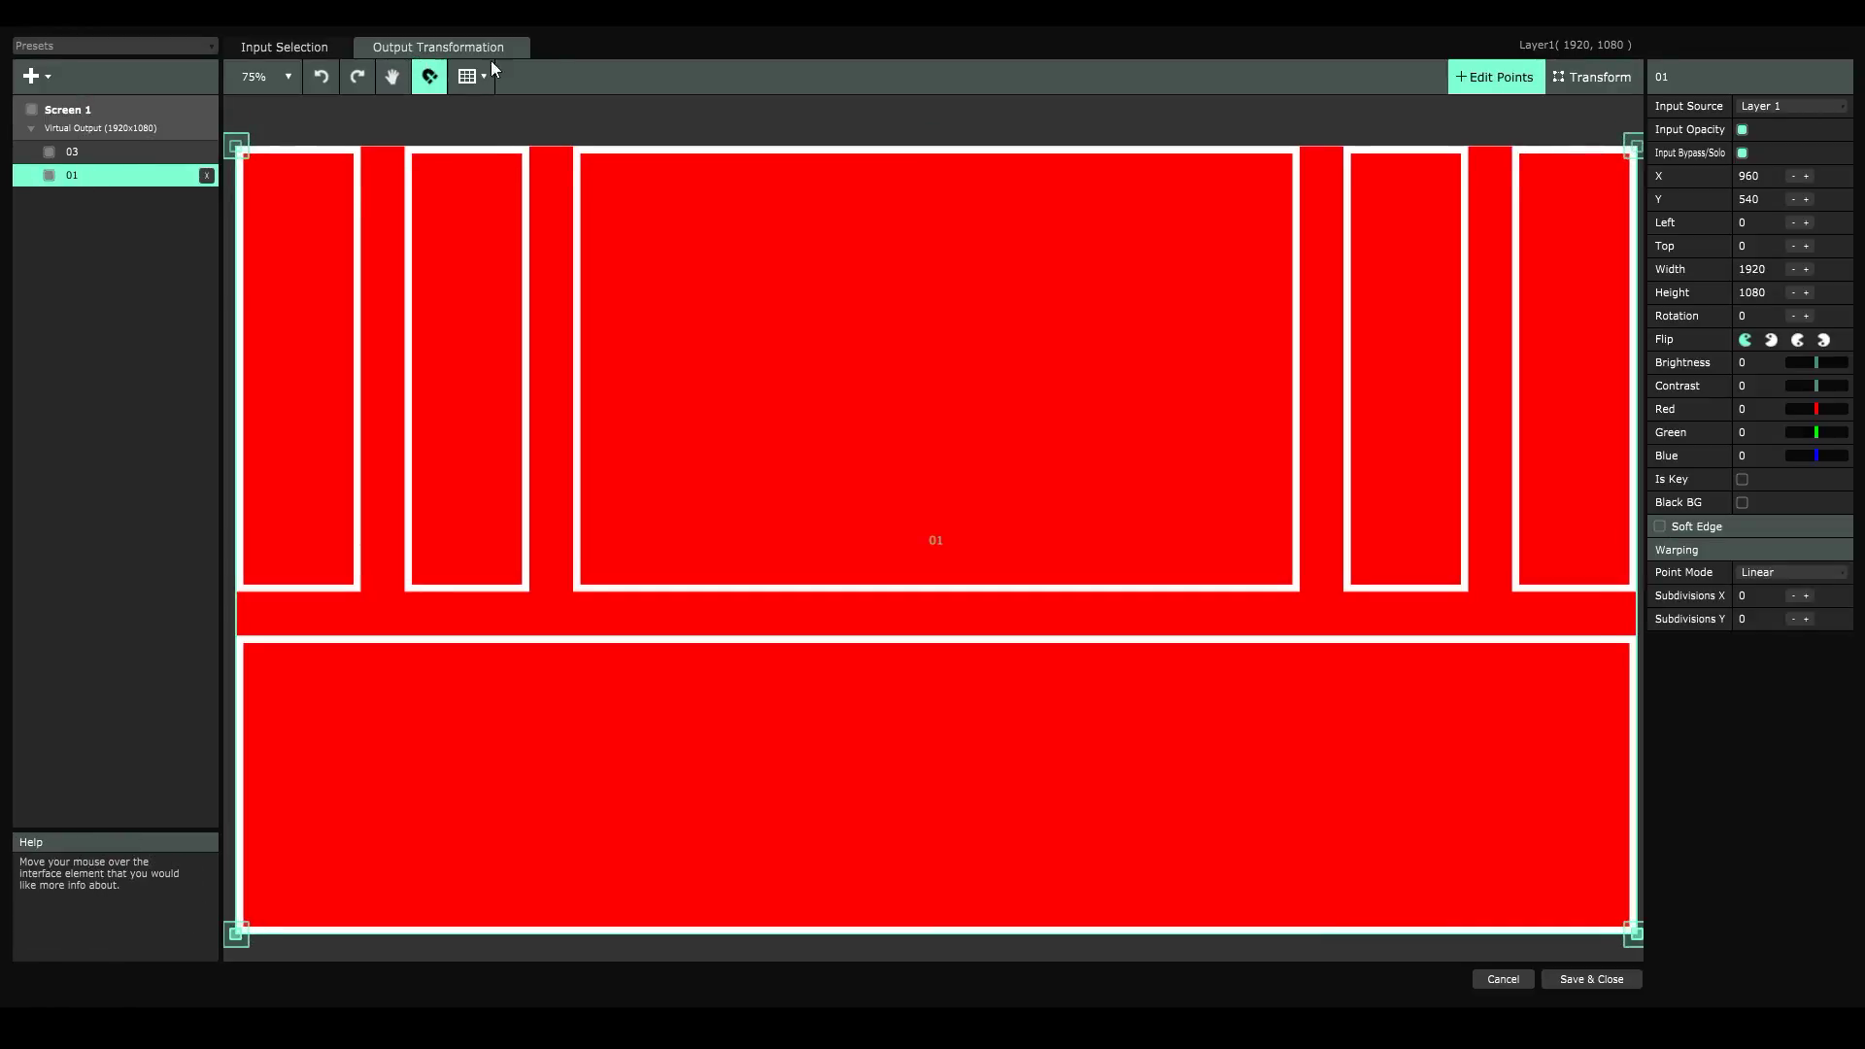
- Rotate slice 01 to -90° and resize it to 622 × 175 over the leftmost pillar
left_click(1593, 78)
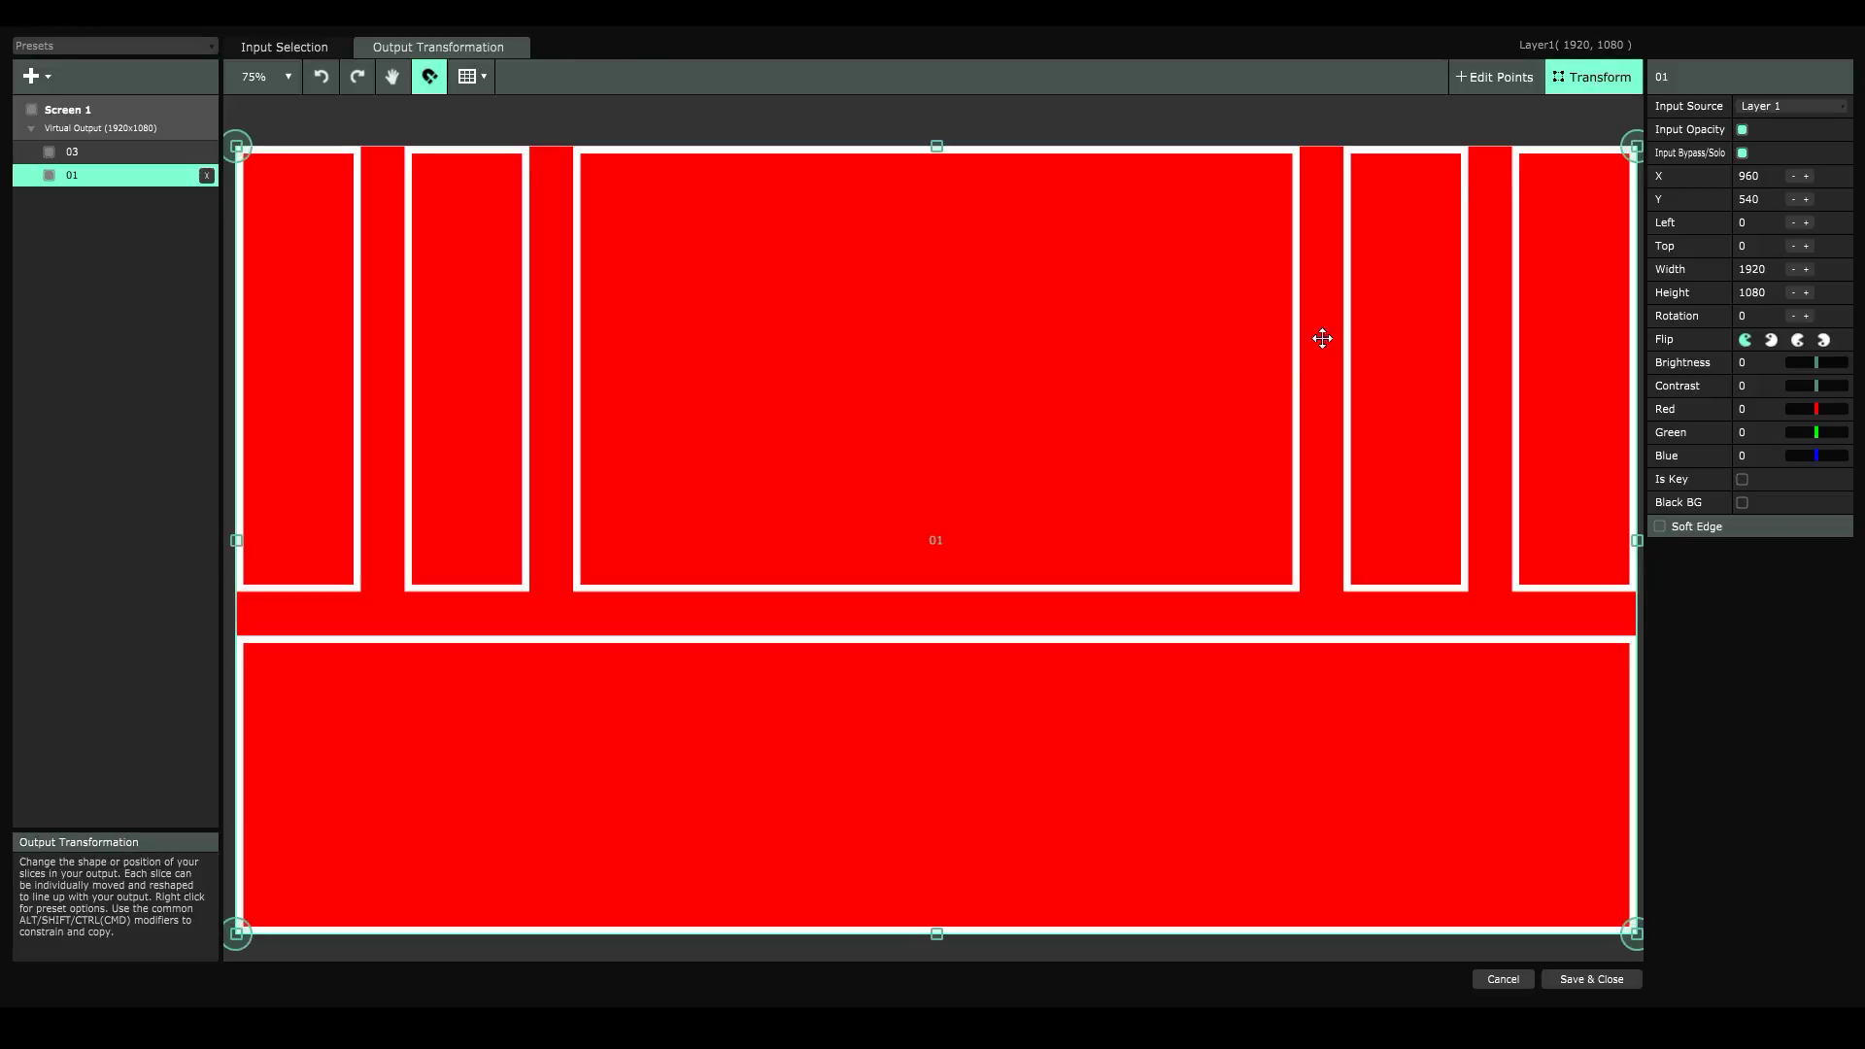
left_click_drag(1635, 146, 836, 745)
left_click_drag(673, 806, 700, 367)
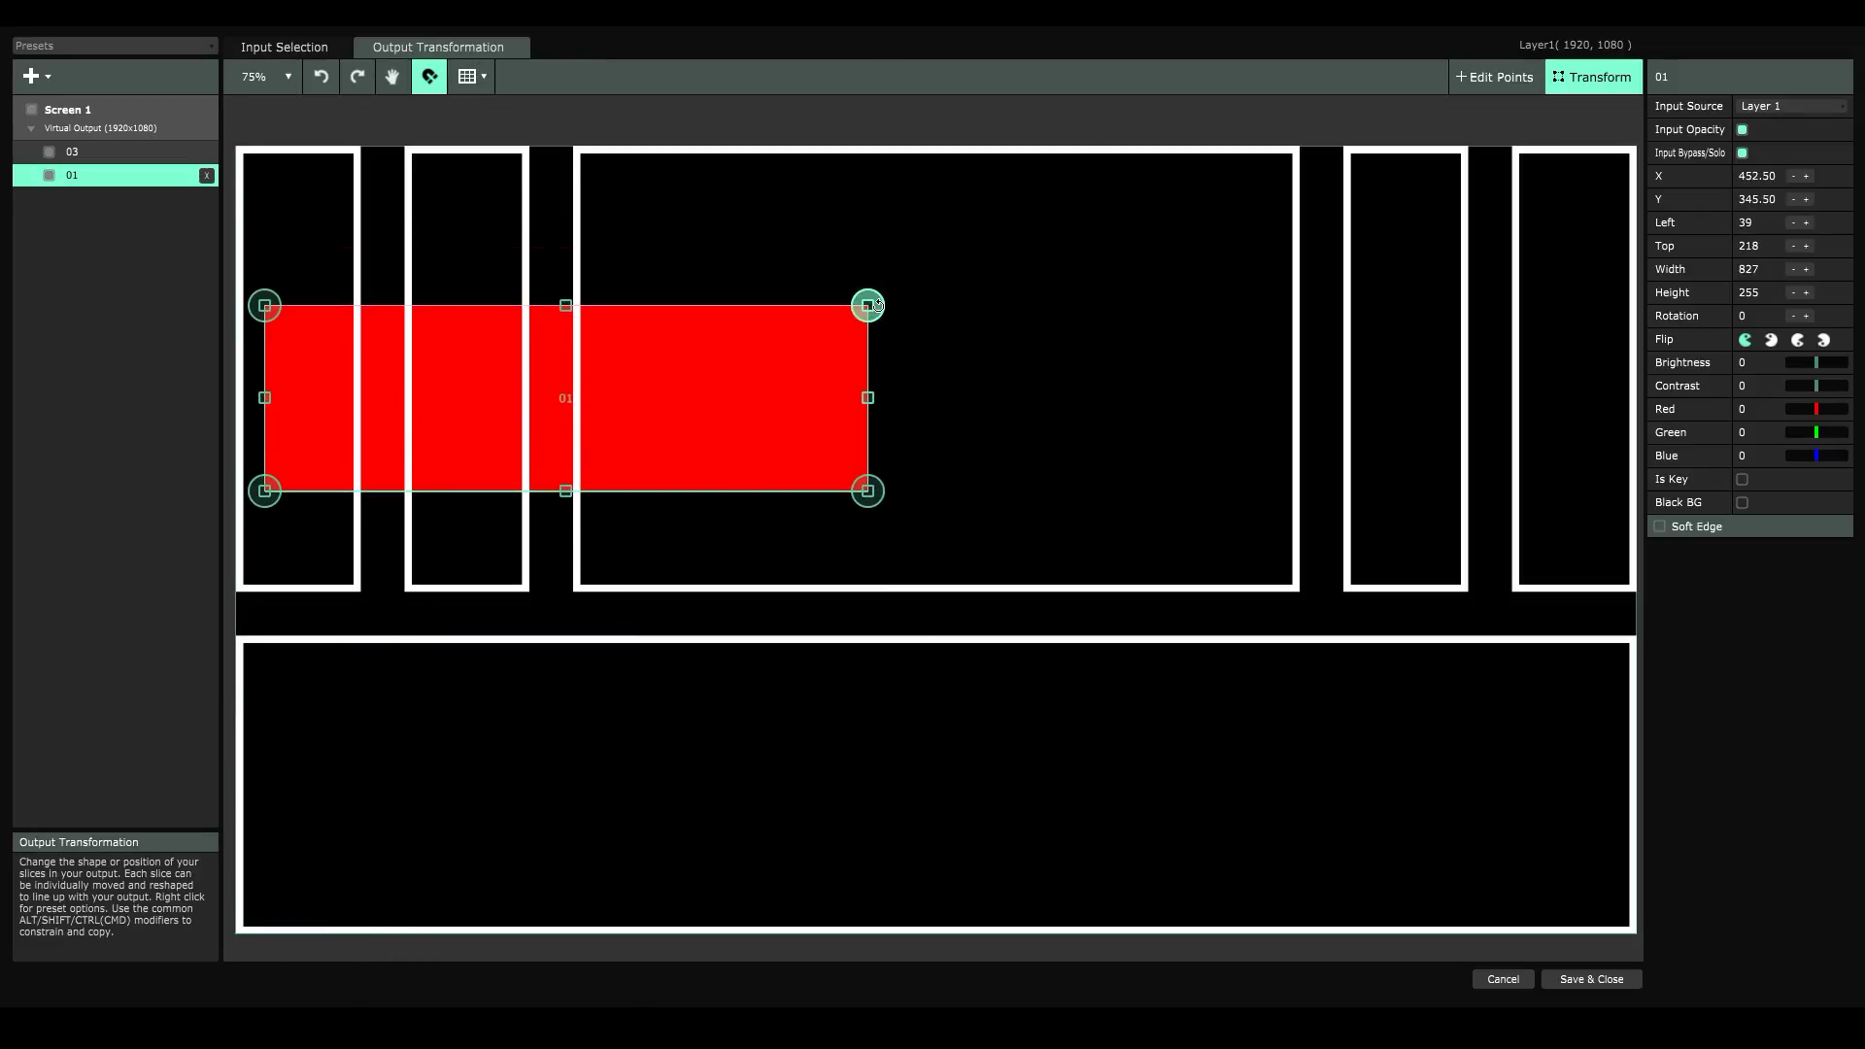
left_click_drag(877, 304, 558, 159)
left_click_drag(541, 237, 309, 291)
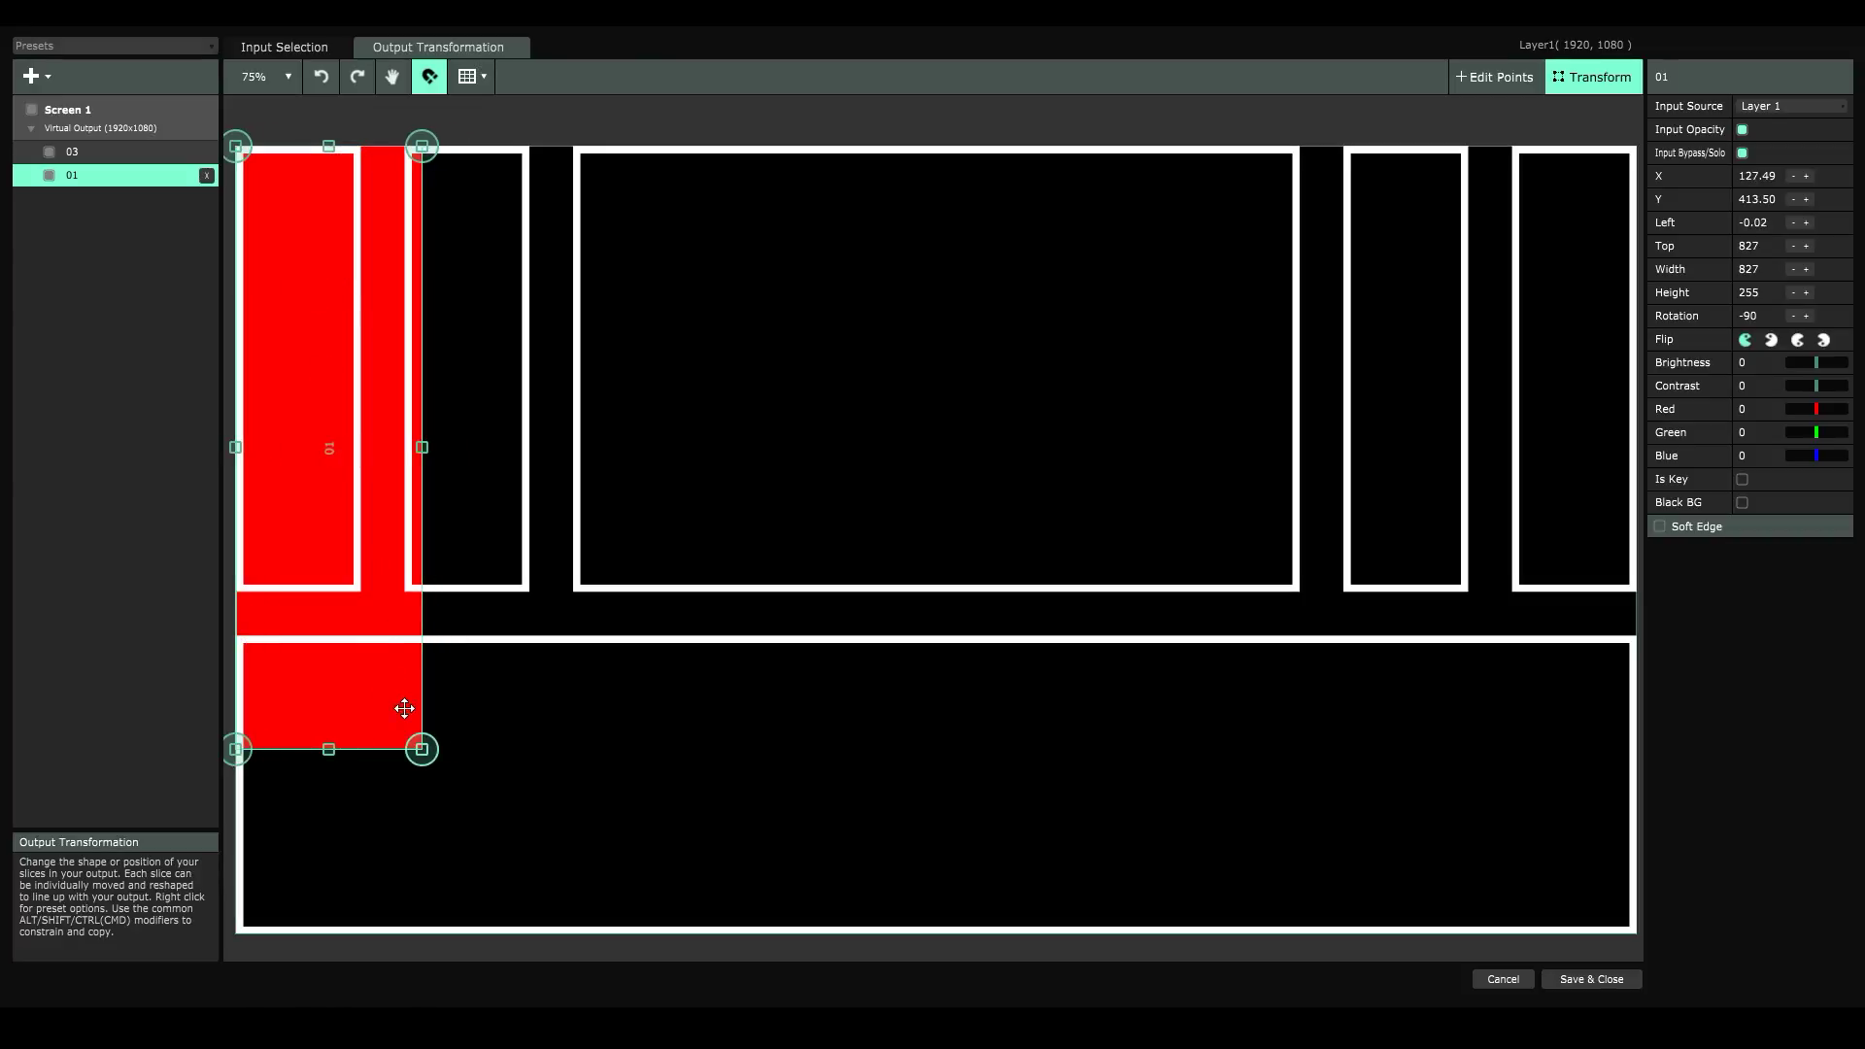
left_click_drag(422, 750, 363, 601)
key("space")
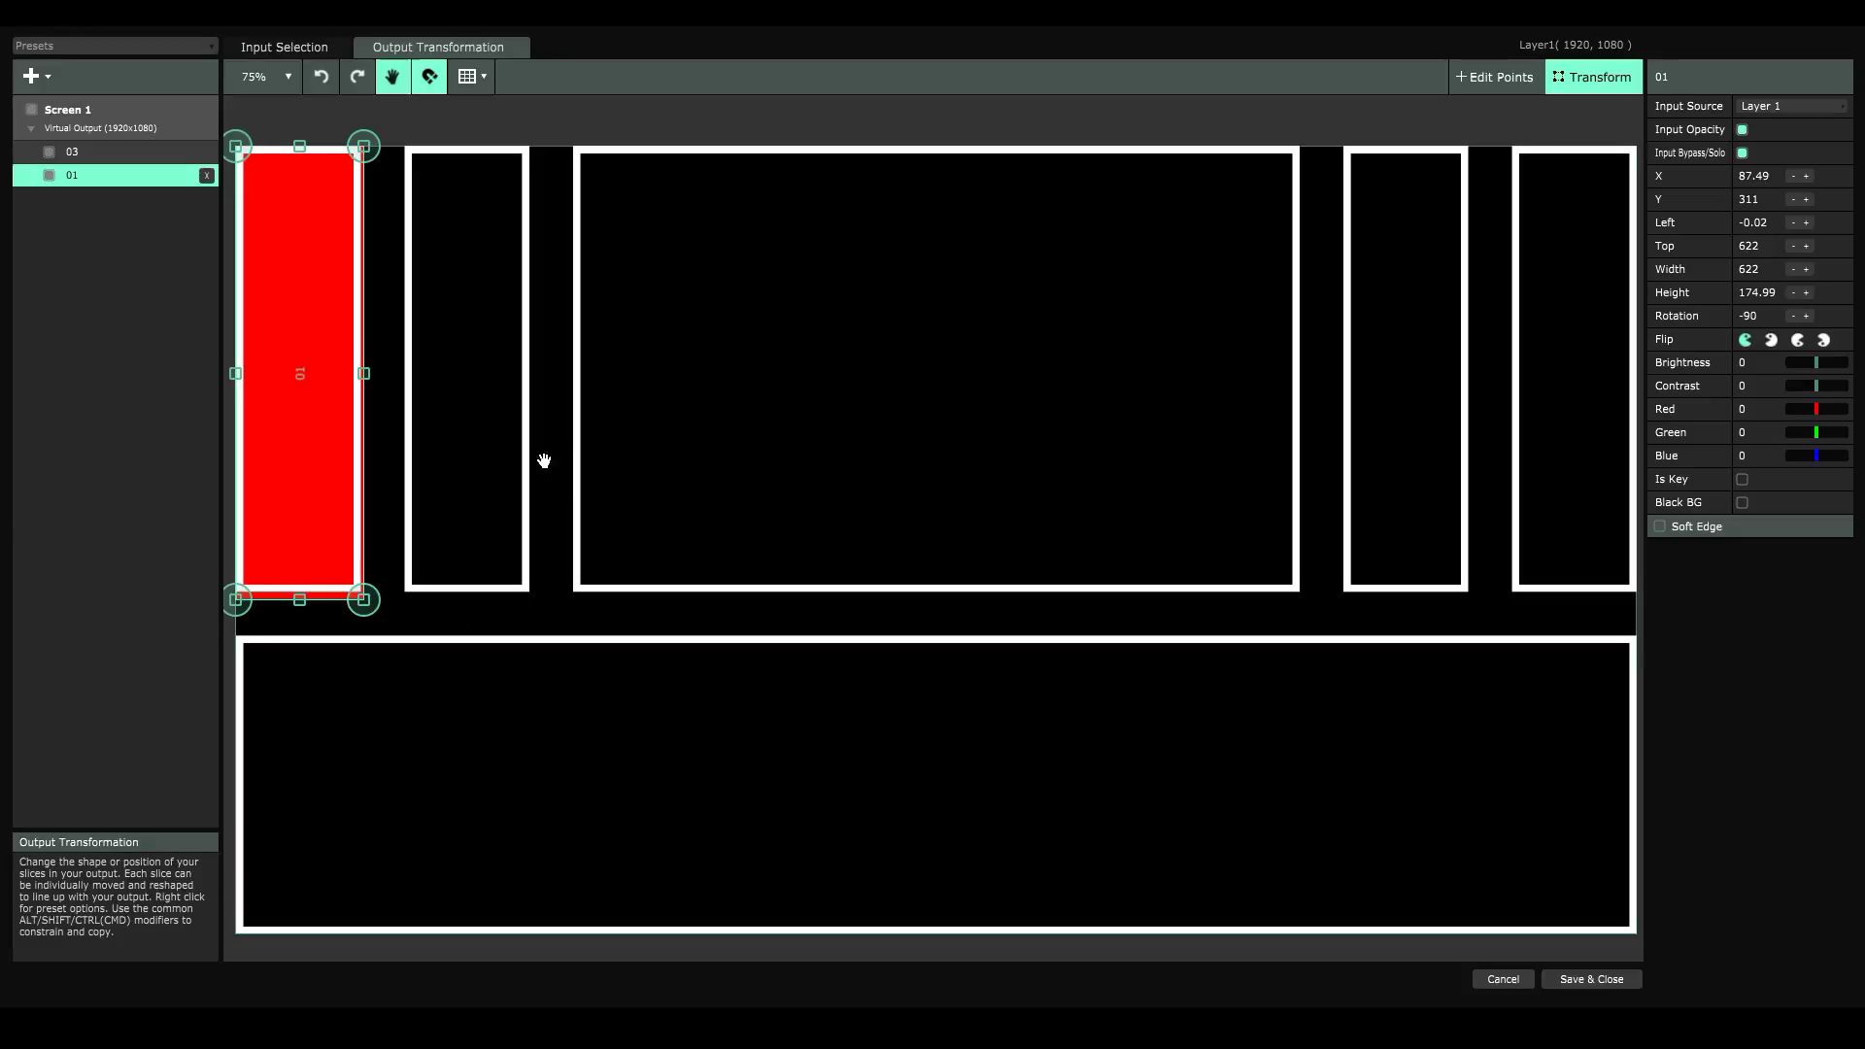
left_click_drag(541, 462, 762, 537)
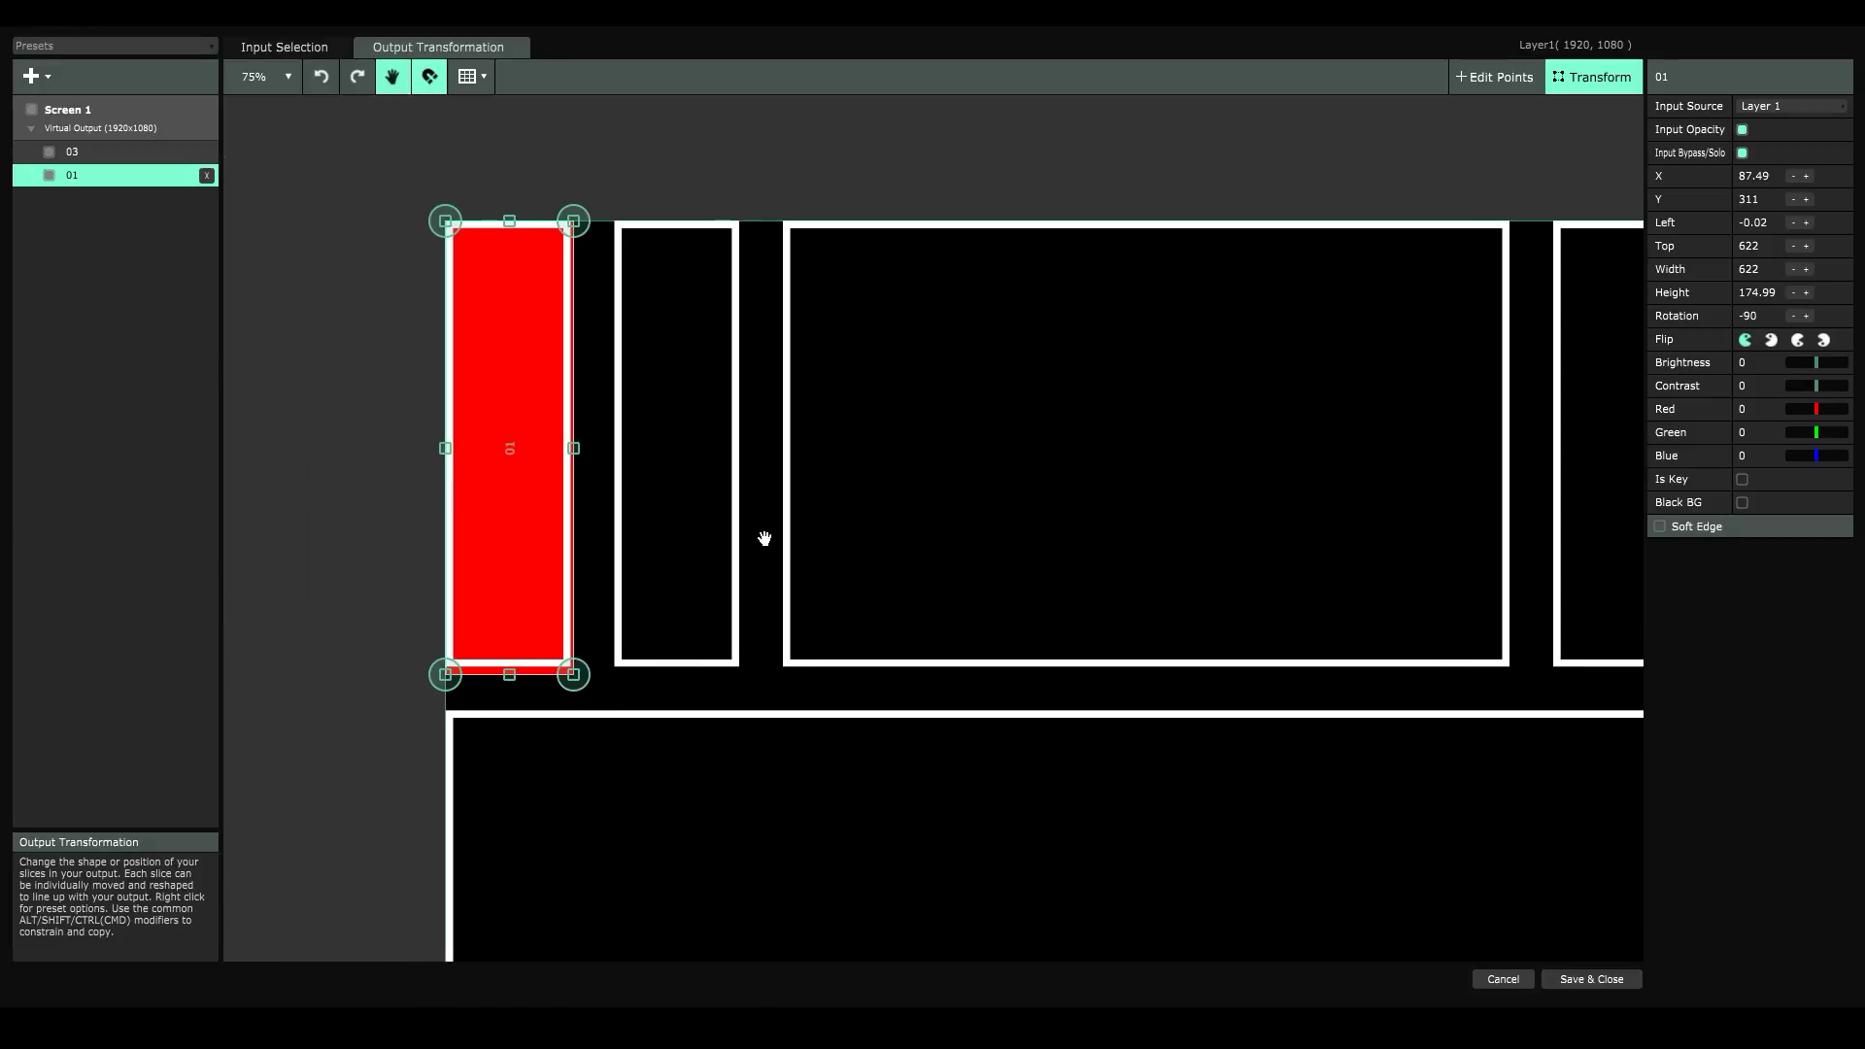
- Nudge slice 01's corner points with arrow keys to match the pillar outline at X 87.49, Y 311
left_click(1528, 85)
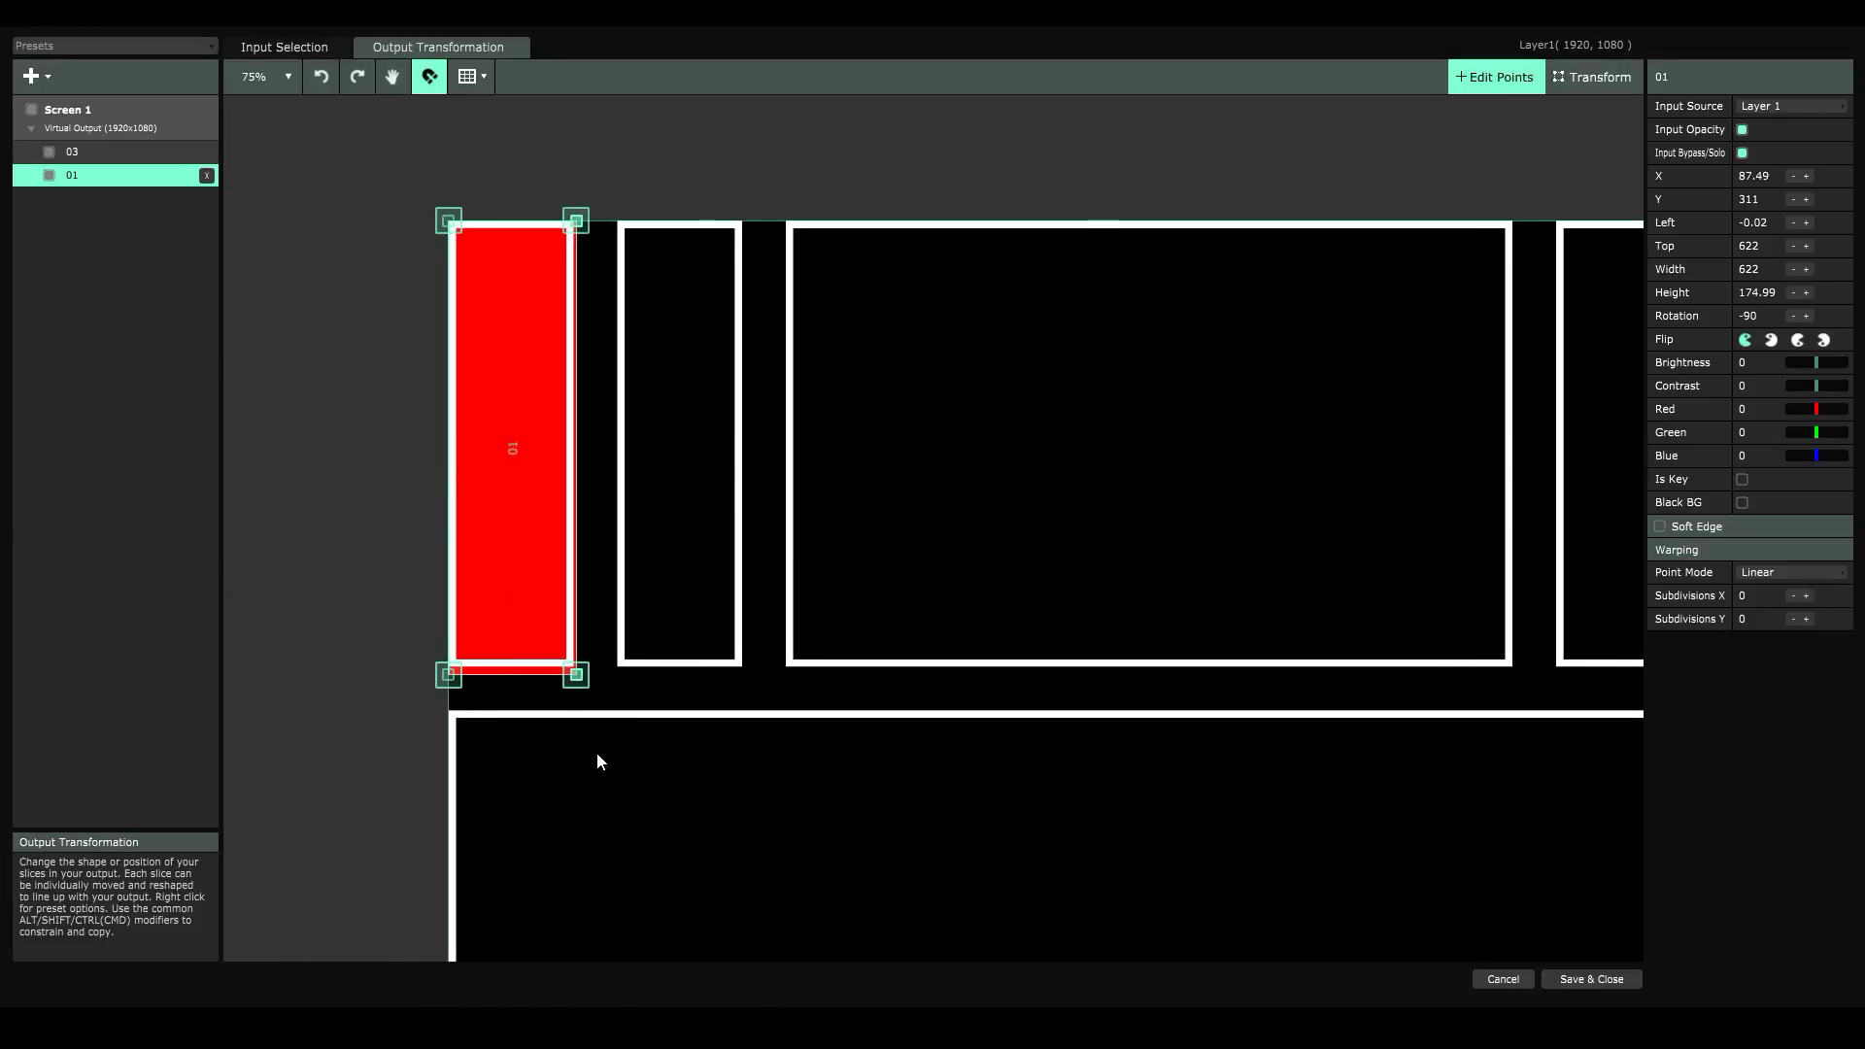
key("Left")
key("Left")
key("Left")
key("Left")
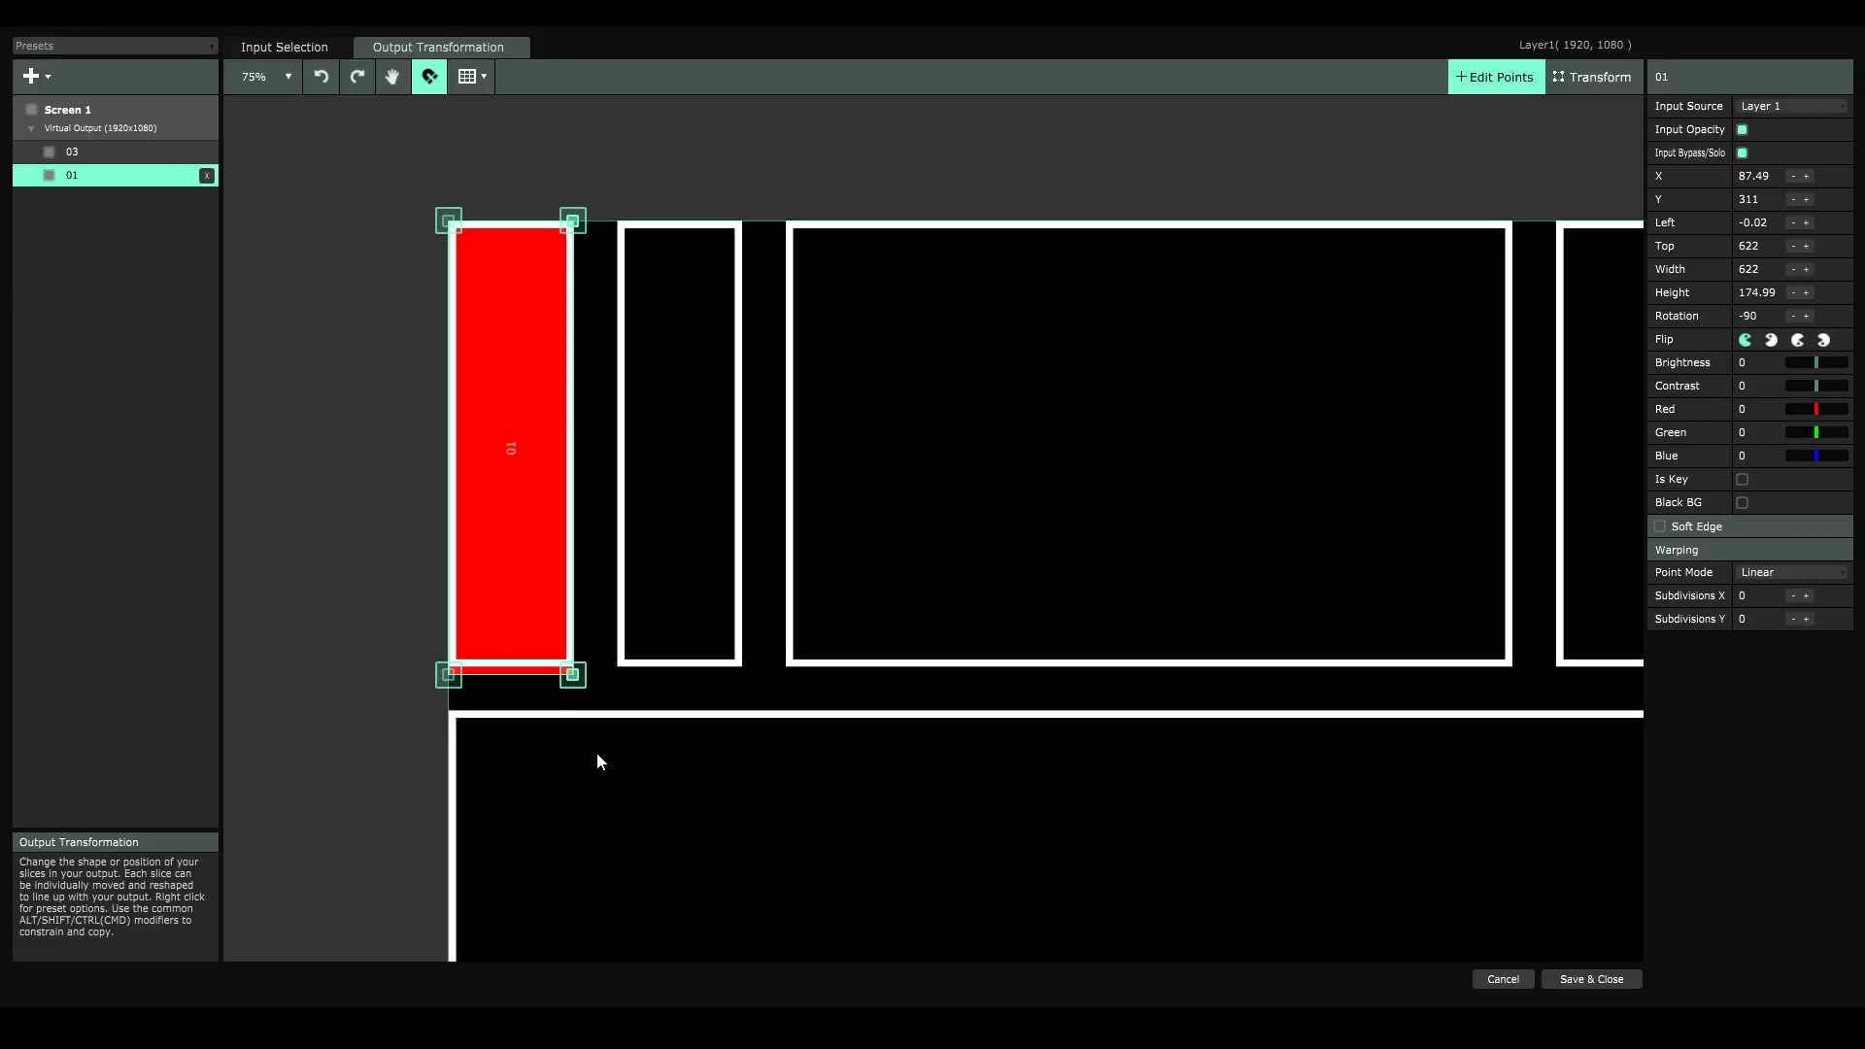
left_click_drag(367, 775, 652, 649)
key("Up")
key("Up")
key("Up")
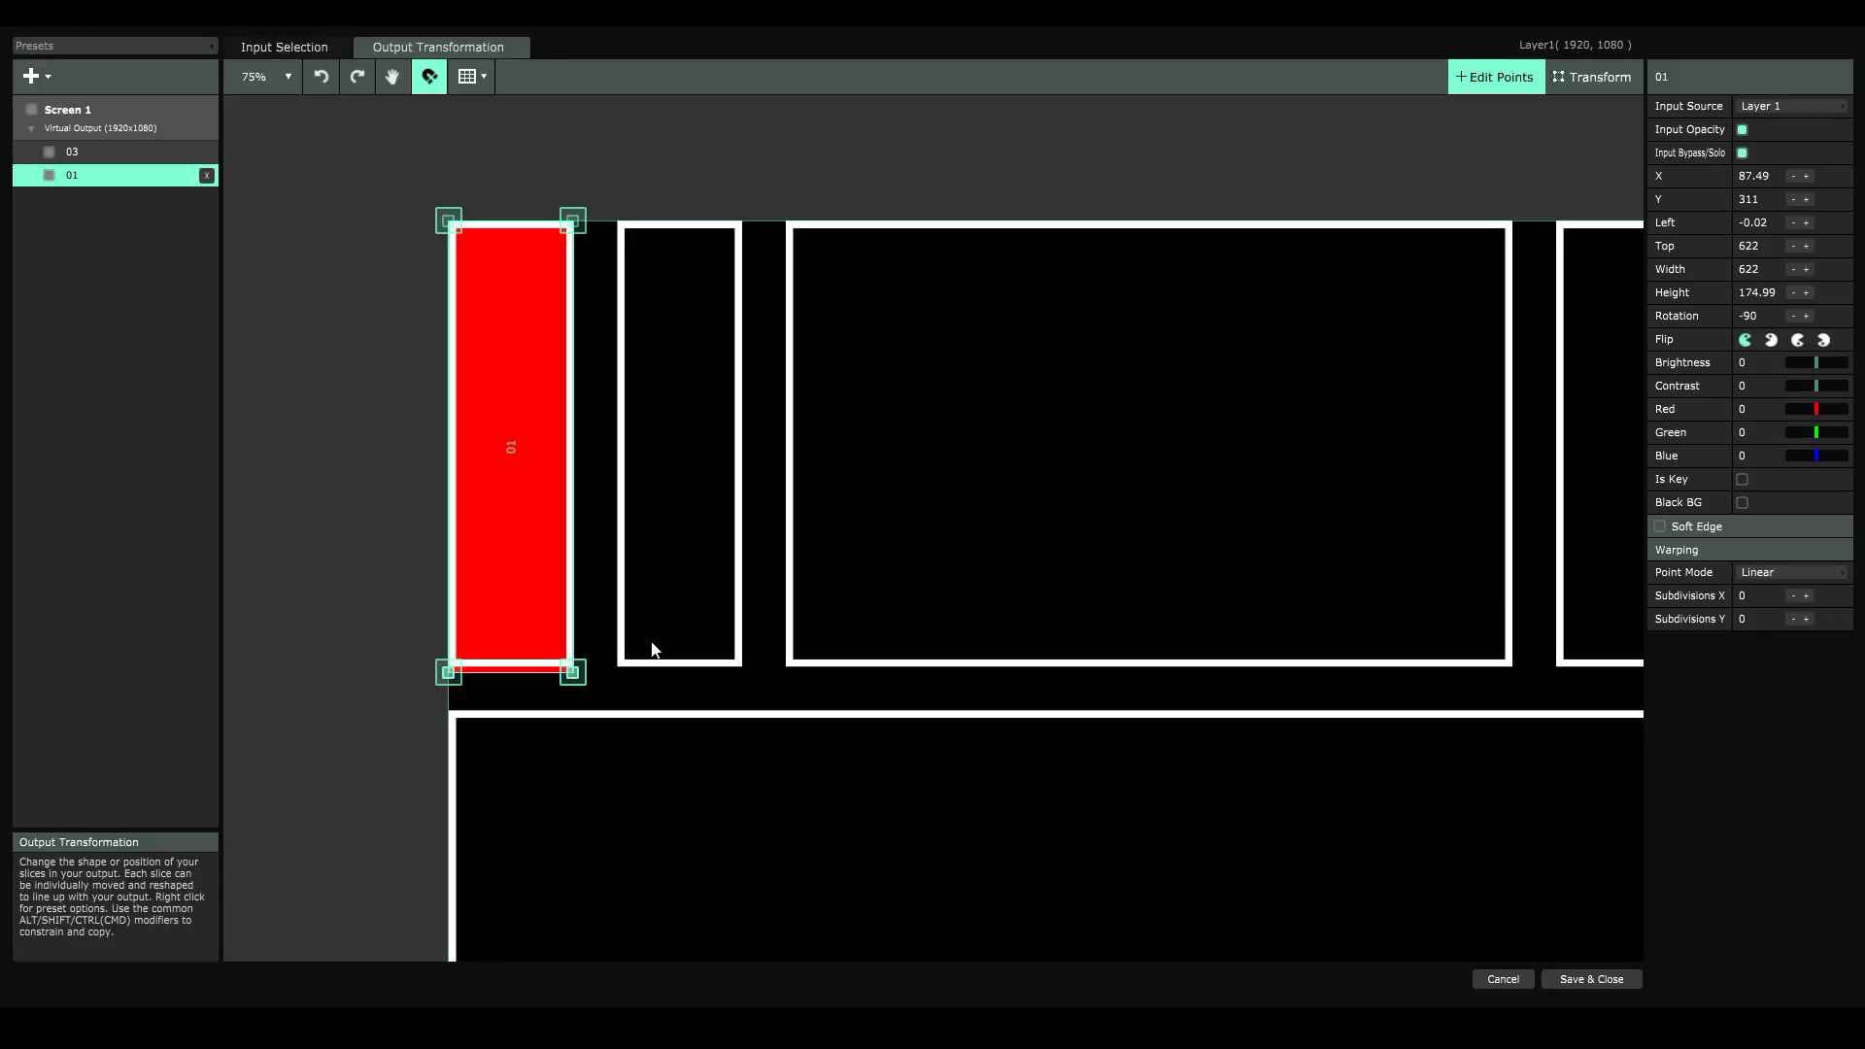
key("Up")
key("Up")
key("Up")
key("Up")
key("Up")
key("Up")
key("Up")
key("Up")
key("Up")
key("Up")
key("Up")
key("Up")
key("Up")
key("Up")
key("Up")
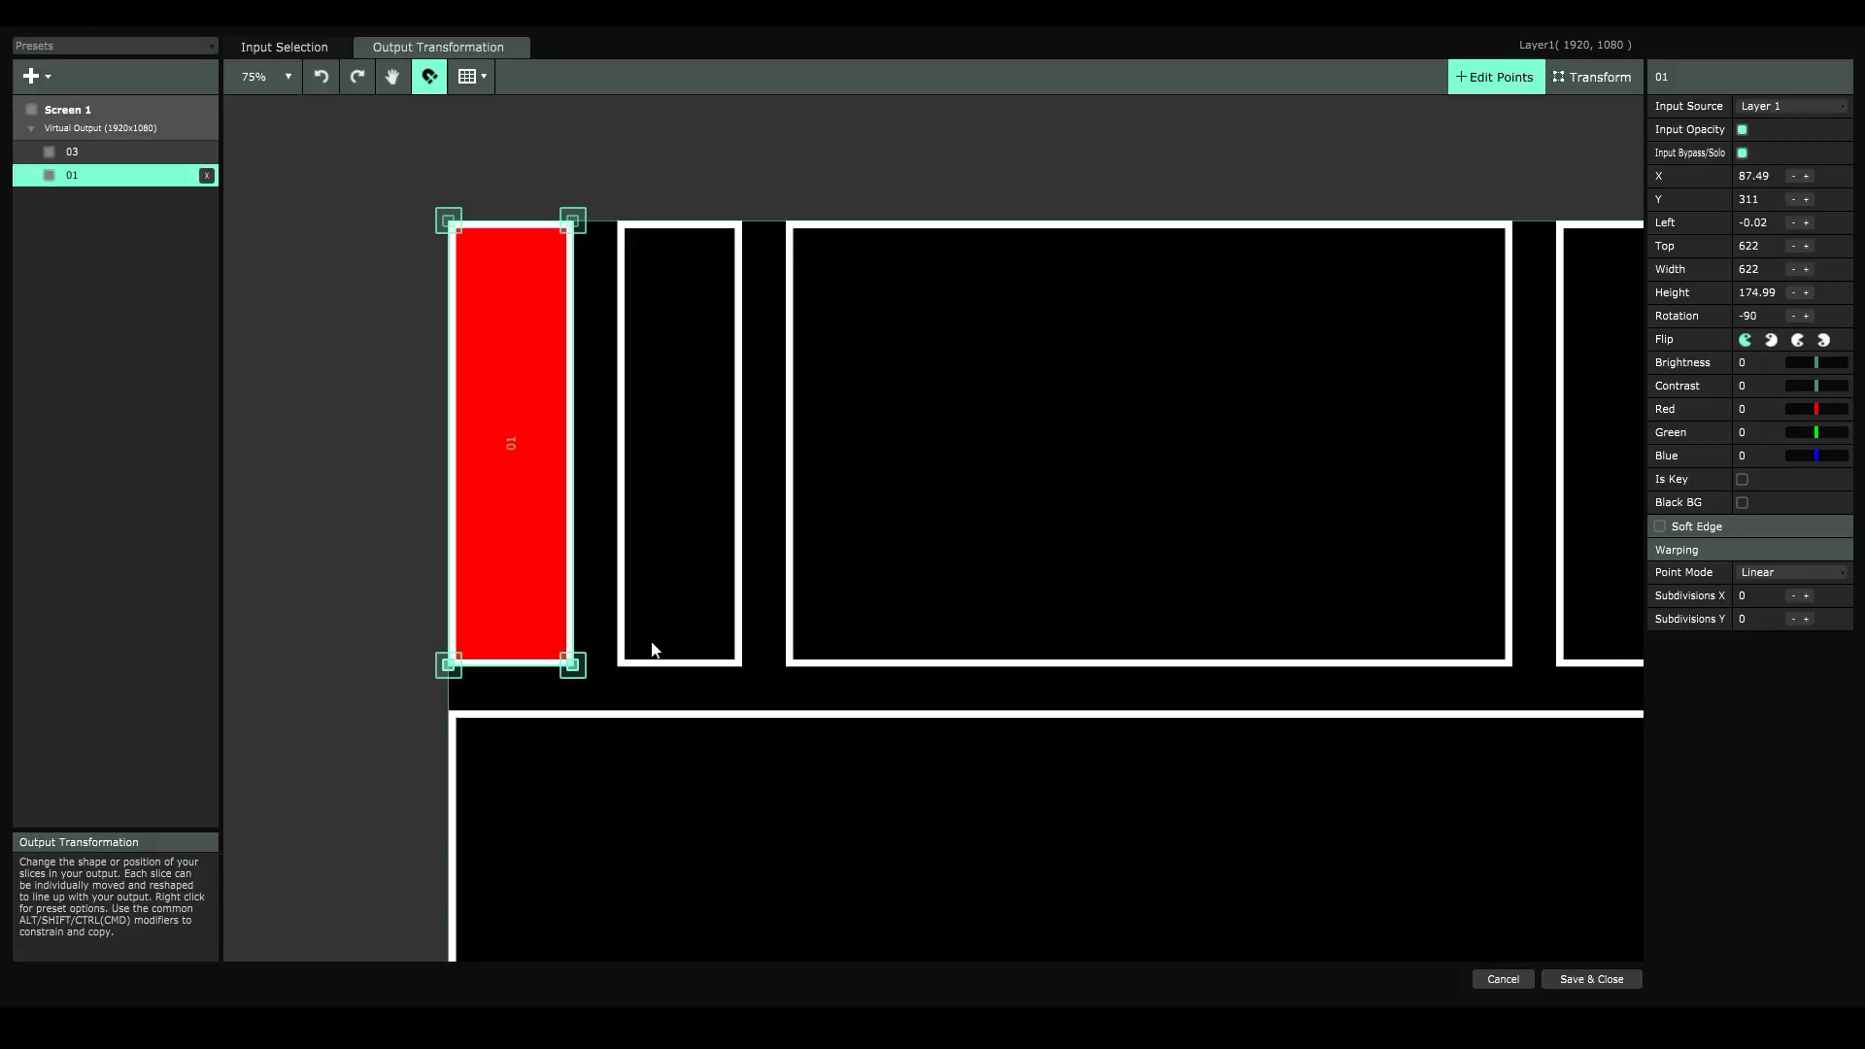
key("Down")
key("Down")
key("Down")
key("Down")
key("Down")
key("Down")
key("Down")
key("Down")
key("Down")
key("Down")
key("Down")
key("Down")
key("Down")
key("Down")
key("Down")
key("Down")
key("Down")
key("Down")
key("Down")
key("Down")
key("Up")
key("Up")
key("Up")
key("Up")
key("Up")
key("Up")
key("Up")
key("Up")
key("Up")
key("Up")
key("Up")
key("Up")
key("Up")
key("Up")
key("Up")
key("space")
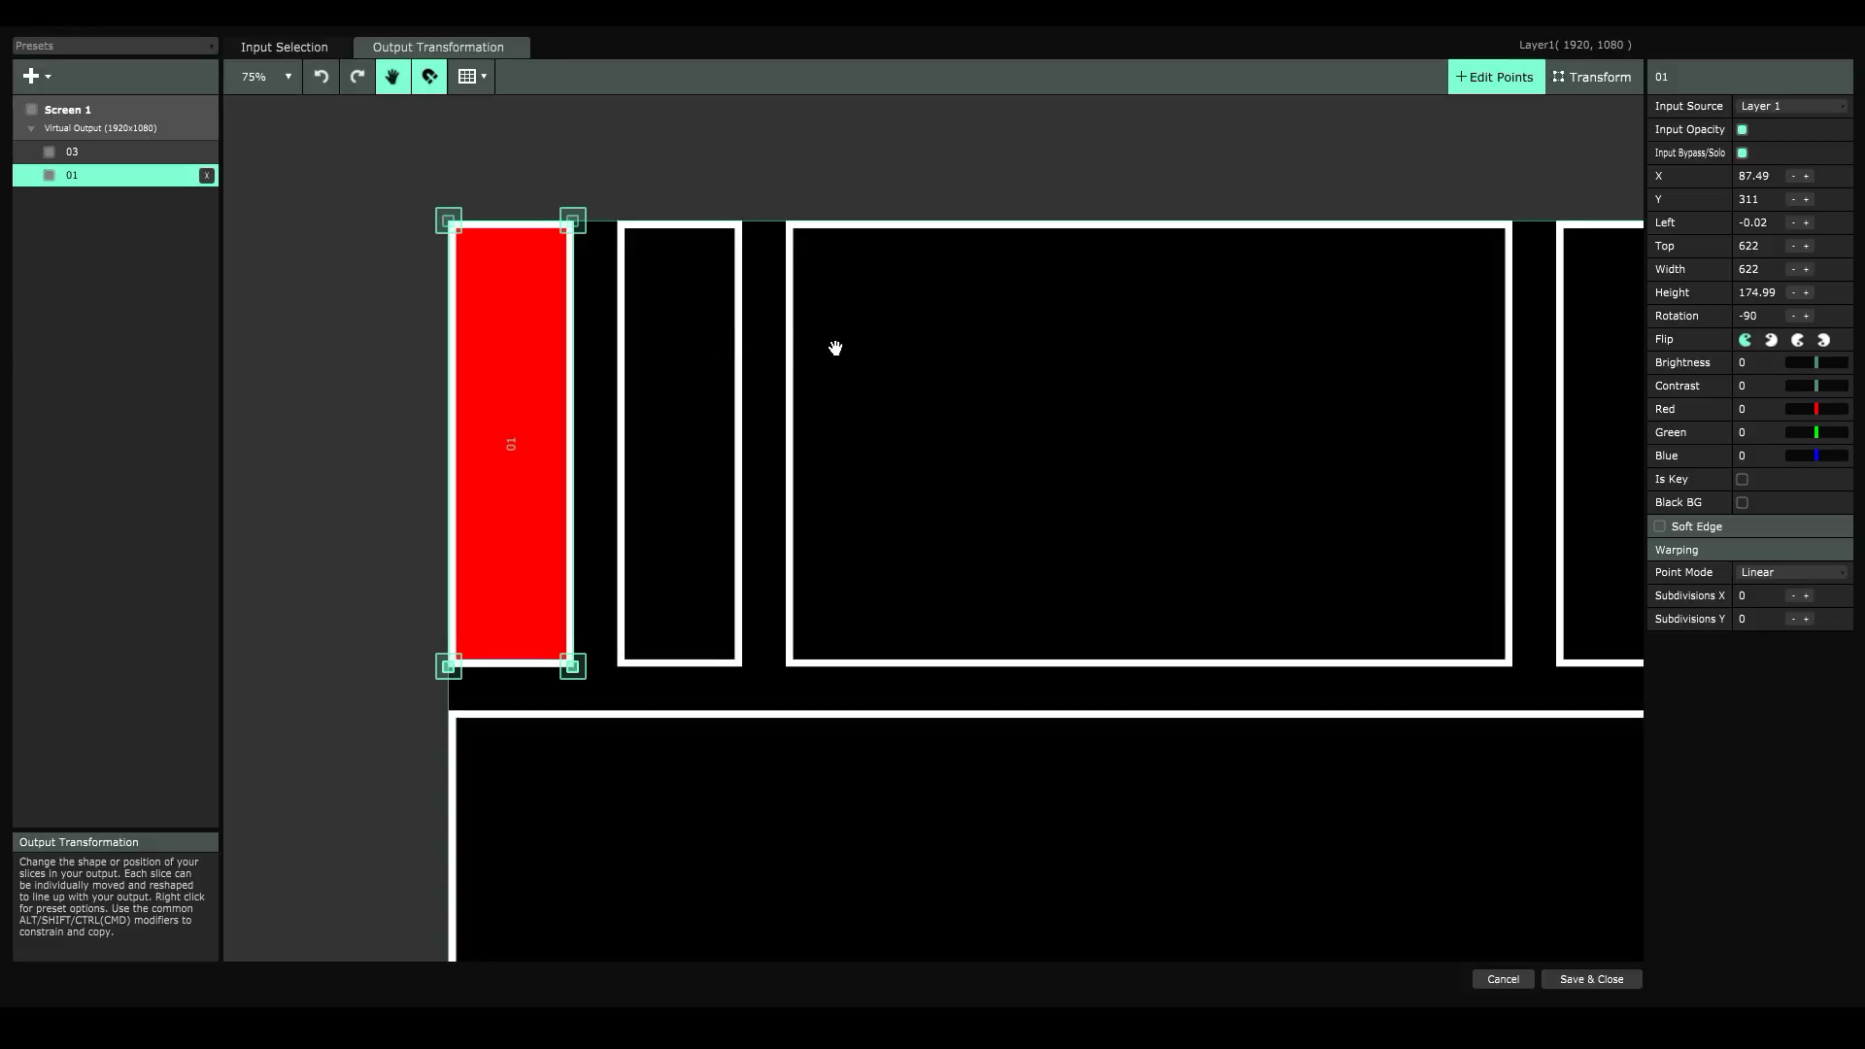
left_click_drag(832, 350, 633, 295)
left_click_drag(816, 331, 854, 340)
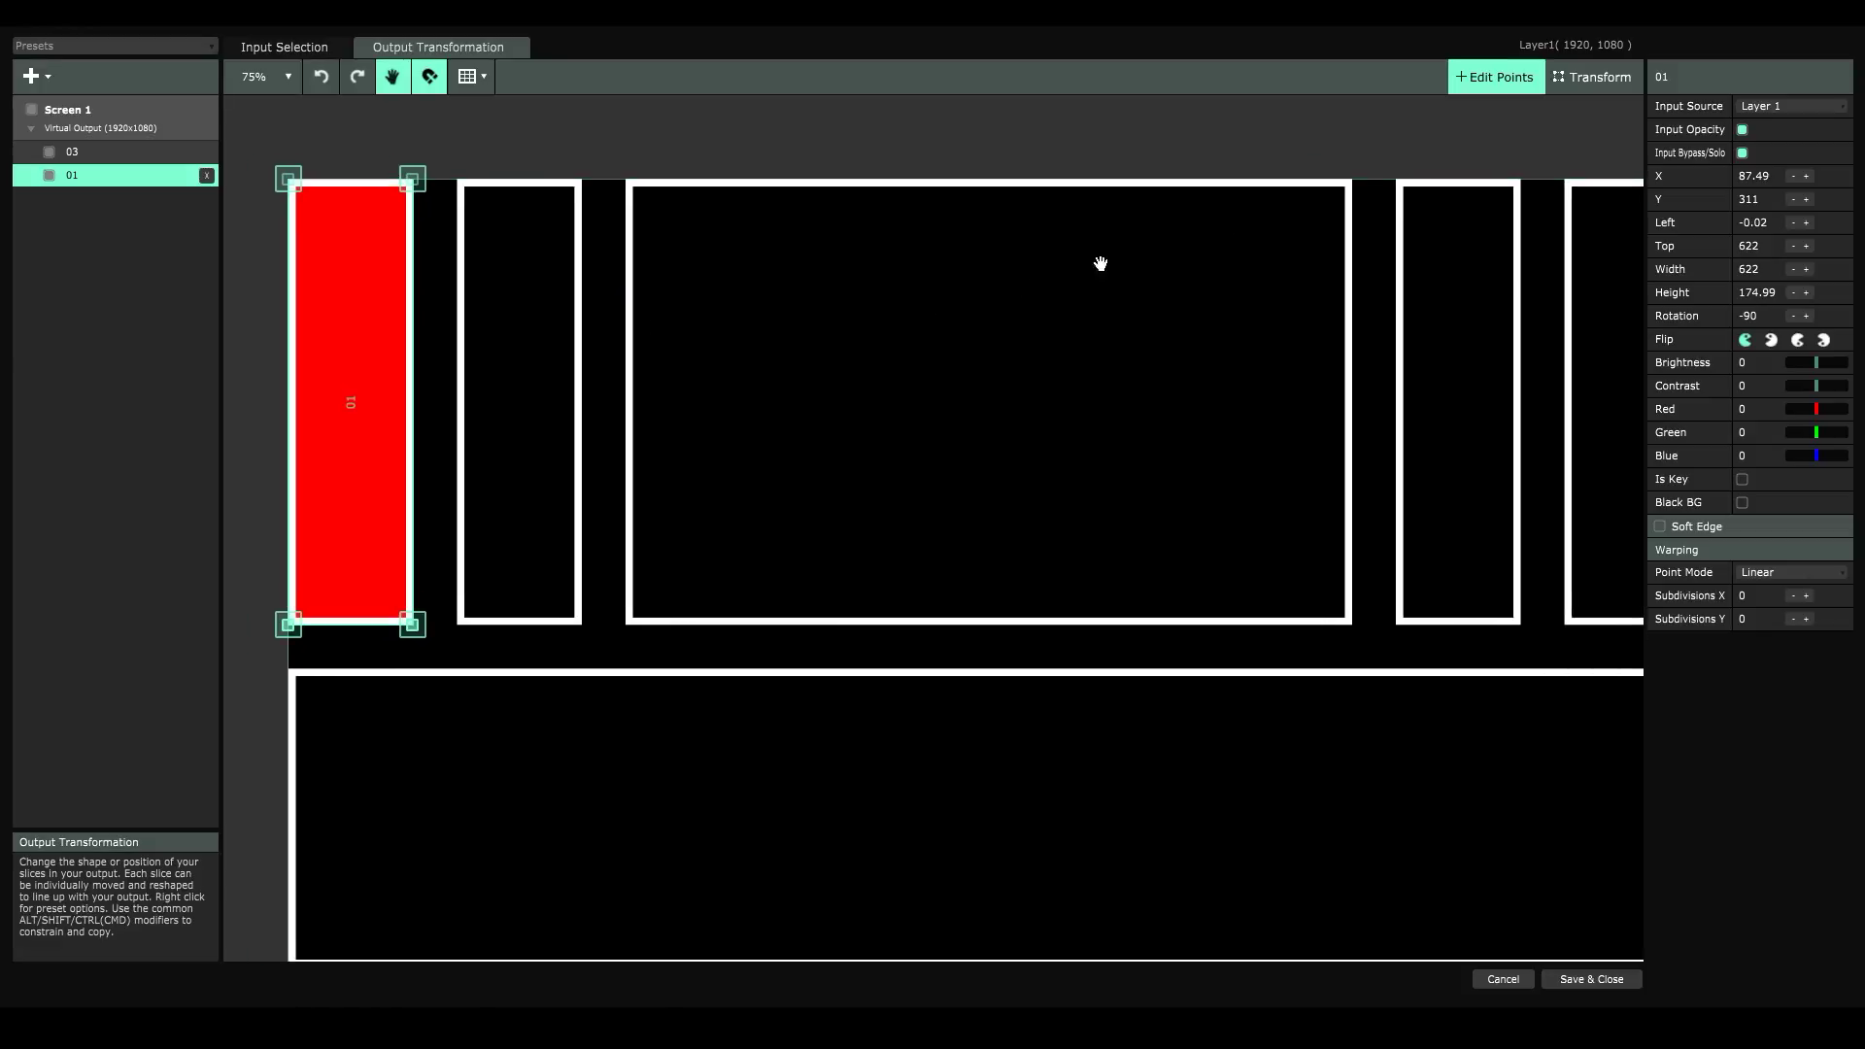
- Place duplicates of slice 01 in the second, third and rightmost pillars
left_click(1593, 77)
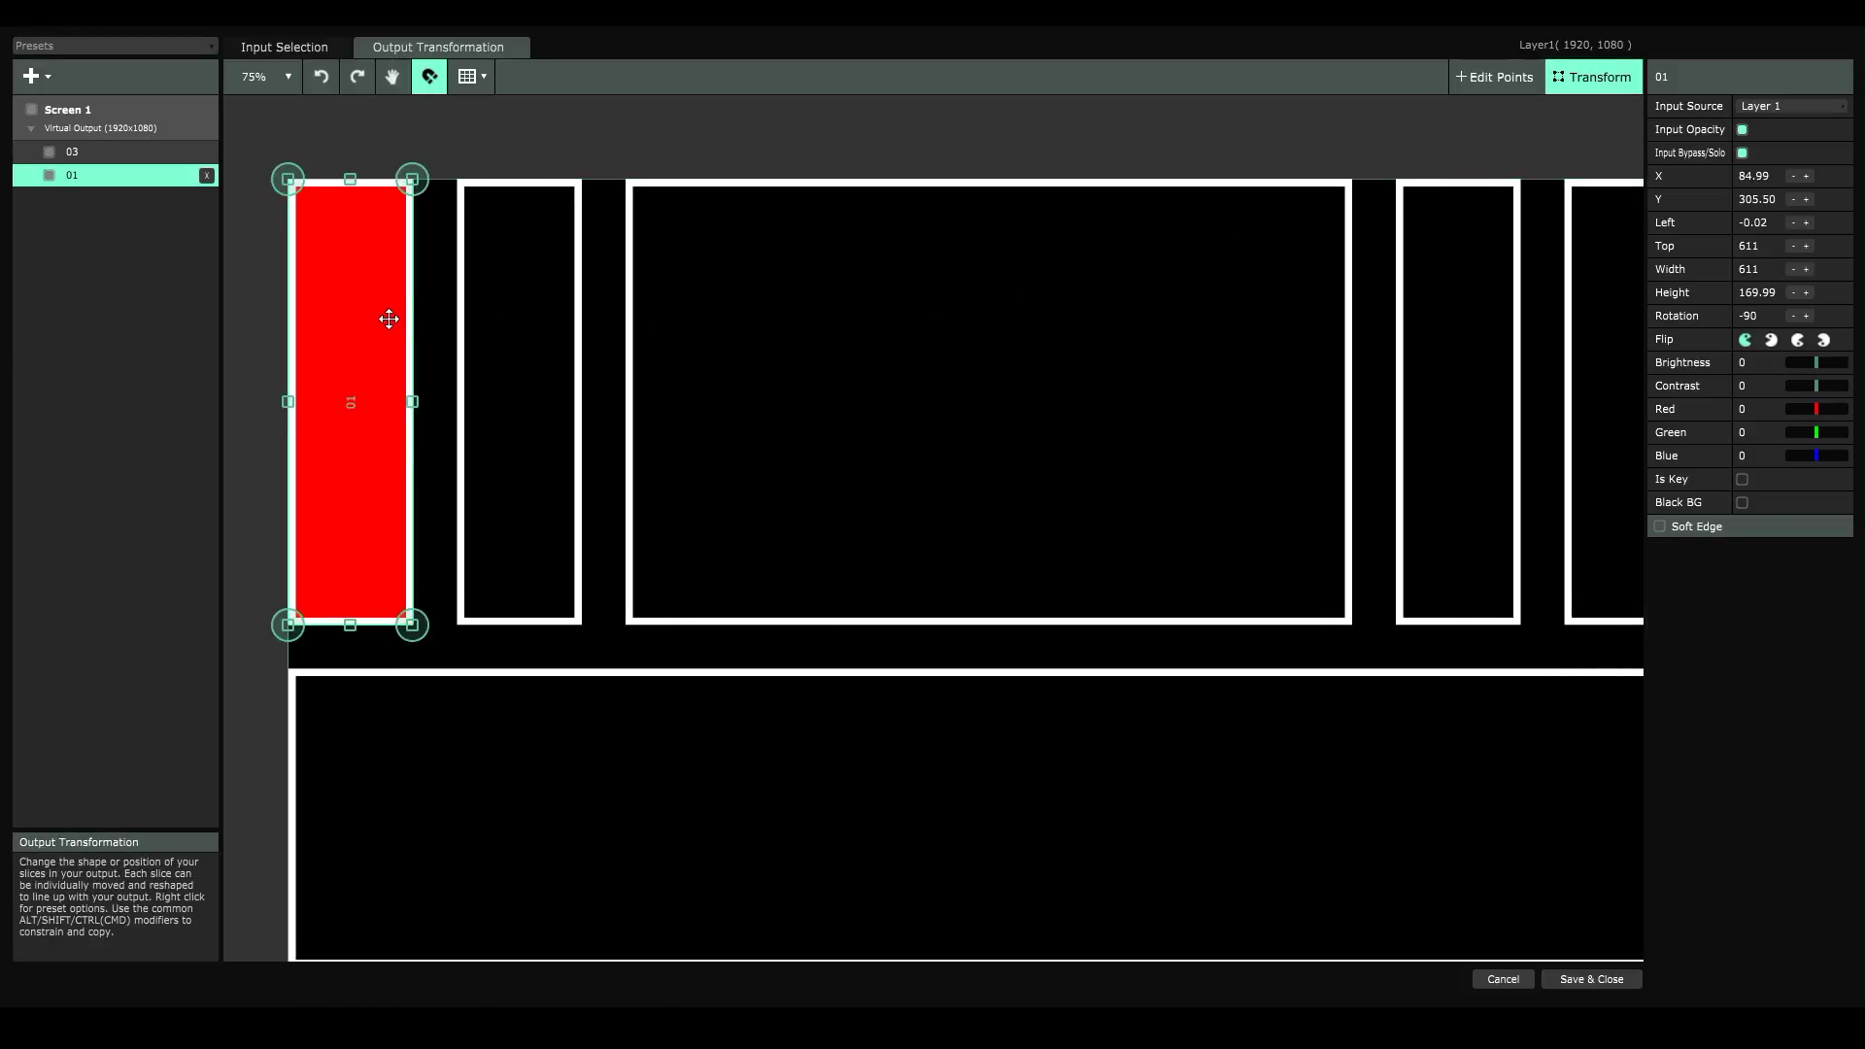
left_click_drag(385, 316, 508, 327)
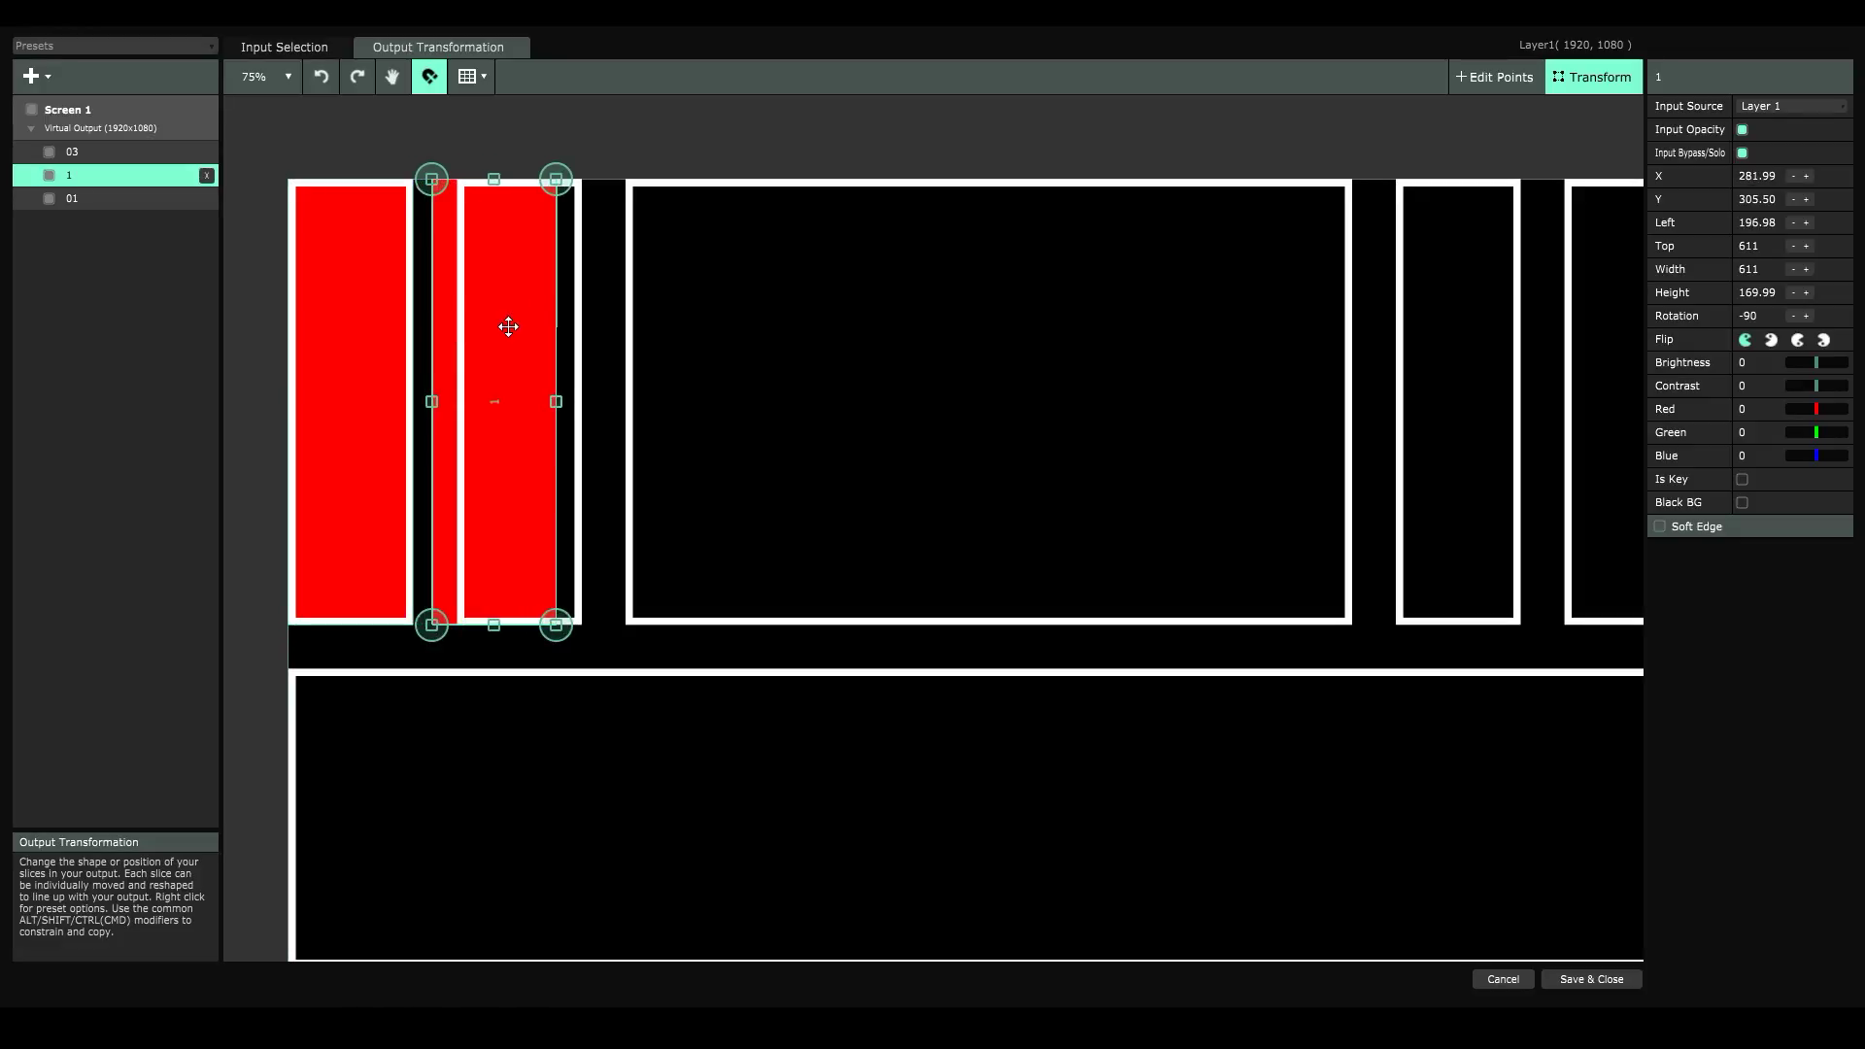
key("Right")
key("Right")
key("Right")
key("Right")
key("Right")
key("Right")
key("Right")
key("Right")
key("Right")
key("Right")
key("Right")
key("Right")
key("Right")
key("Right")
key("Right")
key("Right")
key("Right")
key("Right")
key("Right")
key("Right")
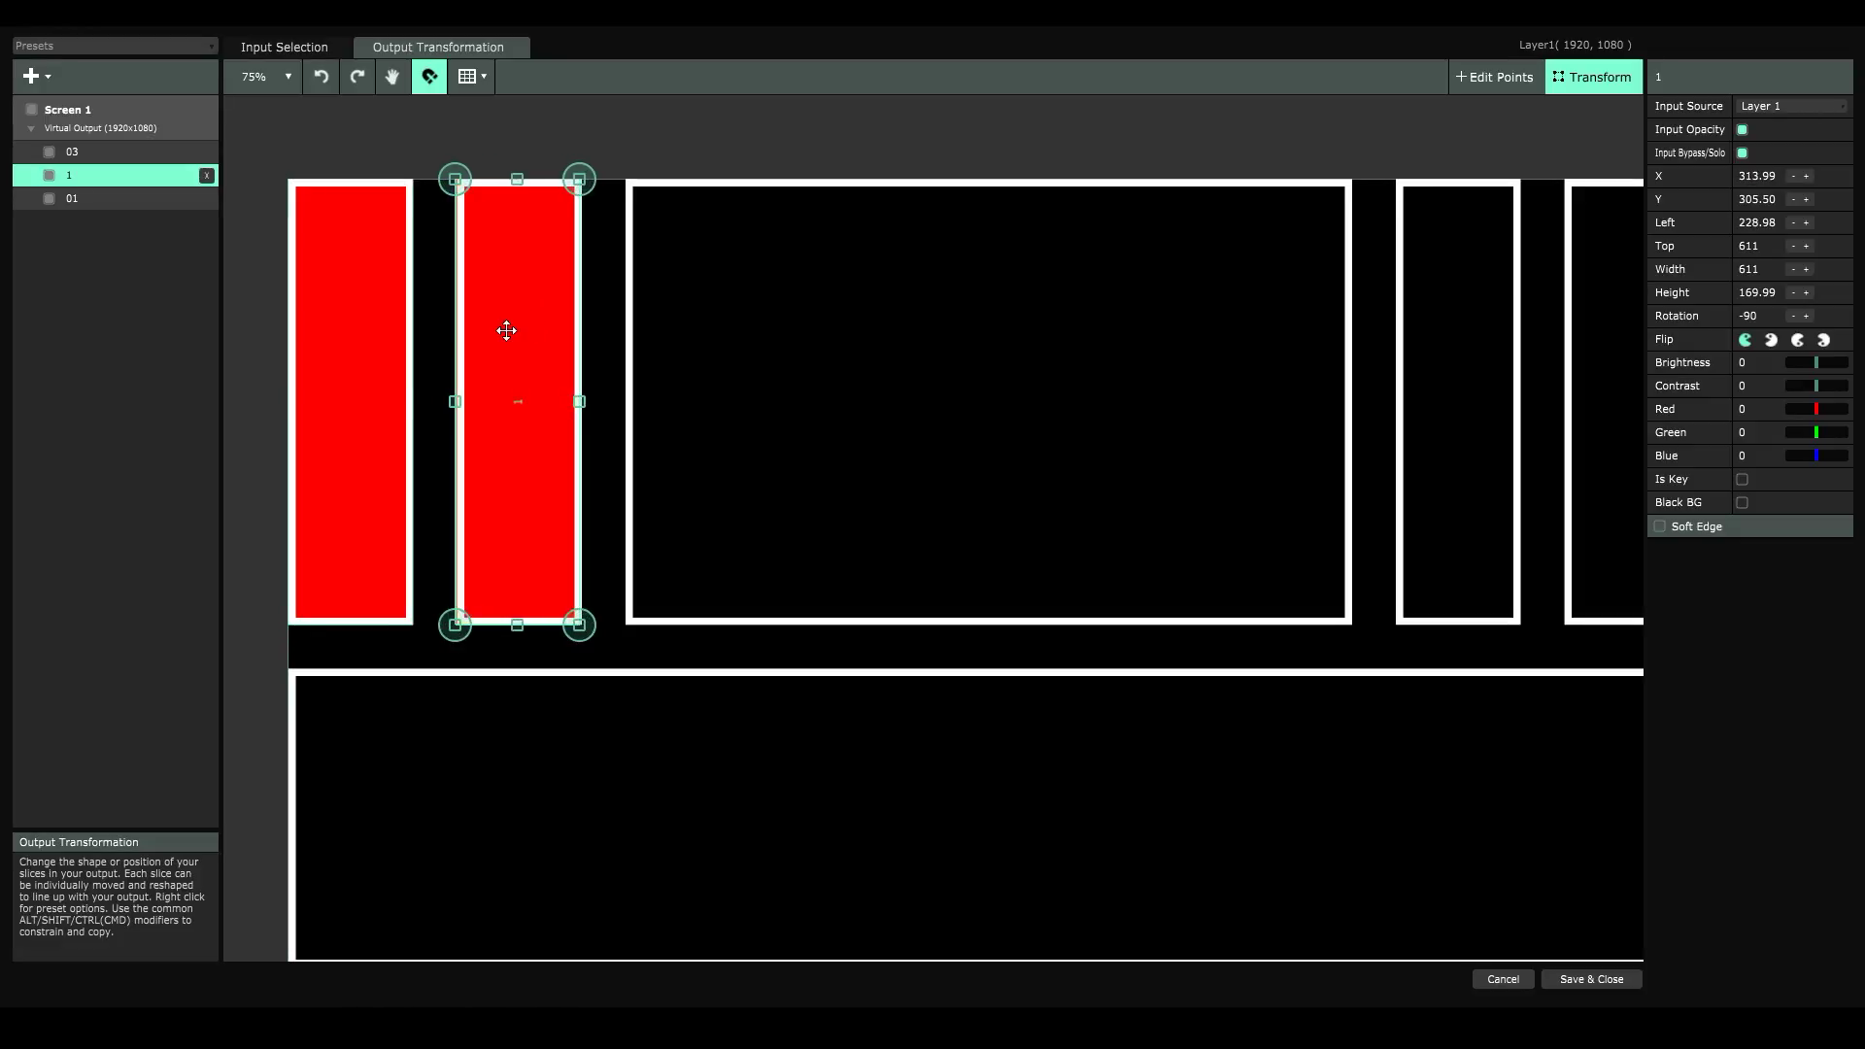
left_click_drag(496, 347, 1443, 324)
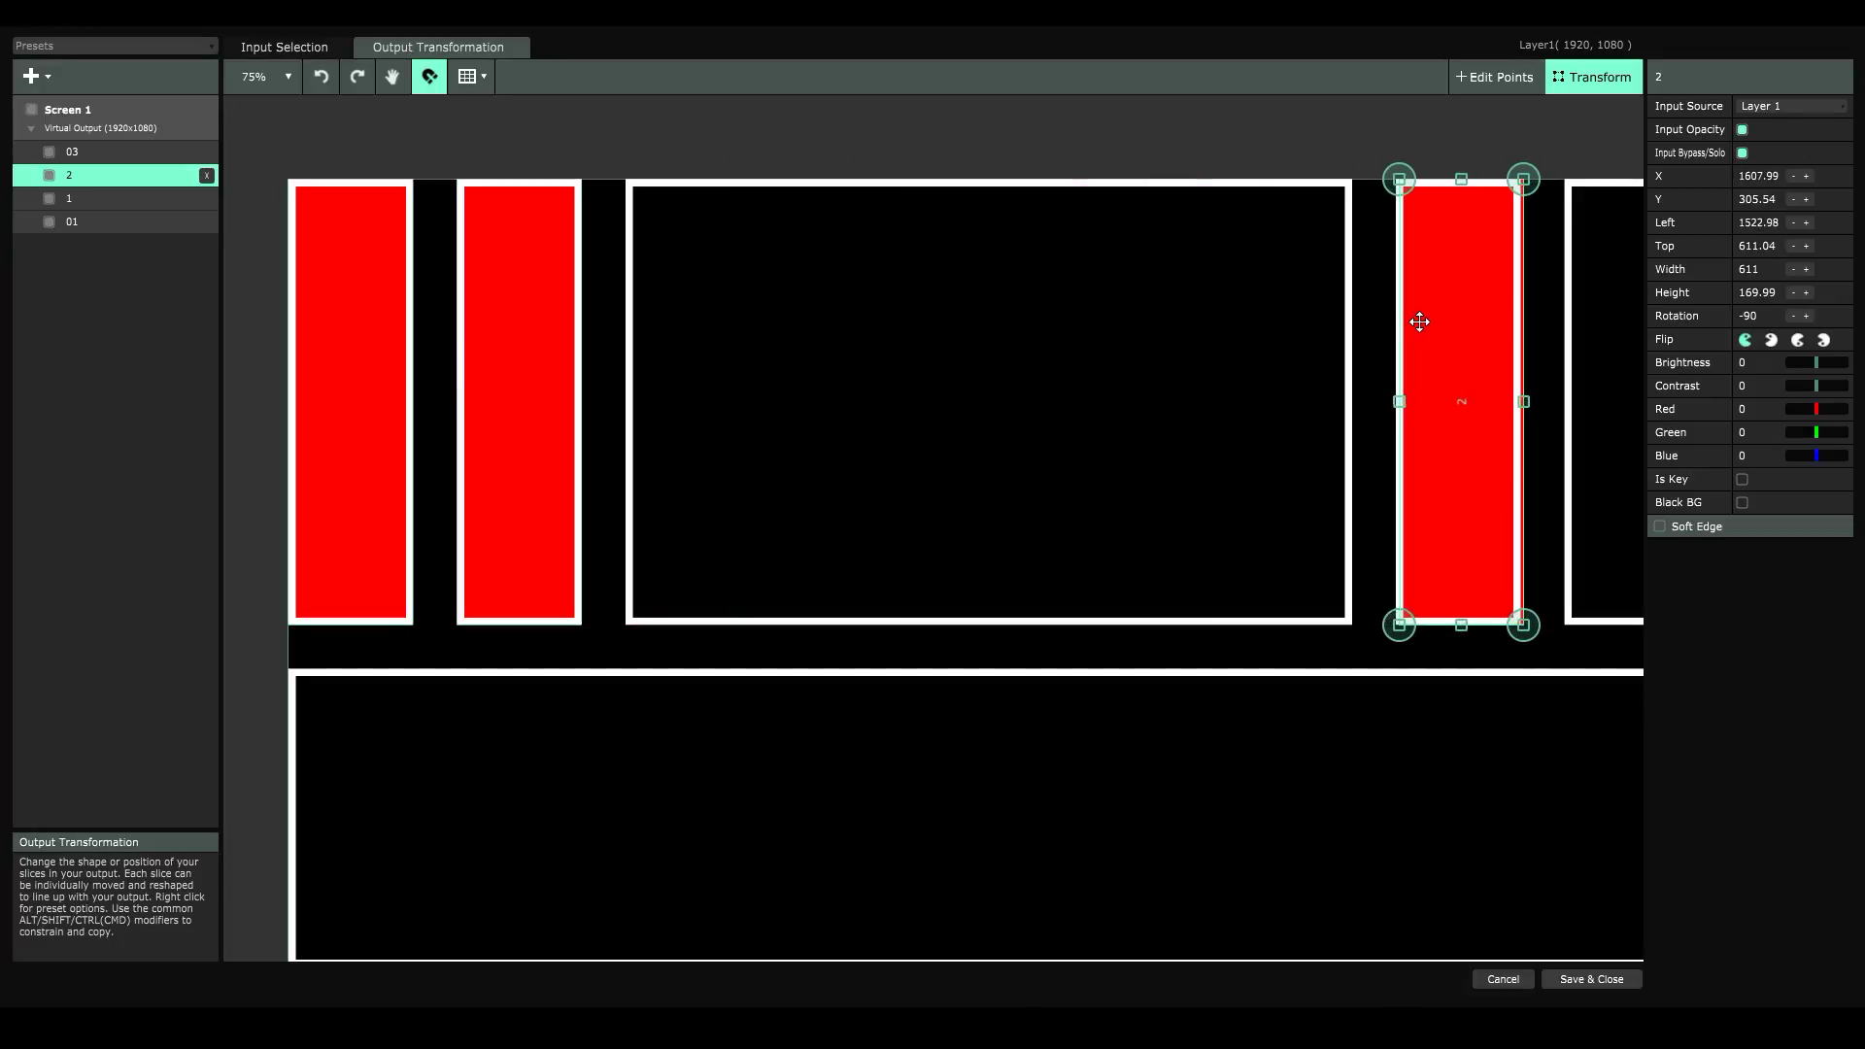
key("Left")
key("Left")
key("Left")
key("Left")
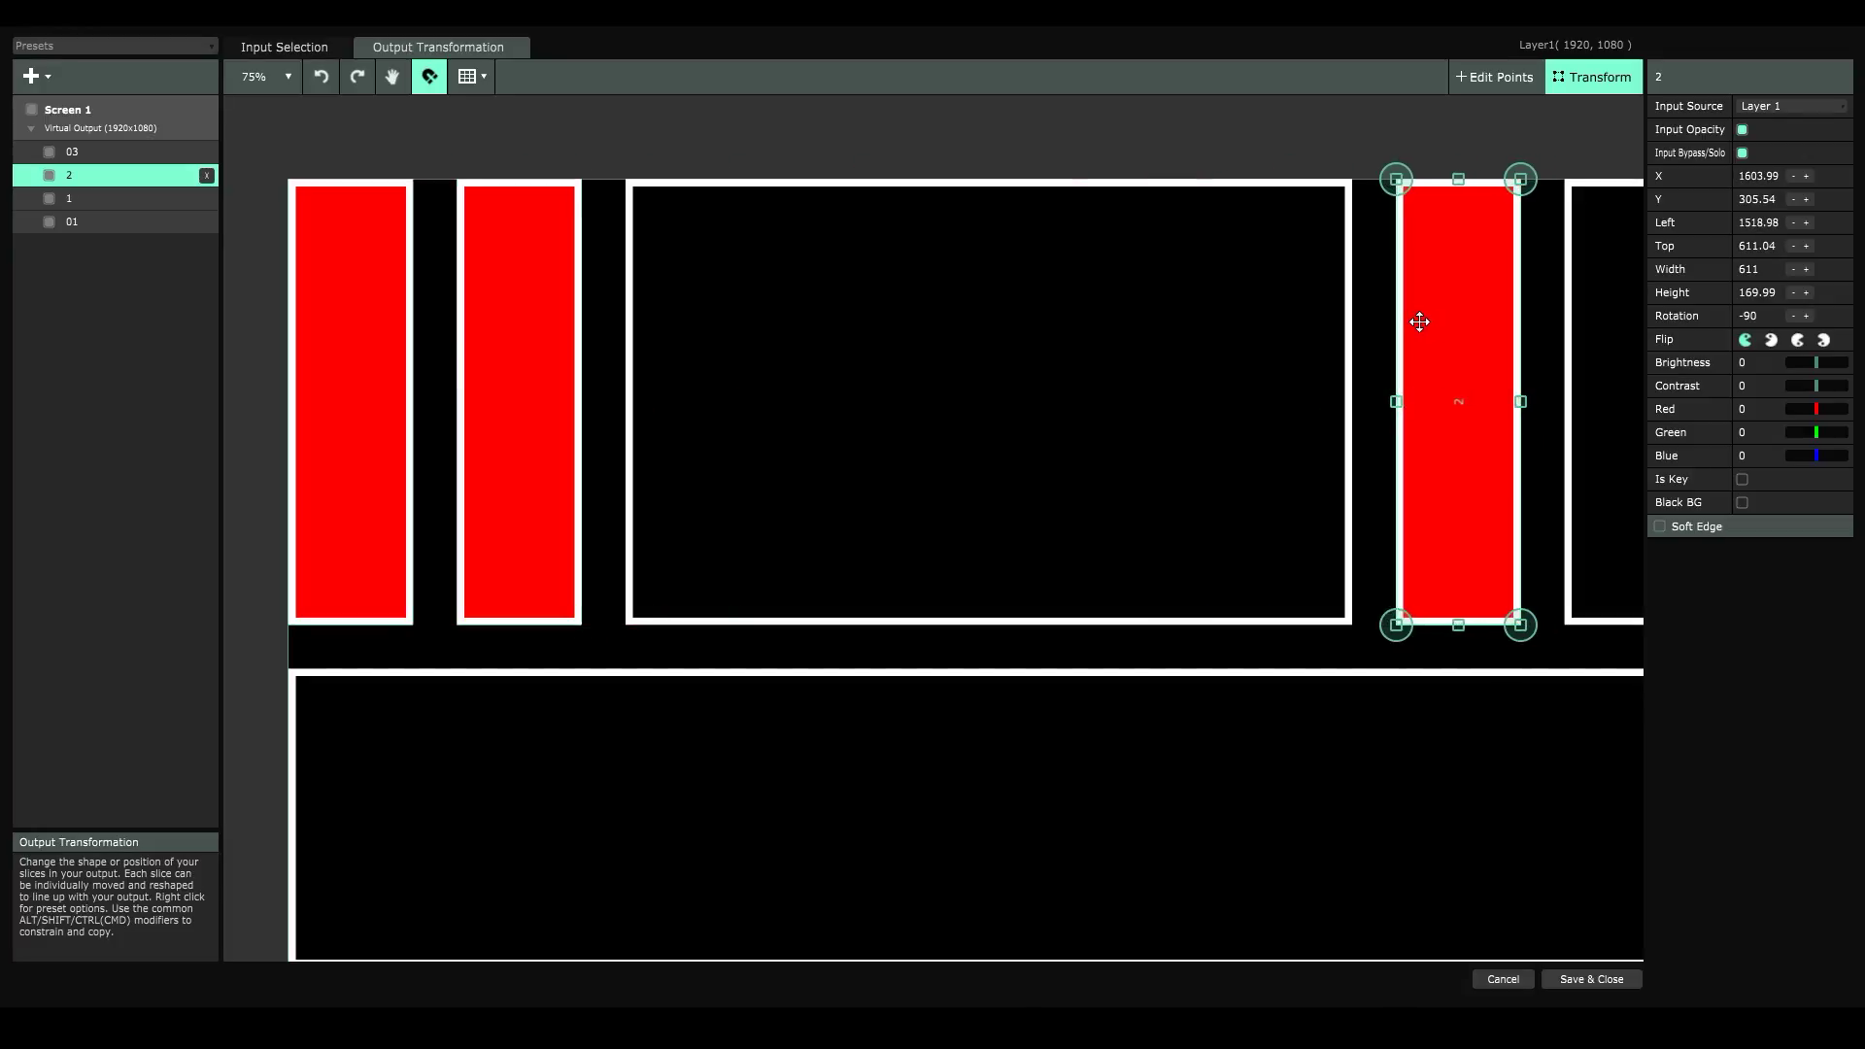
left_click_drag(1420, 321, 1341, 346)
key("space")
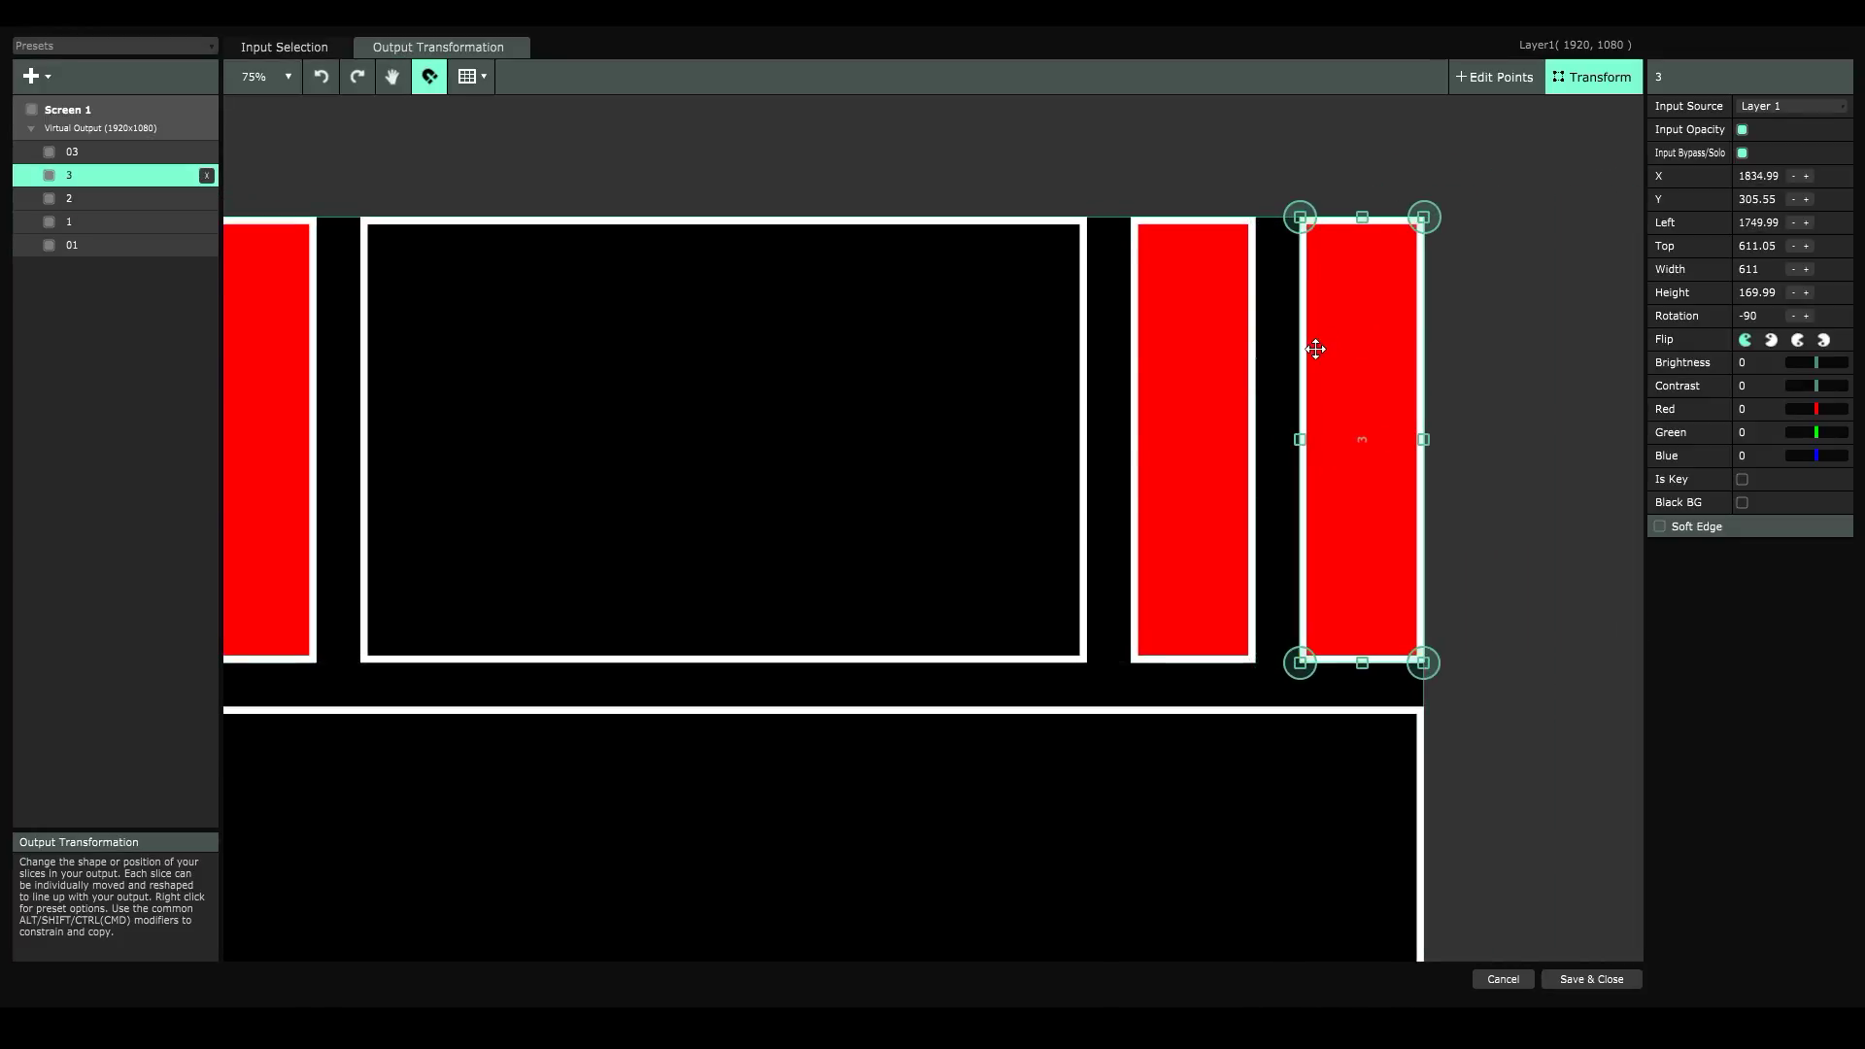
left_click_drag(1091, 424, 1203, 379)
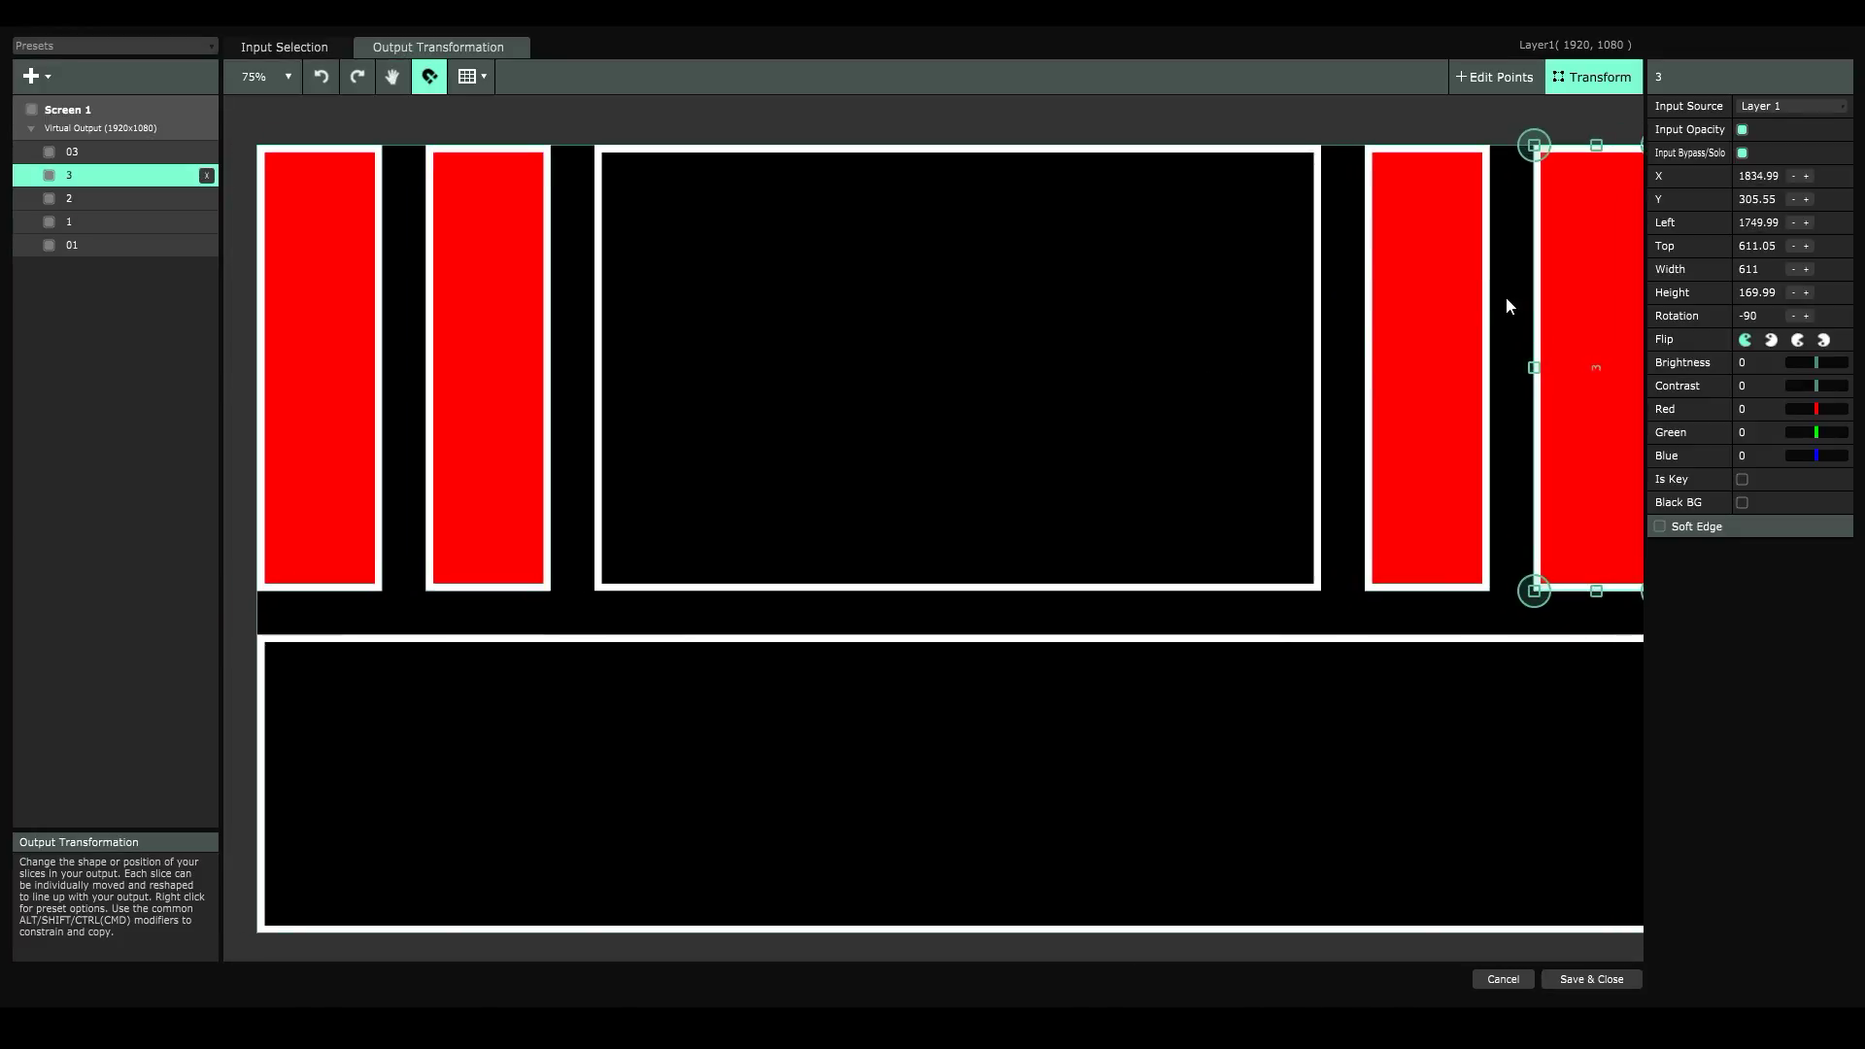
key("space")
left_click_drag(1371, 355, 1350, 358)
- Rotate and stretch a fourth copy across the full-width bottom area, then save and close the mapping
left_click_drag(1537, 282, 921, 400)
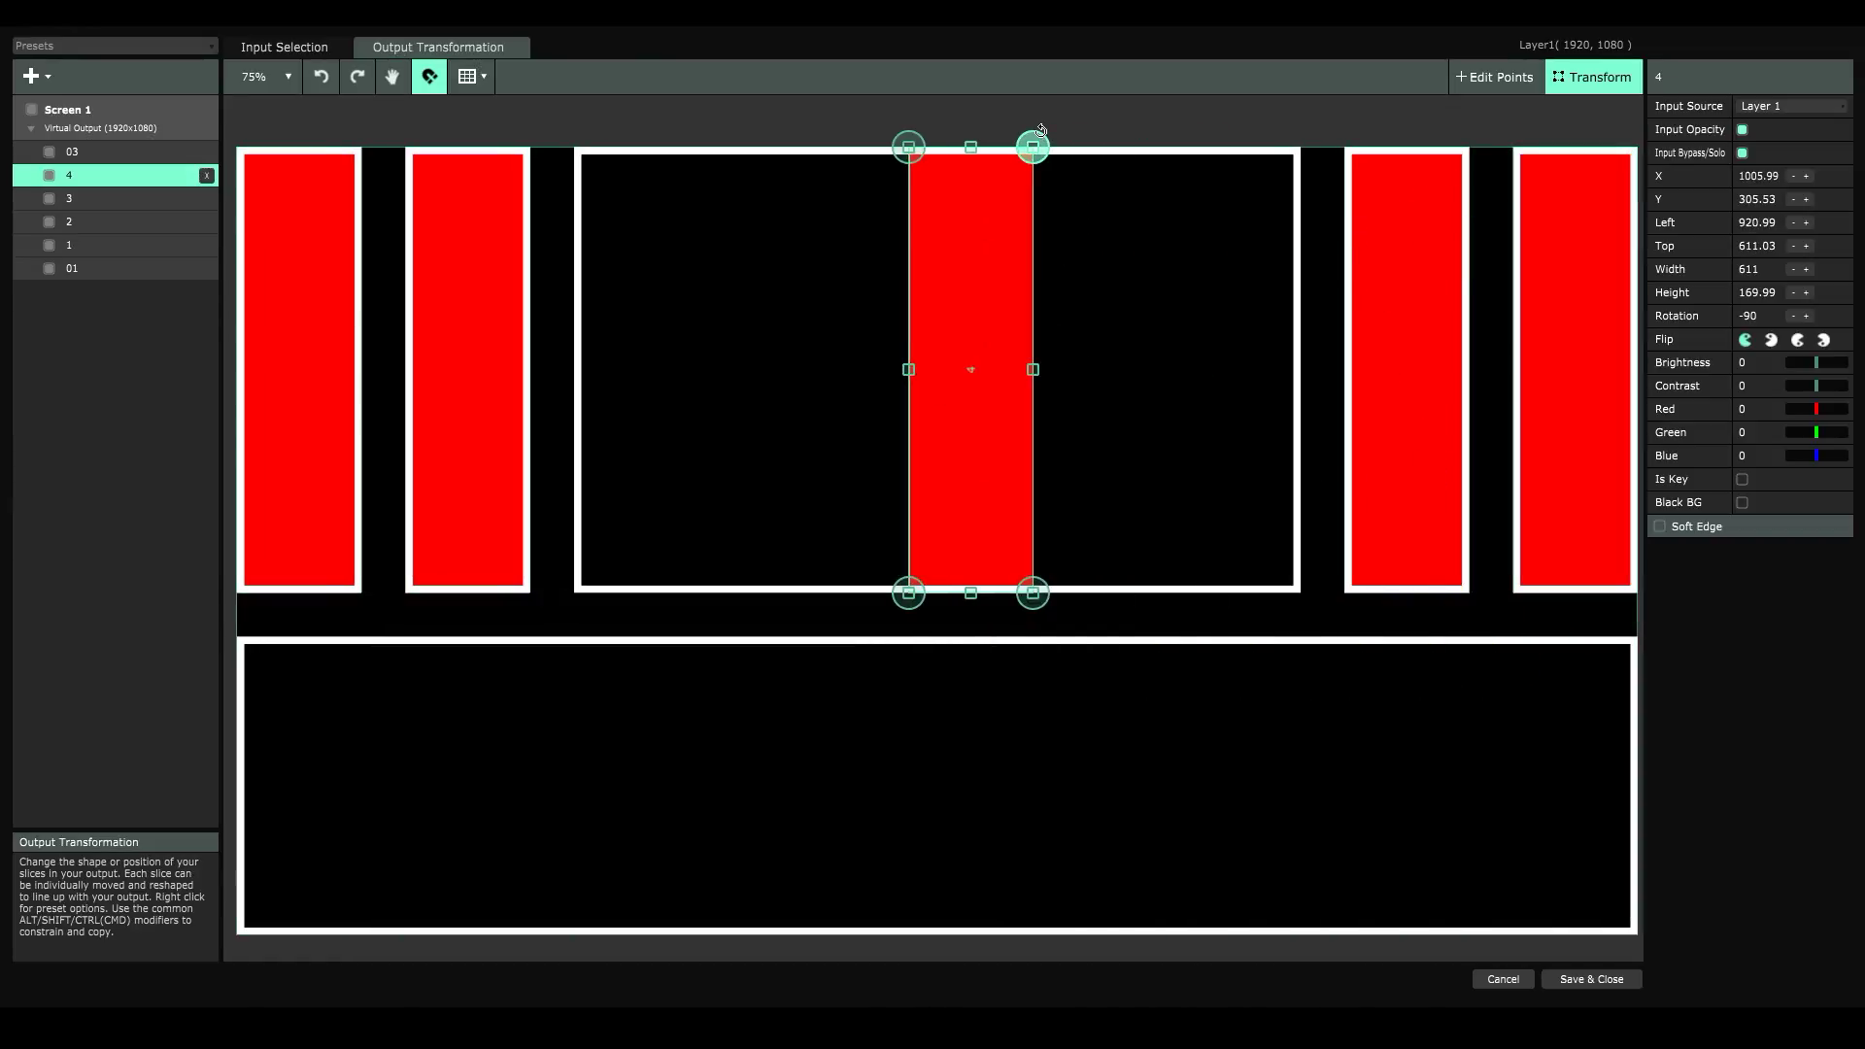
left_click_drag(1065, 158, 1164, 479)
left_click_drag(1015, 369, 505, 841)
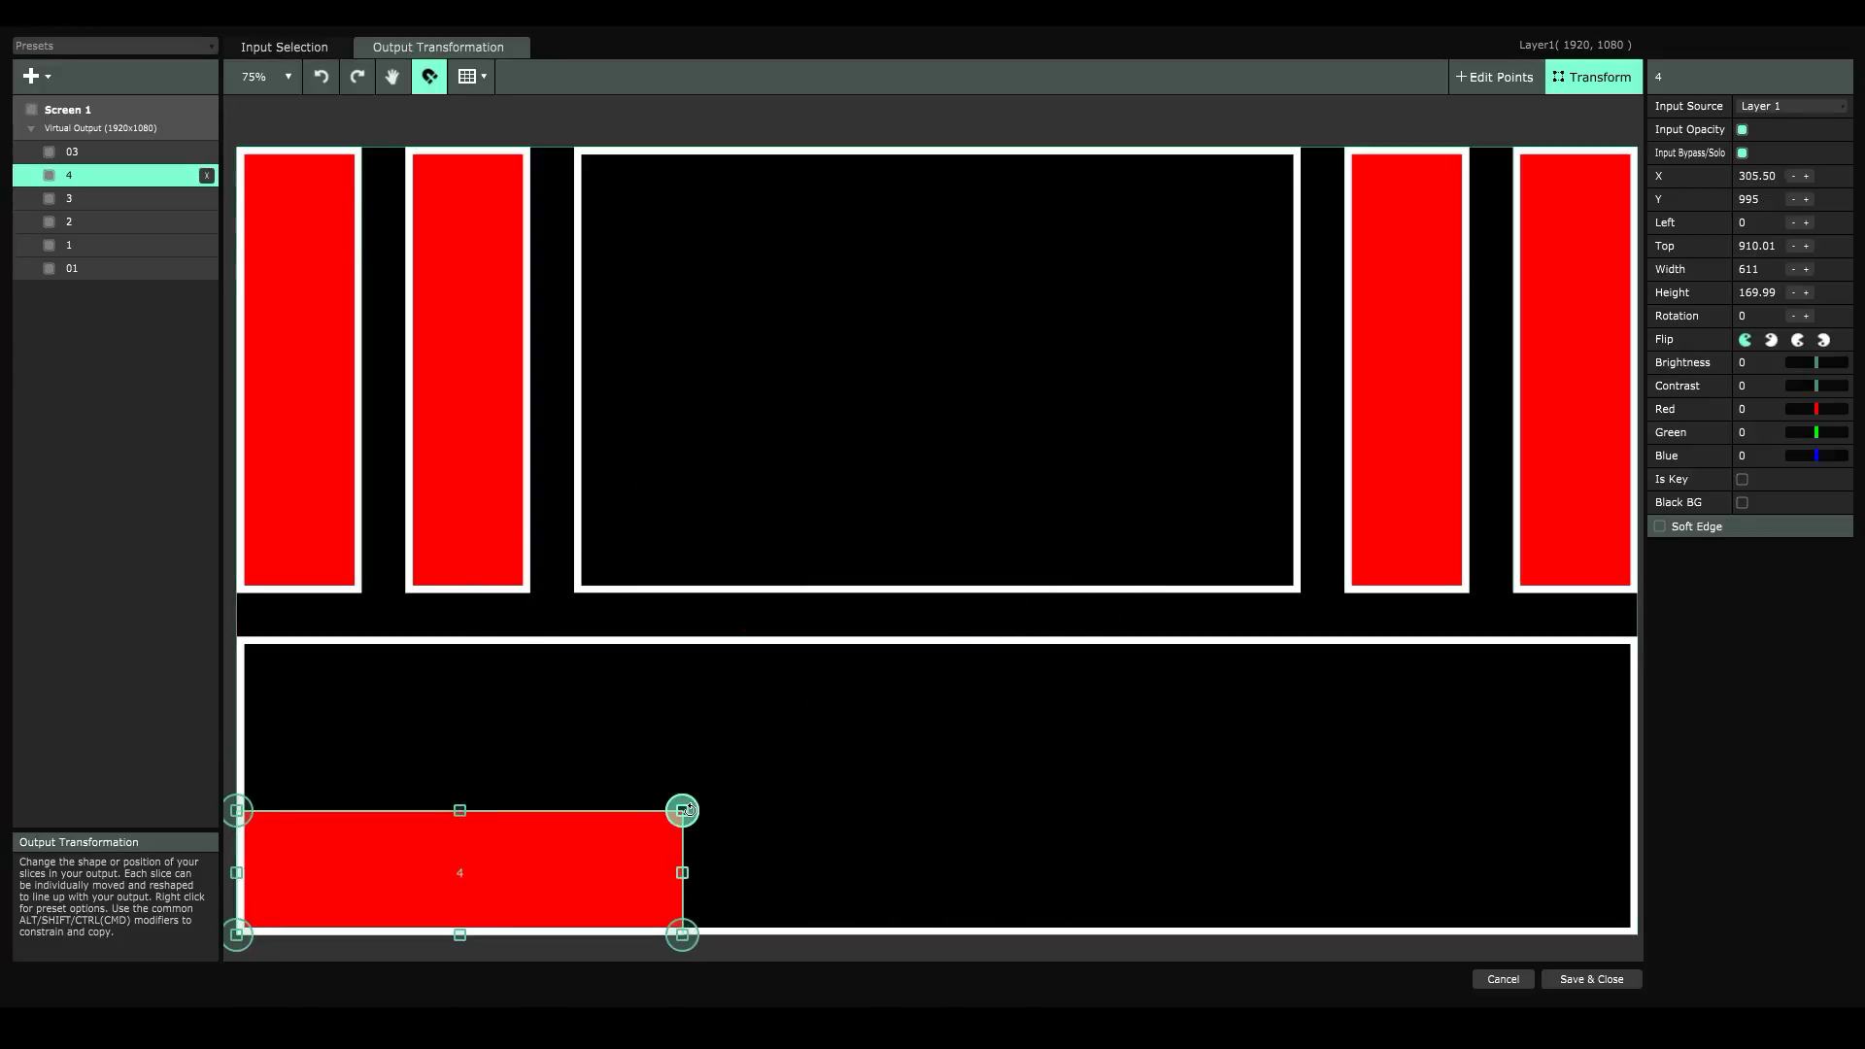
left_click_drag(690, 810, 1425, 658)
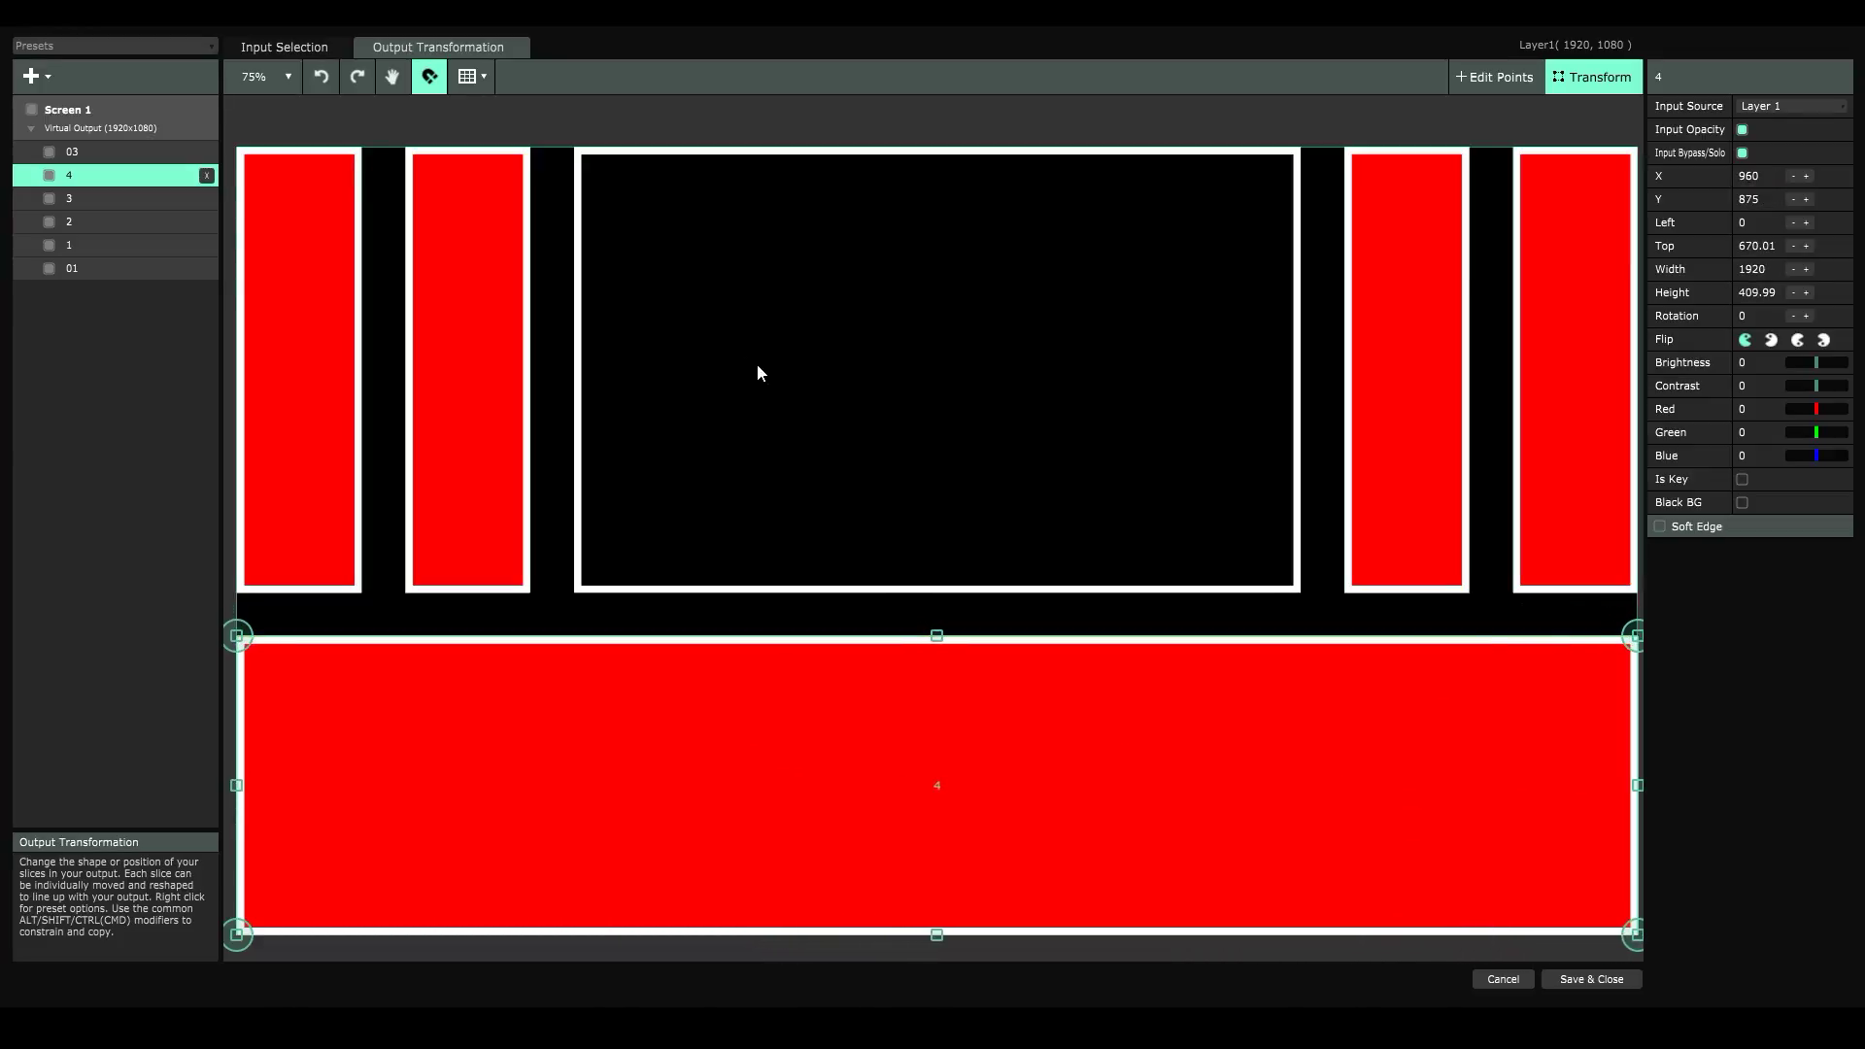
left_click(1594, 980)
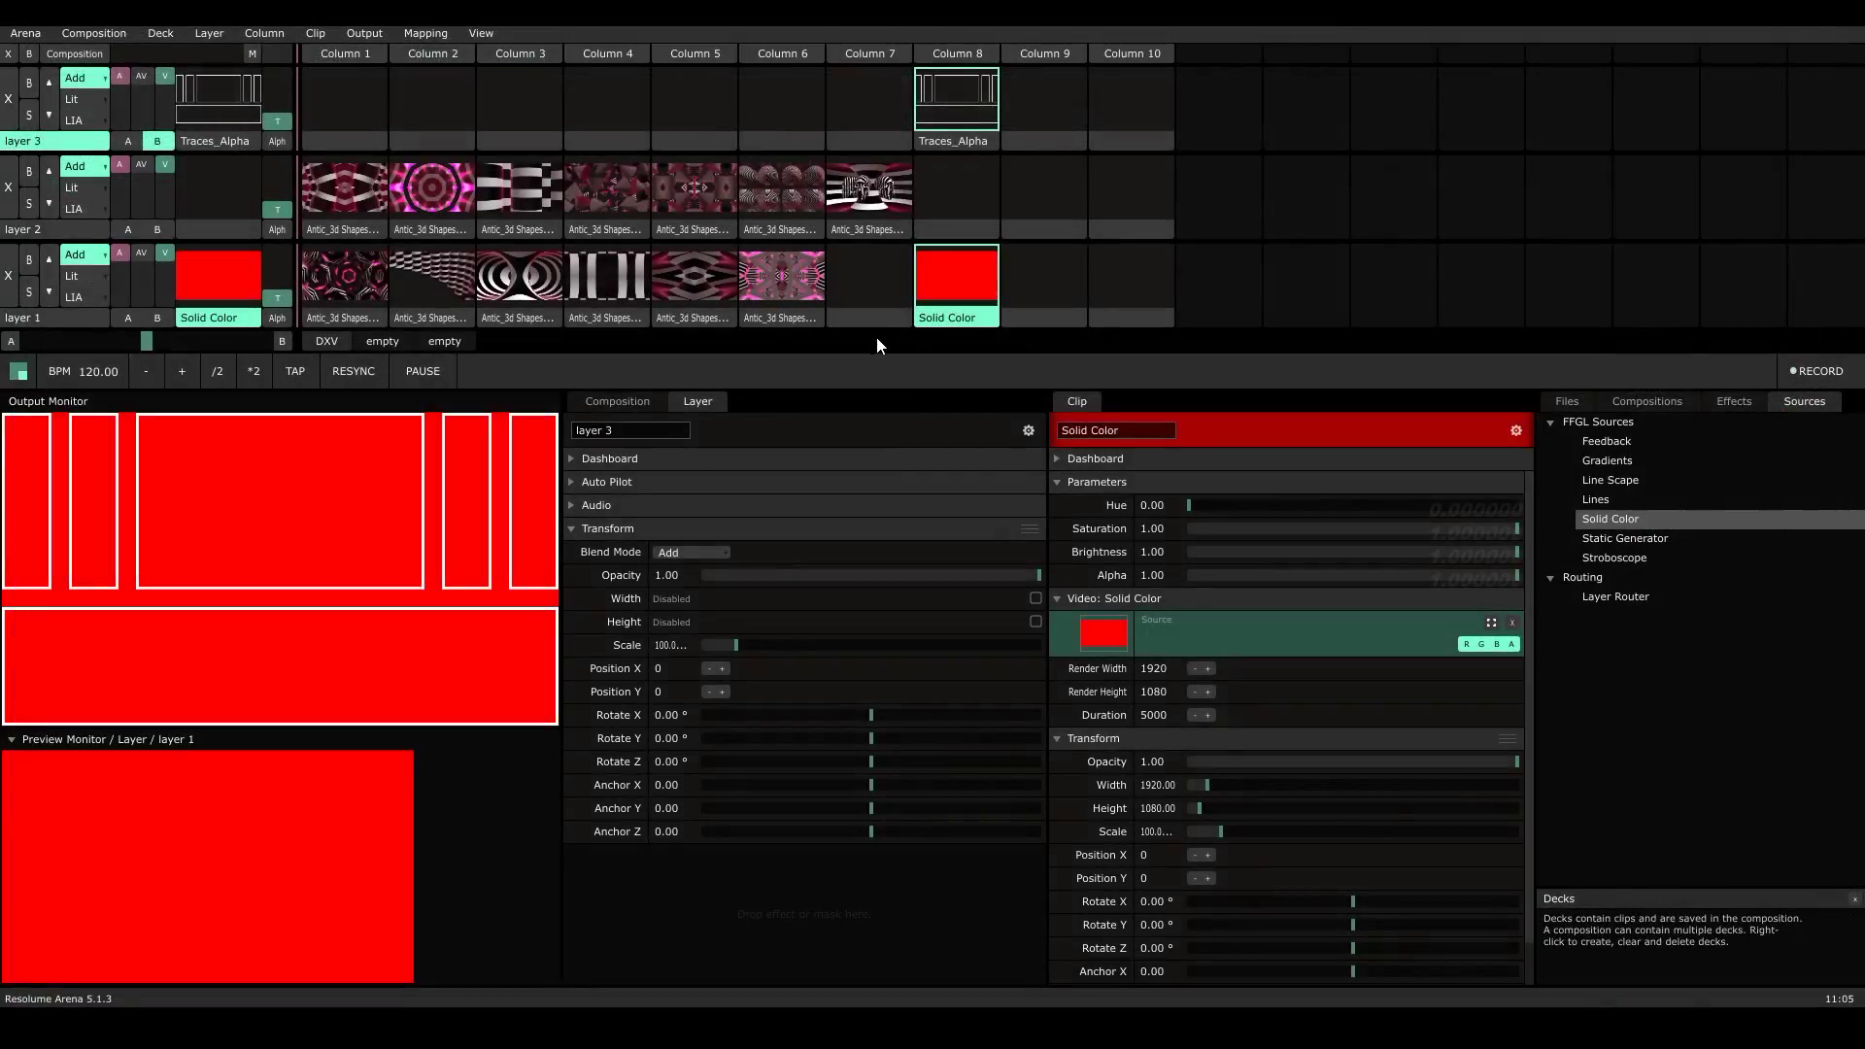
- Play the Antic_3d Shapes_10_1 clip on layer 1, reopen Advanced Output and select bottom slice 4
left_click(445, 290)
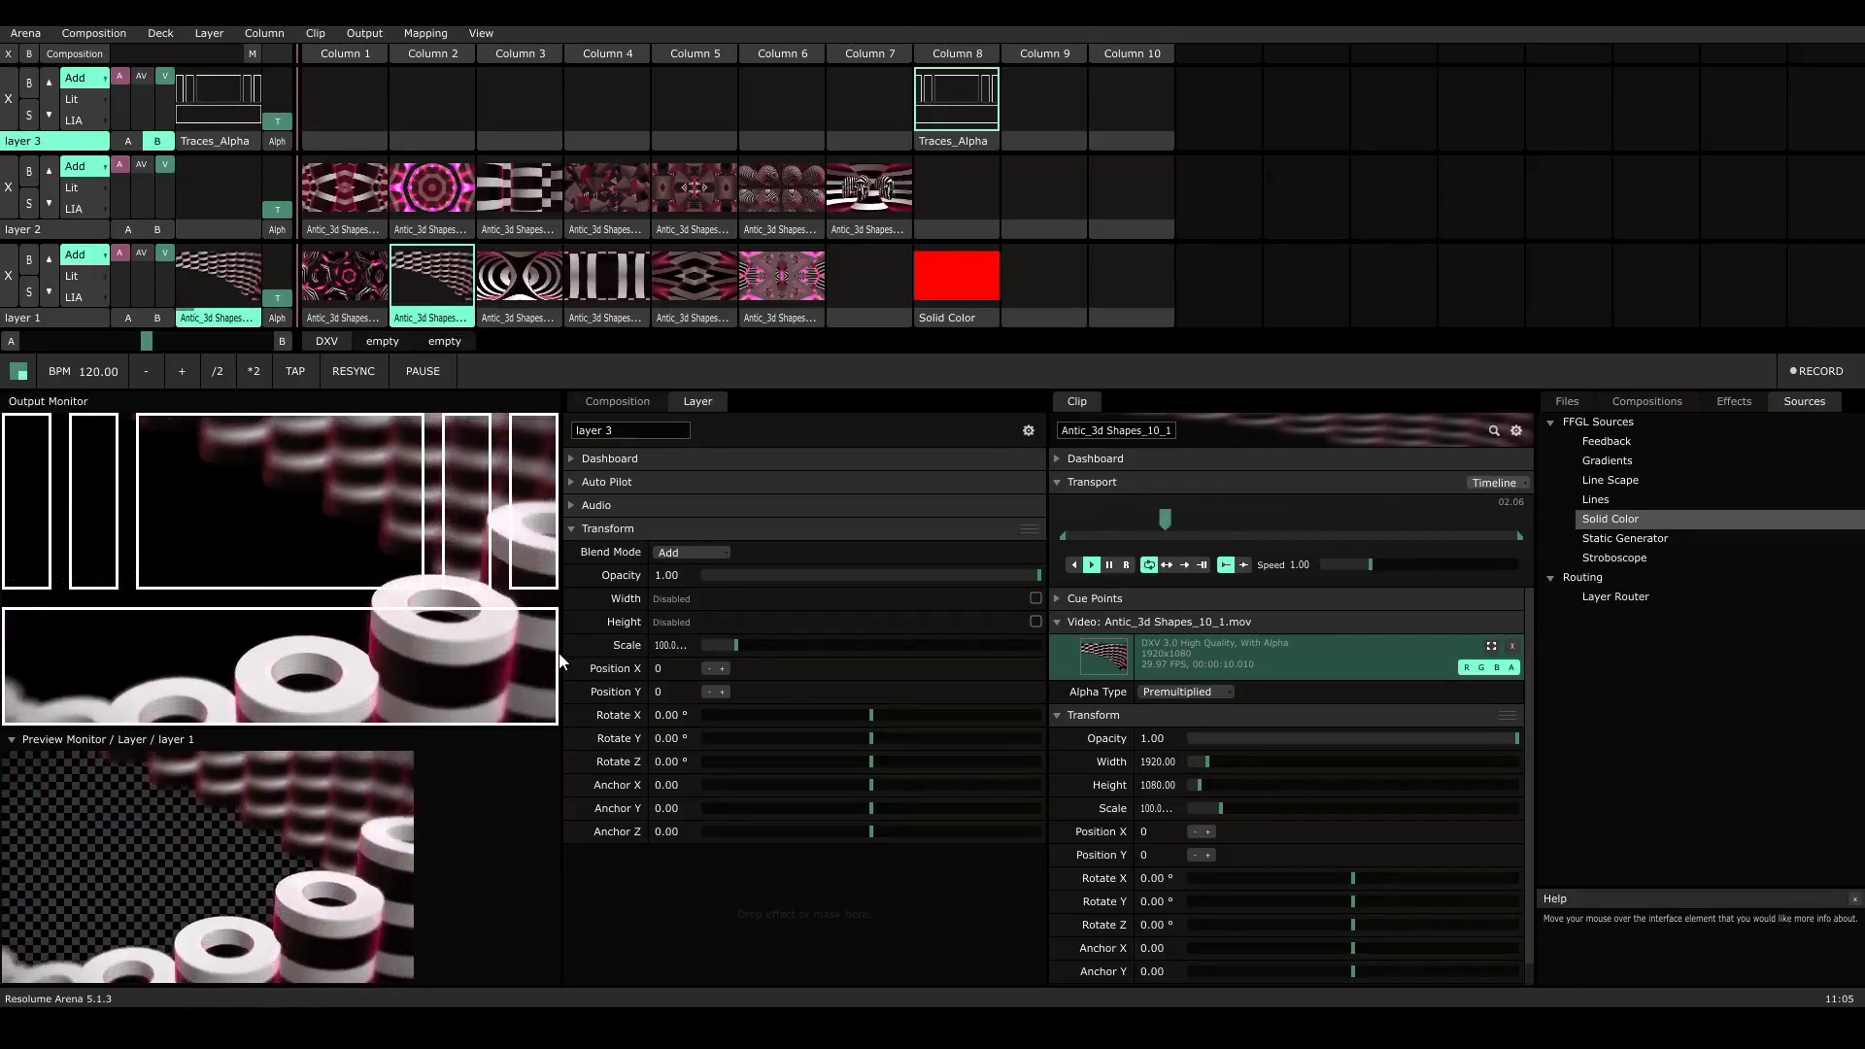
key("ctrl+shift+a")
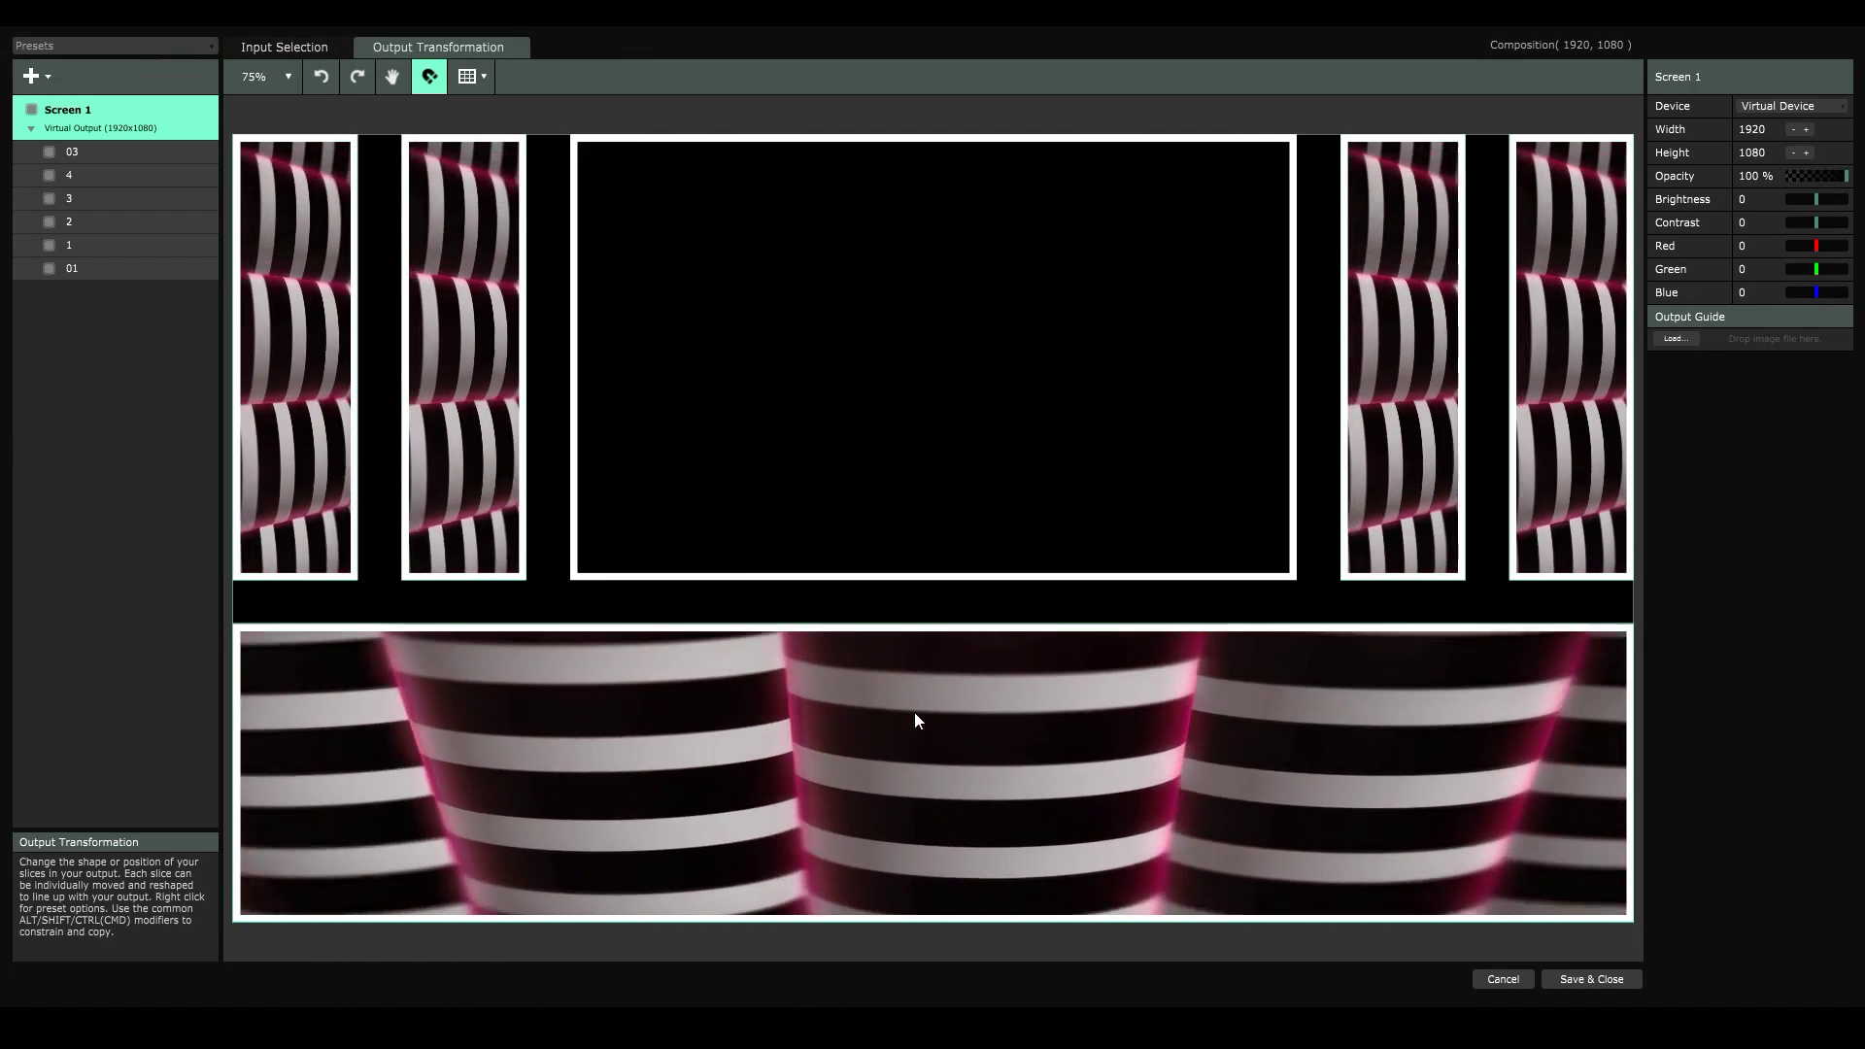
left_click(914, 713)
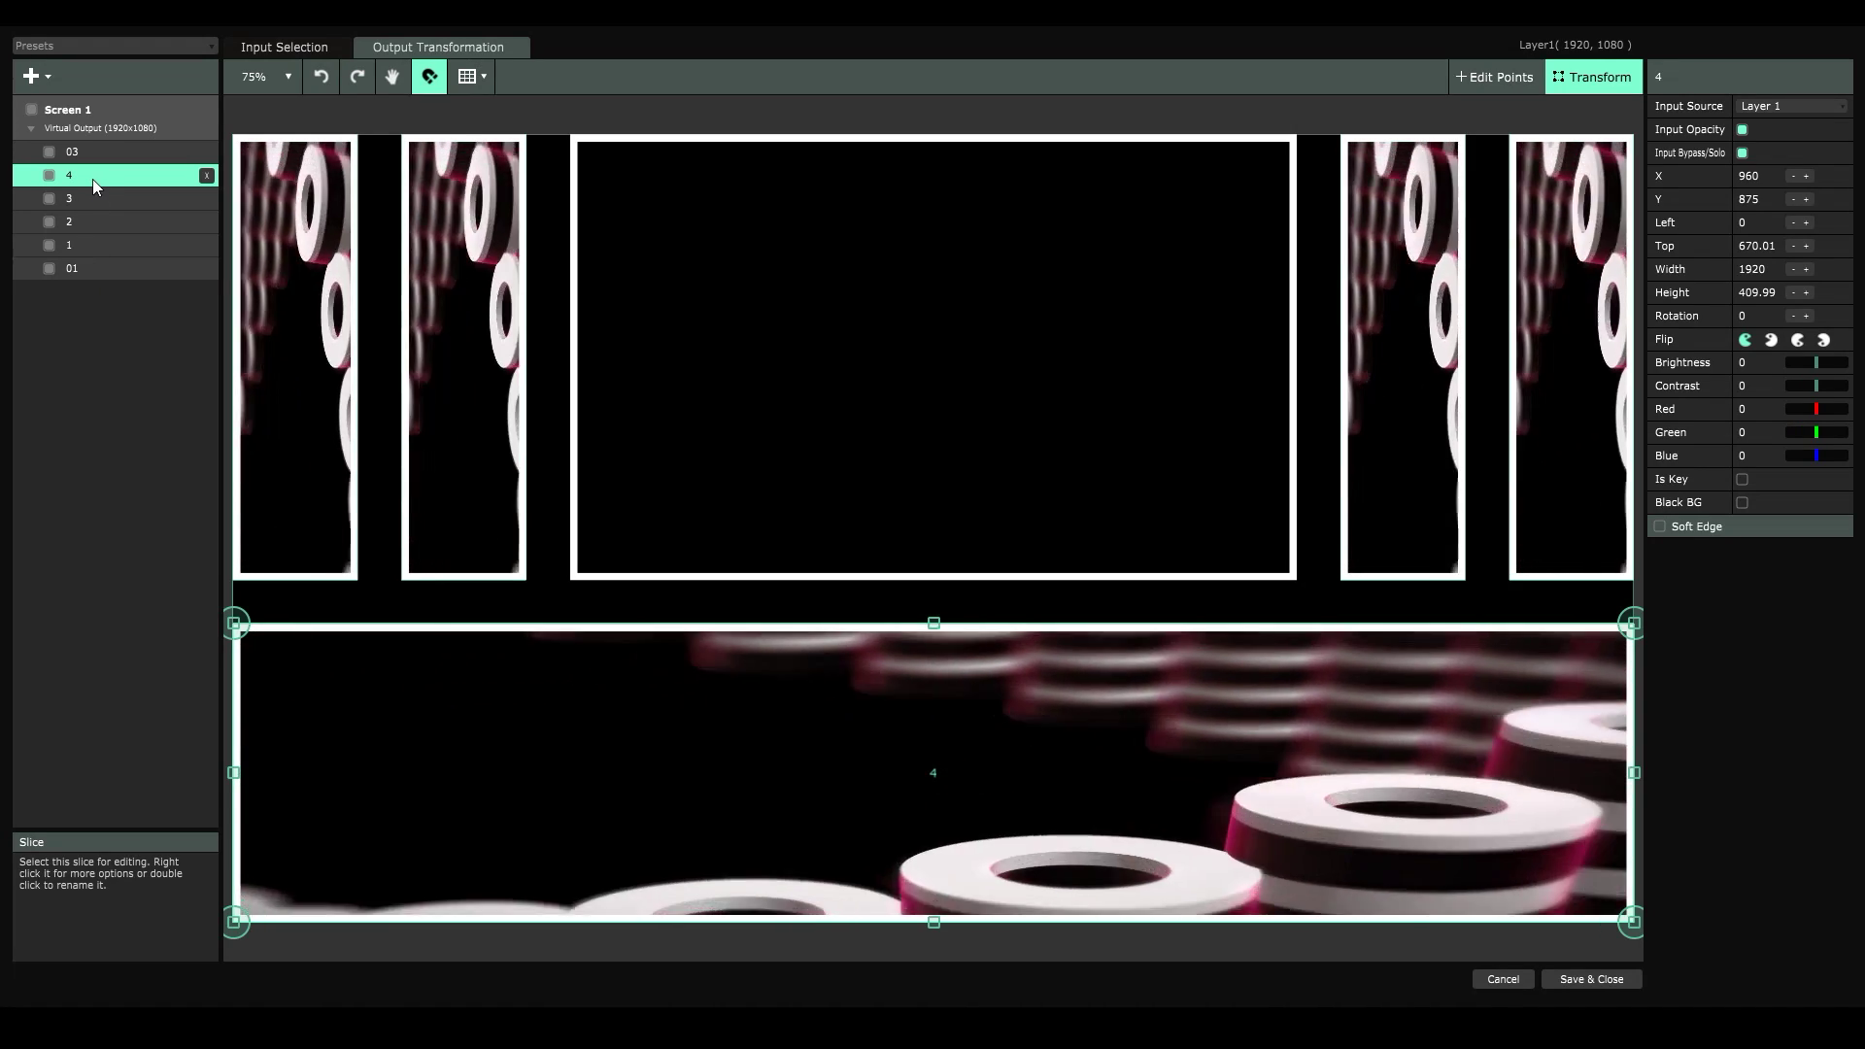
- Select all five layer-1 slices and rename them 01, giving 01 1 through 01 5, then select 01 1
left_click(92, 273, "shift")
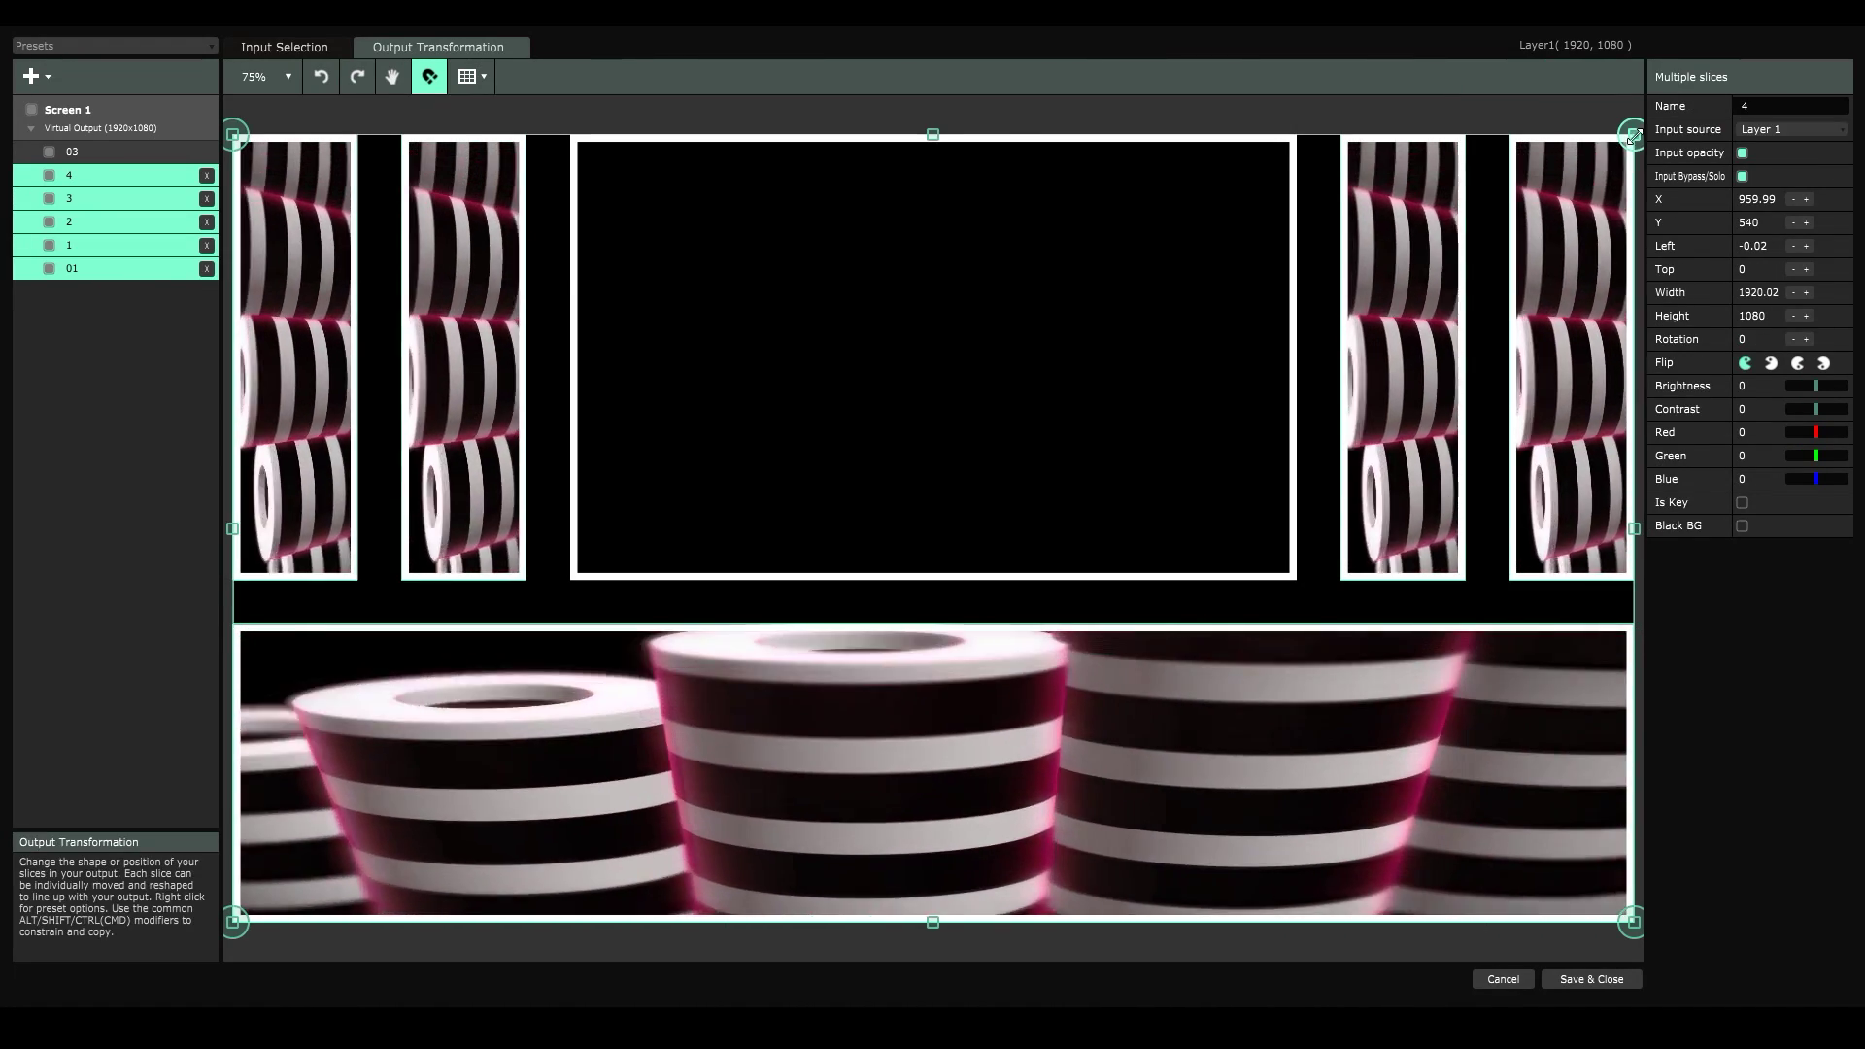
double_click(1750, 108)
type("01")
key("Return")
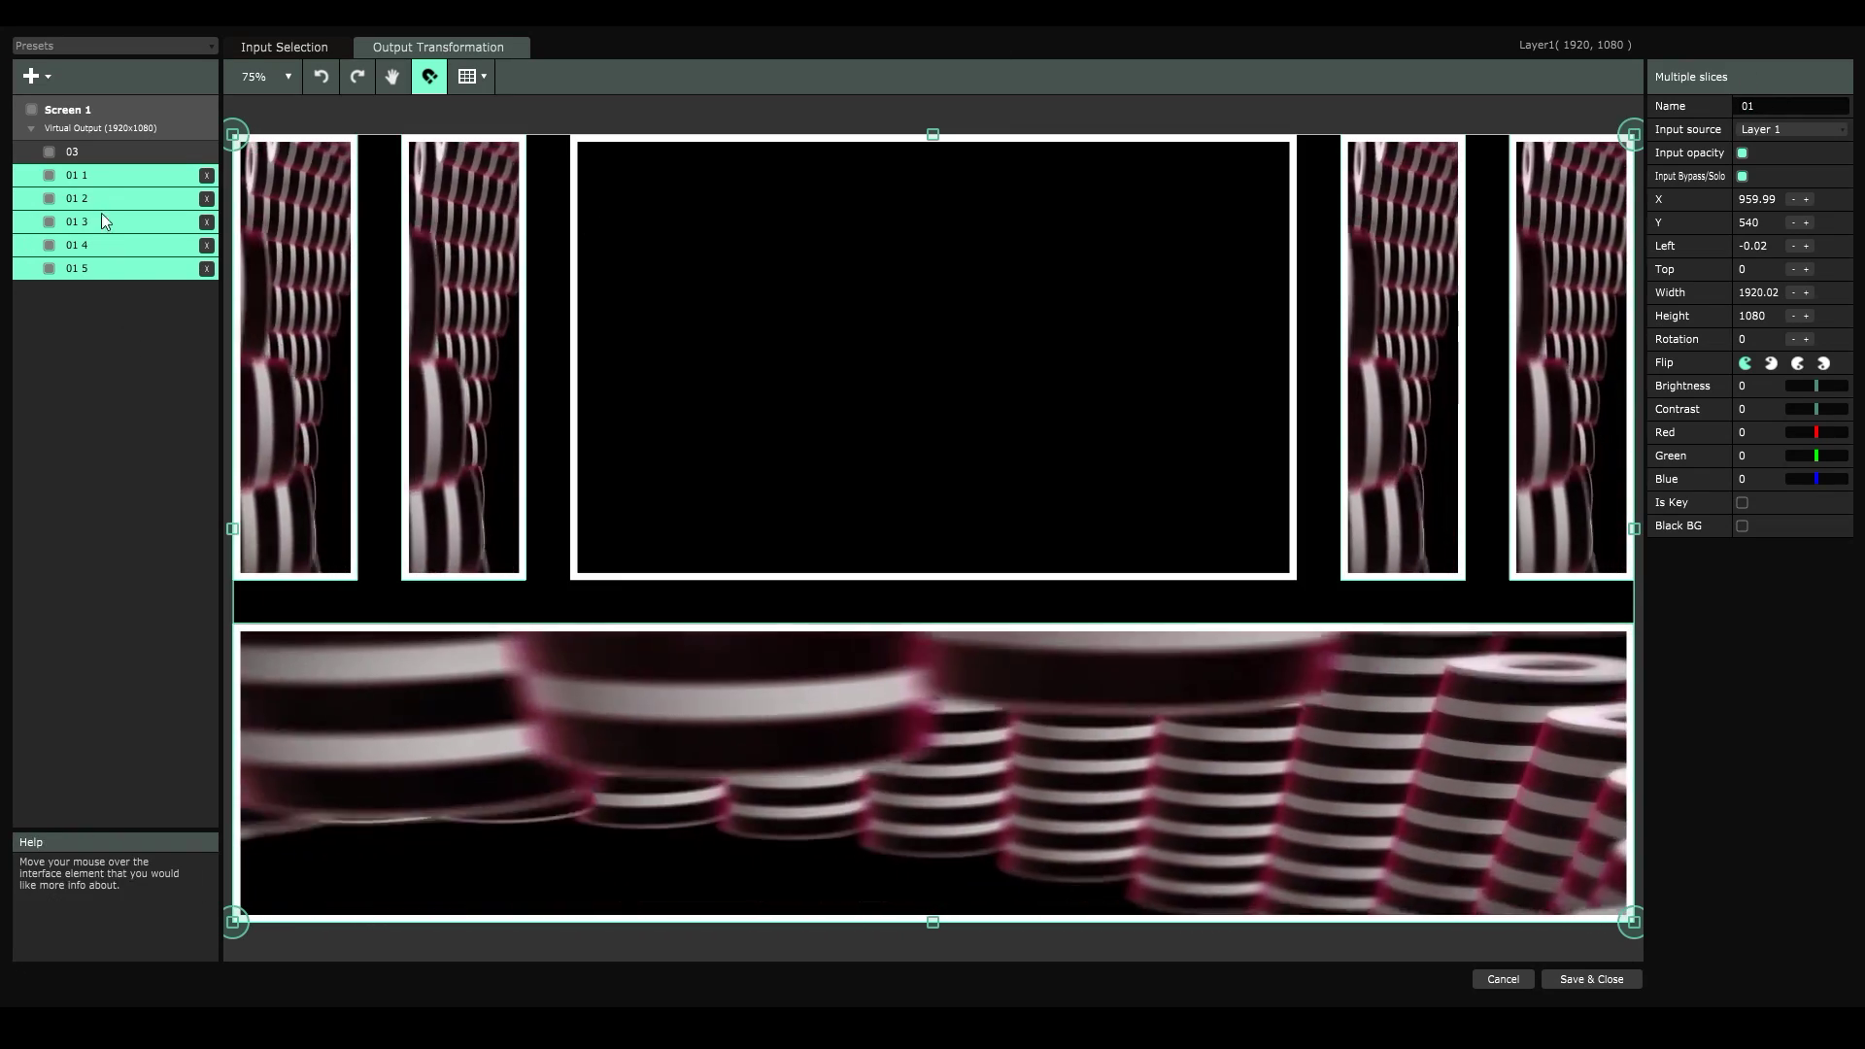
left_click(97, 175)
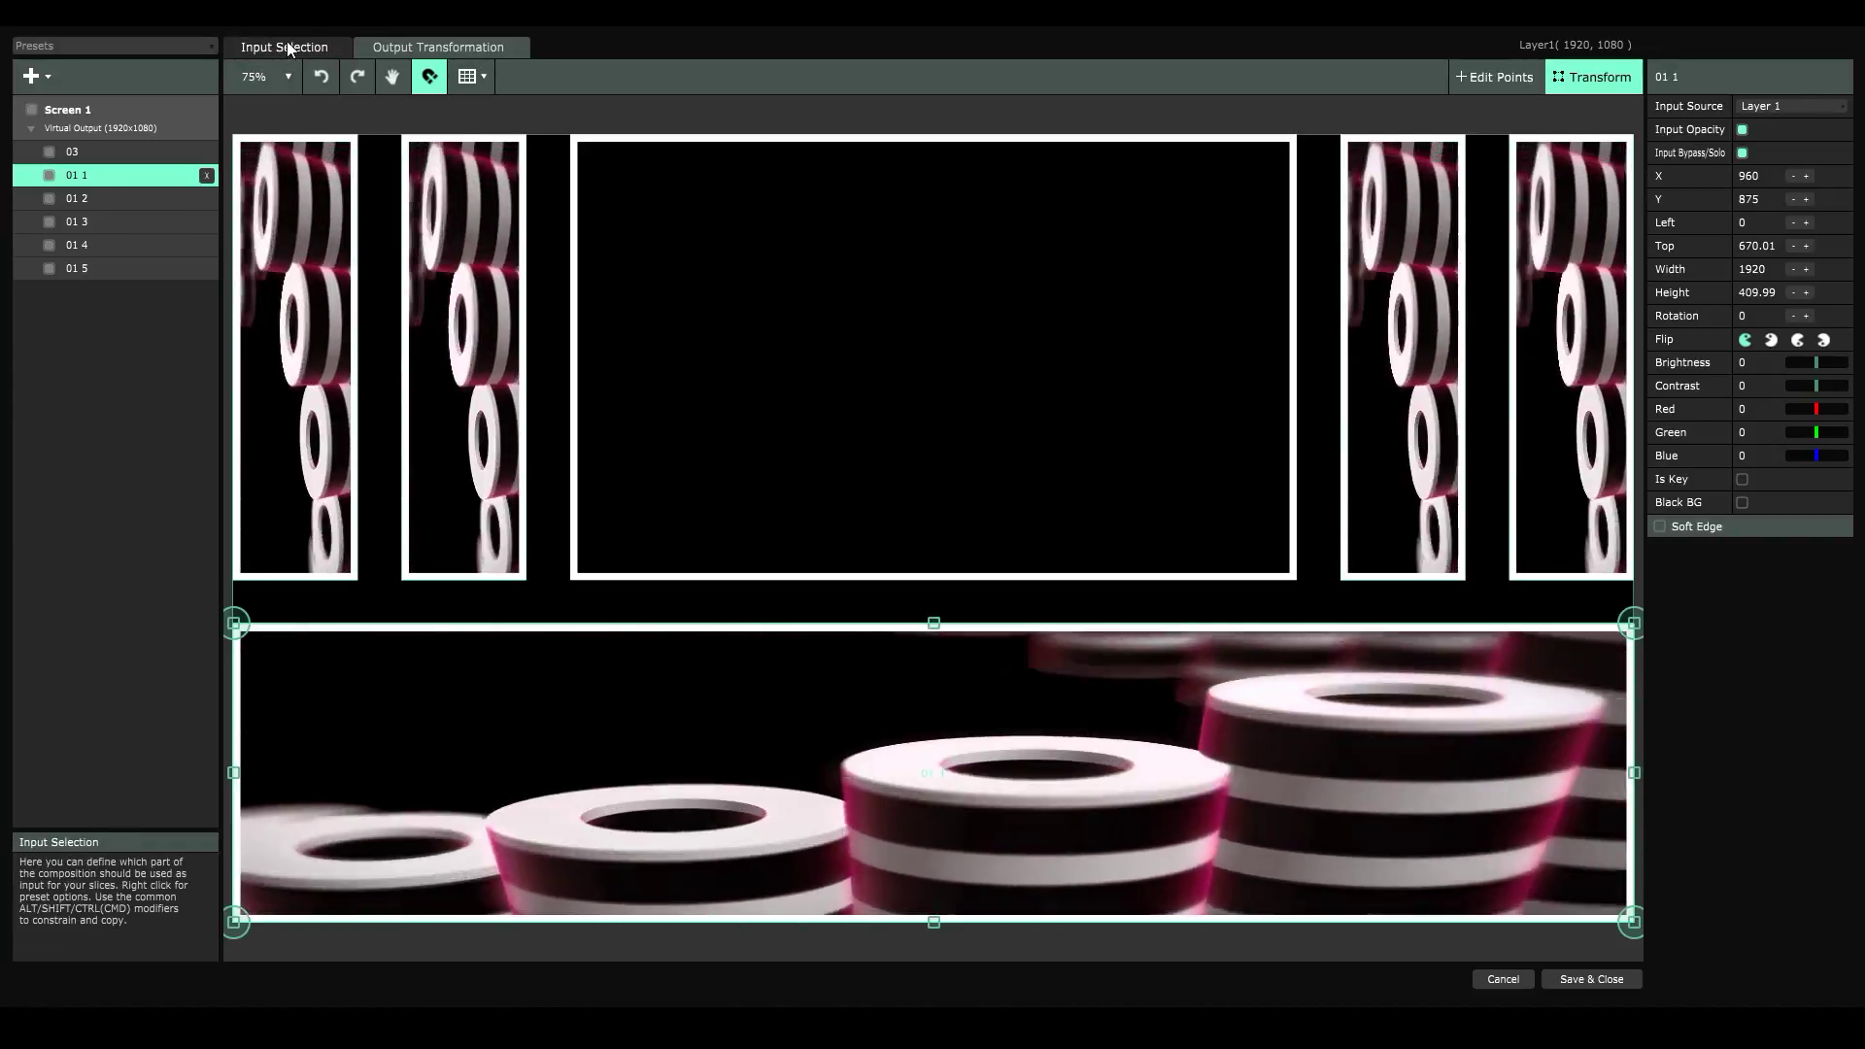
left_click(287, 40)
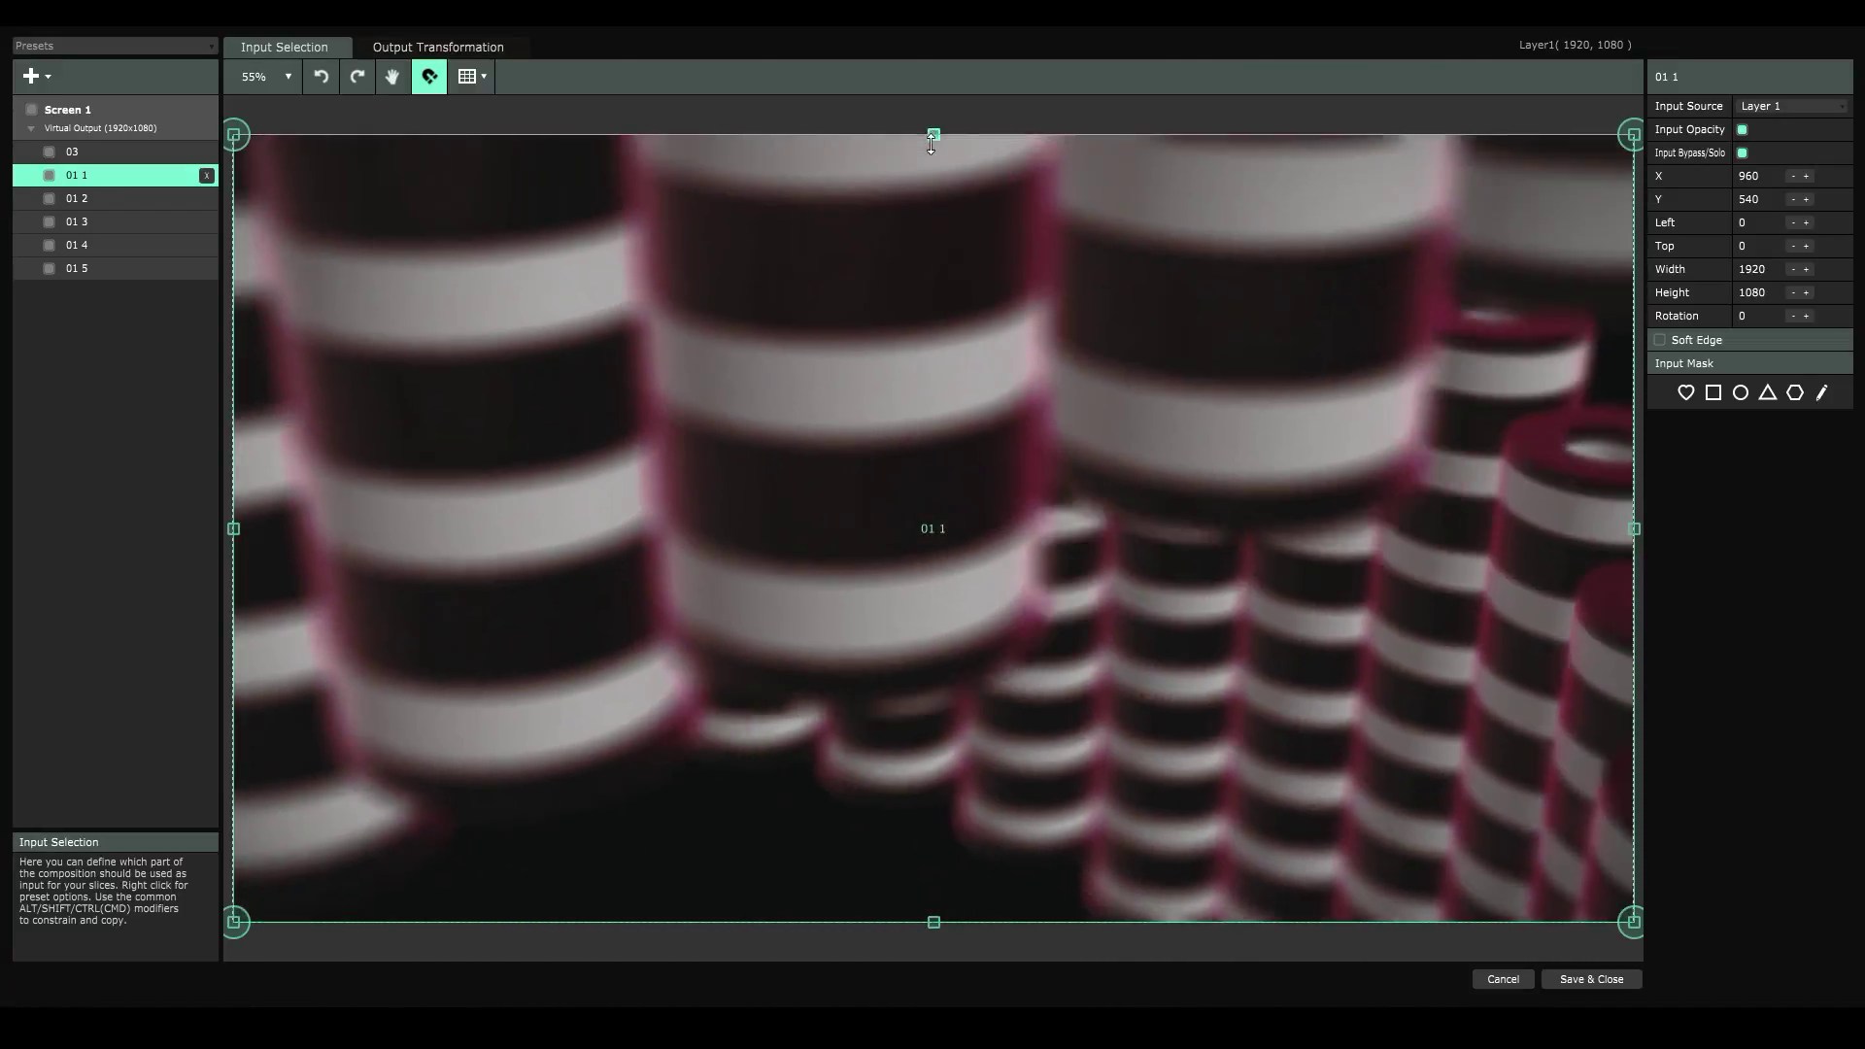
- Crop slice 01 1's input to a central band, and pillar slices 01 2–01 5 to Top 350, Height 380
left_click_drag(931, 142, 914, 333)
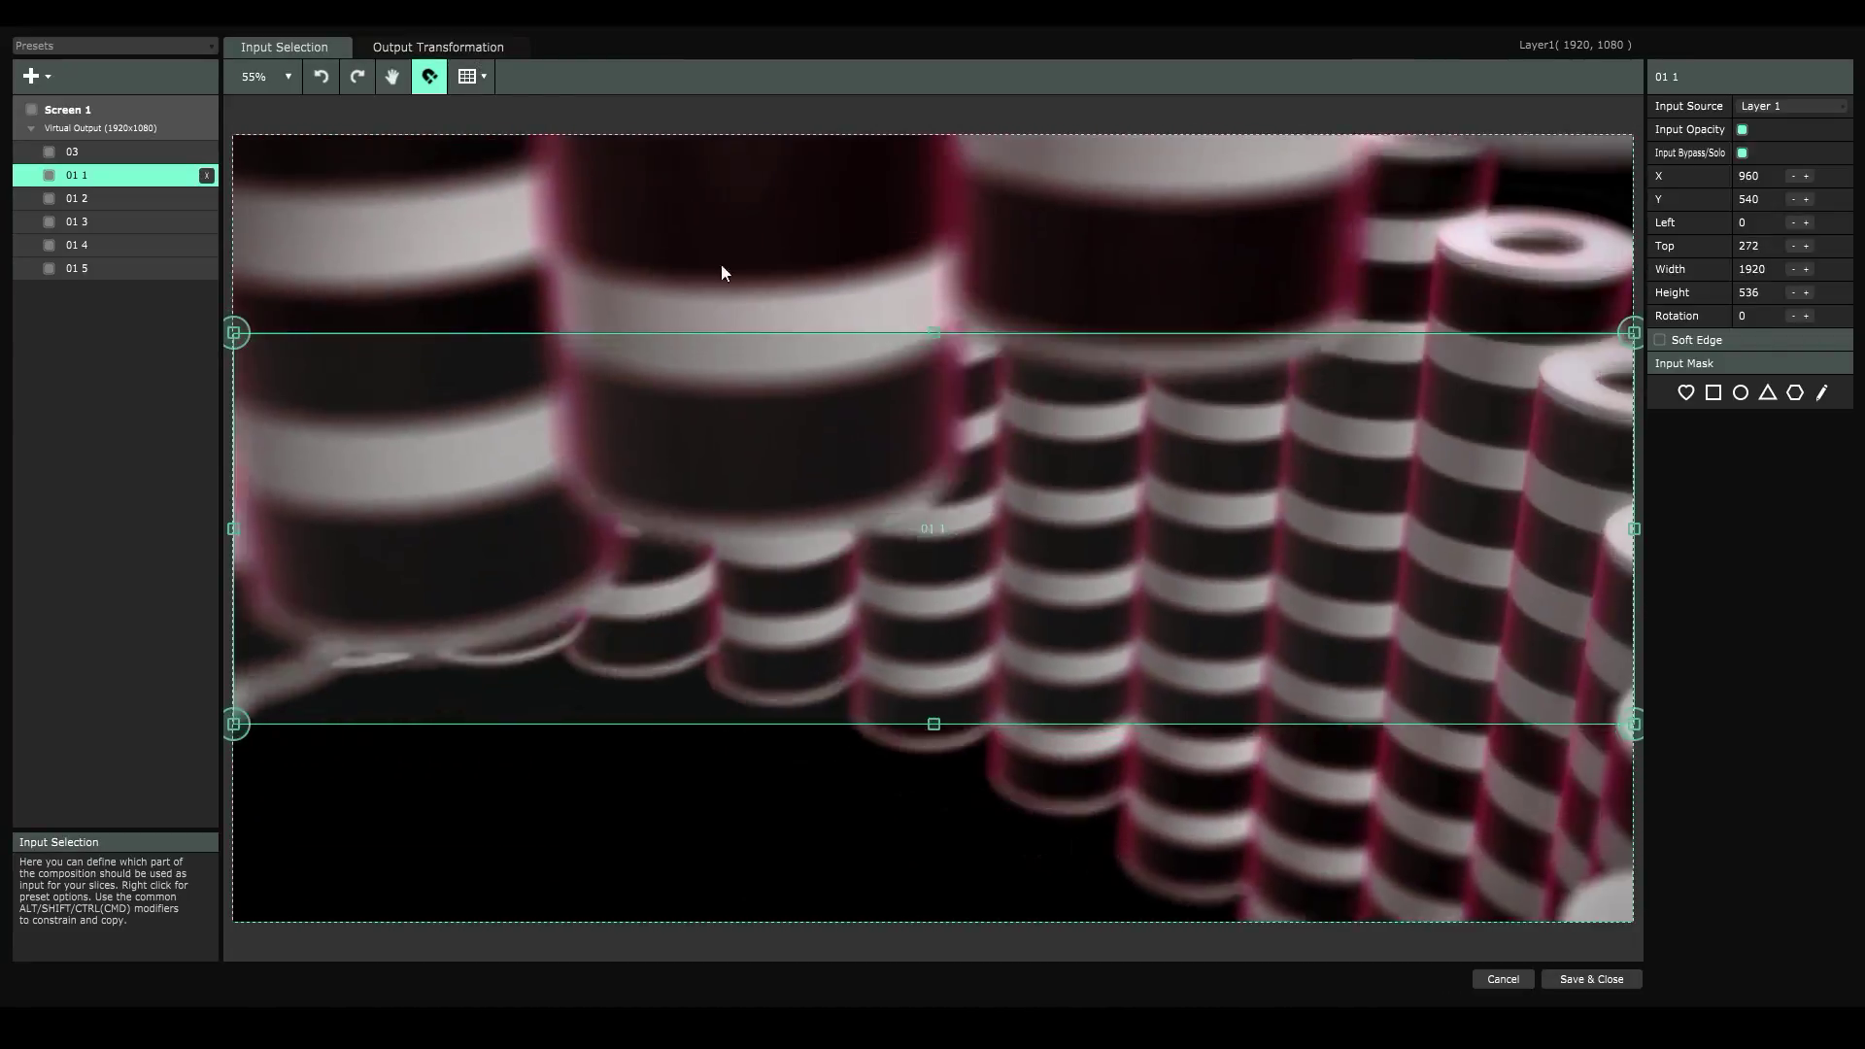
left_click(408, 46)
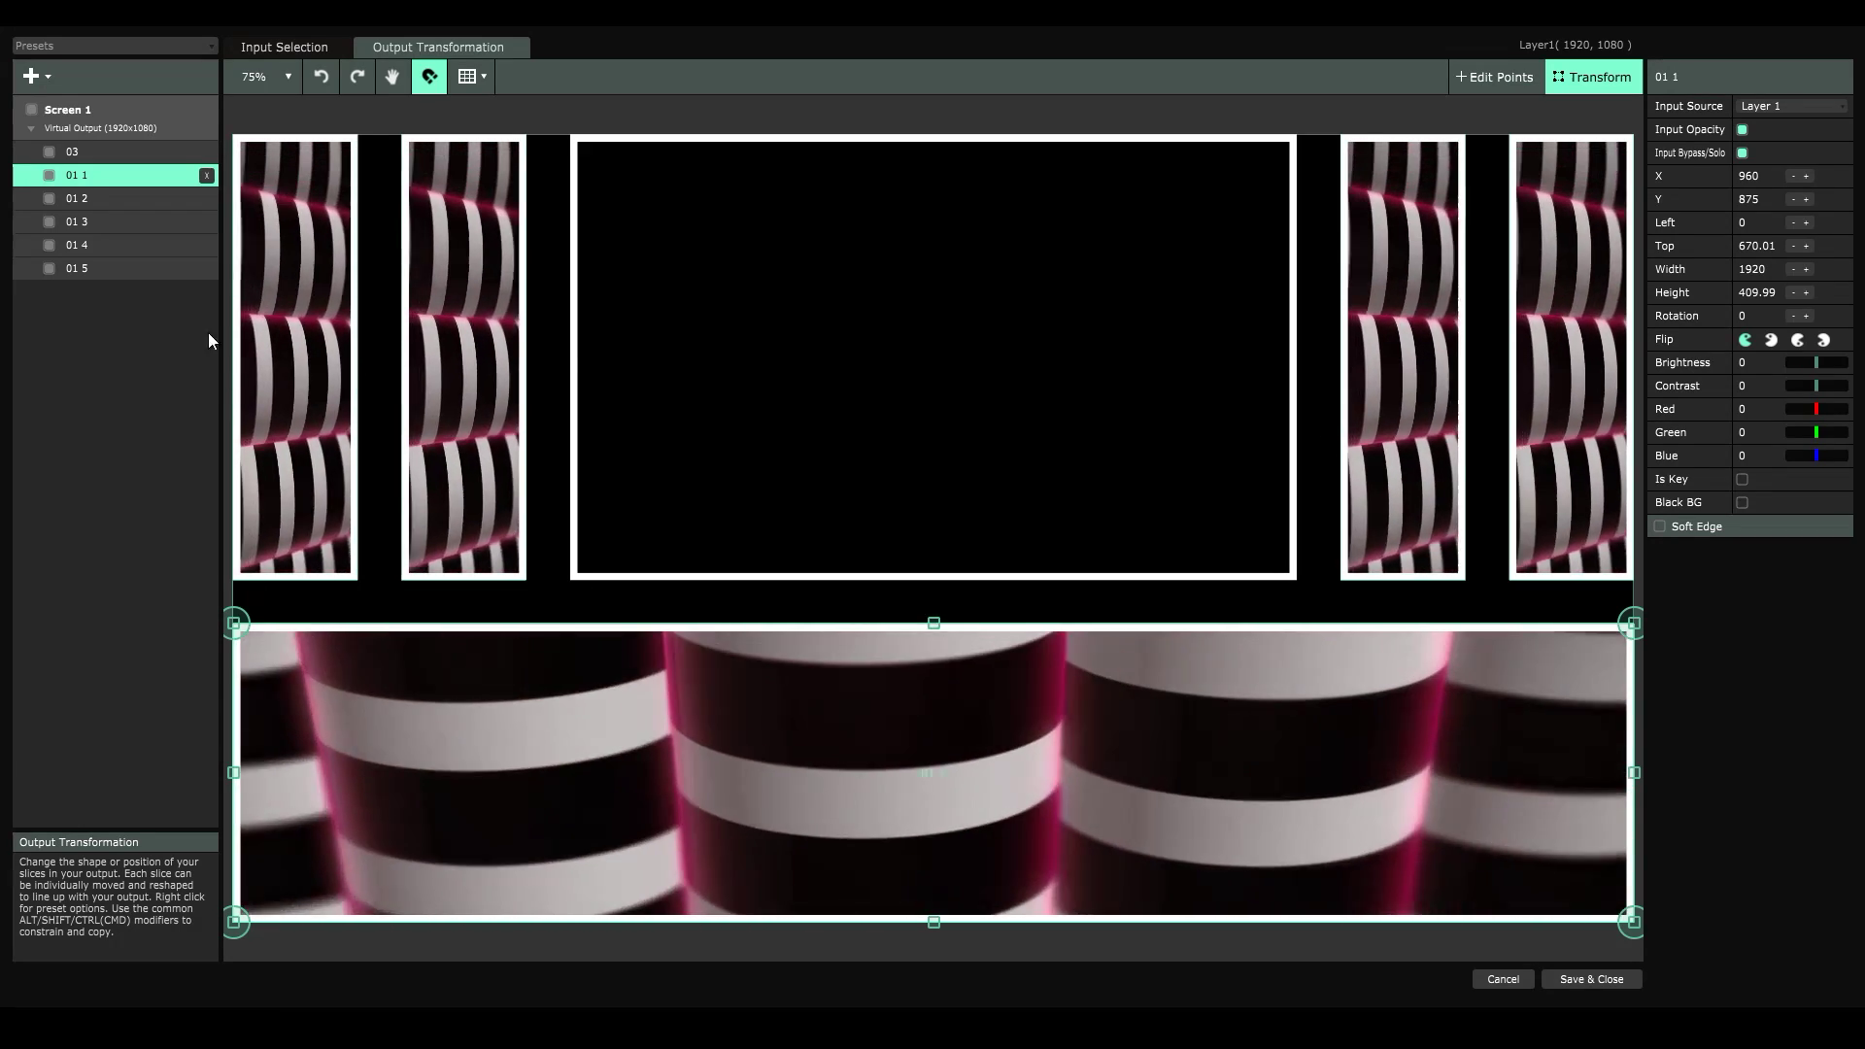
left_click(138, 199)
left_click(124, 268, "shift")
left_click(283, 47)
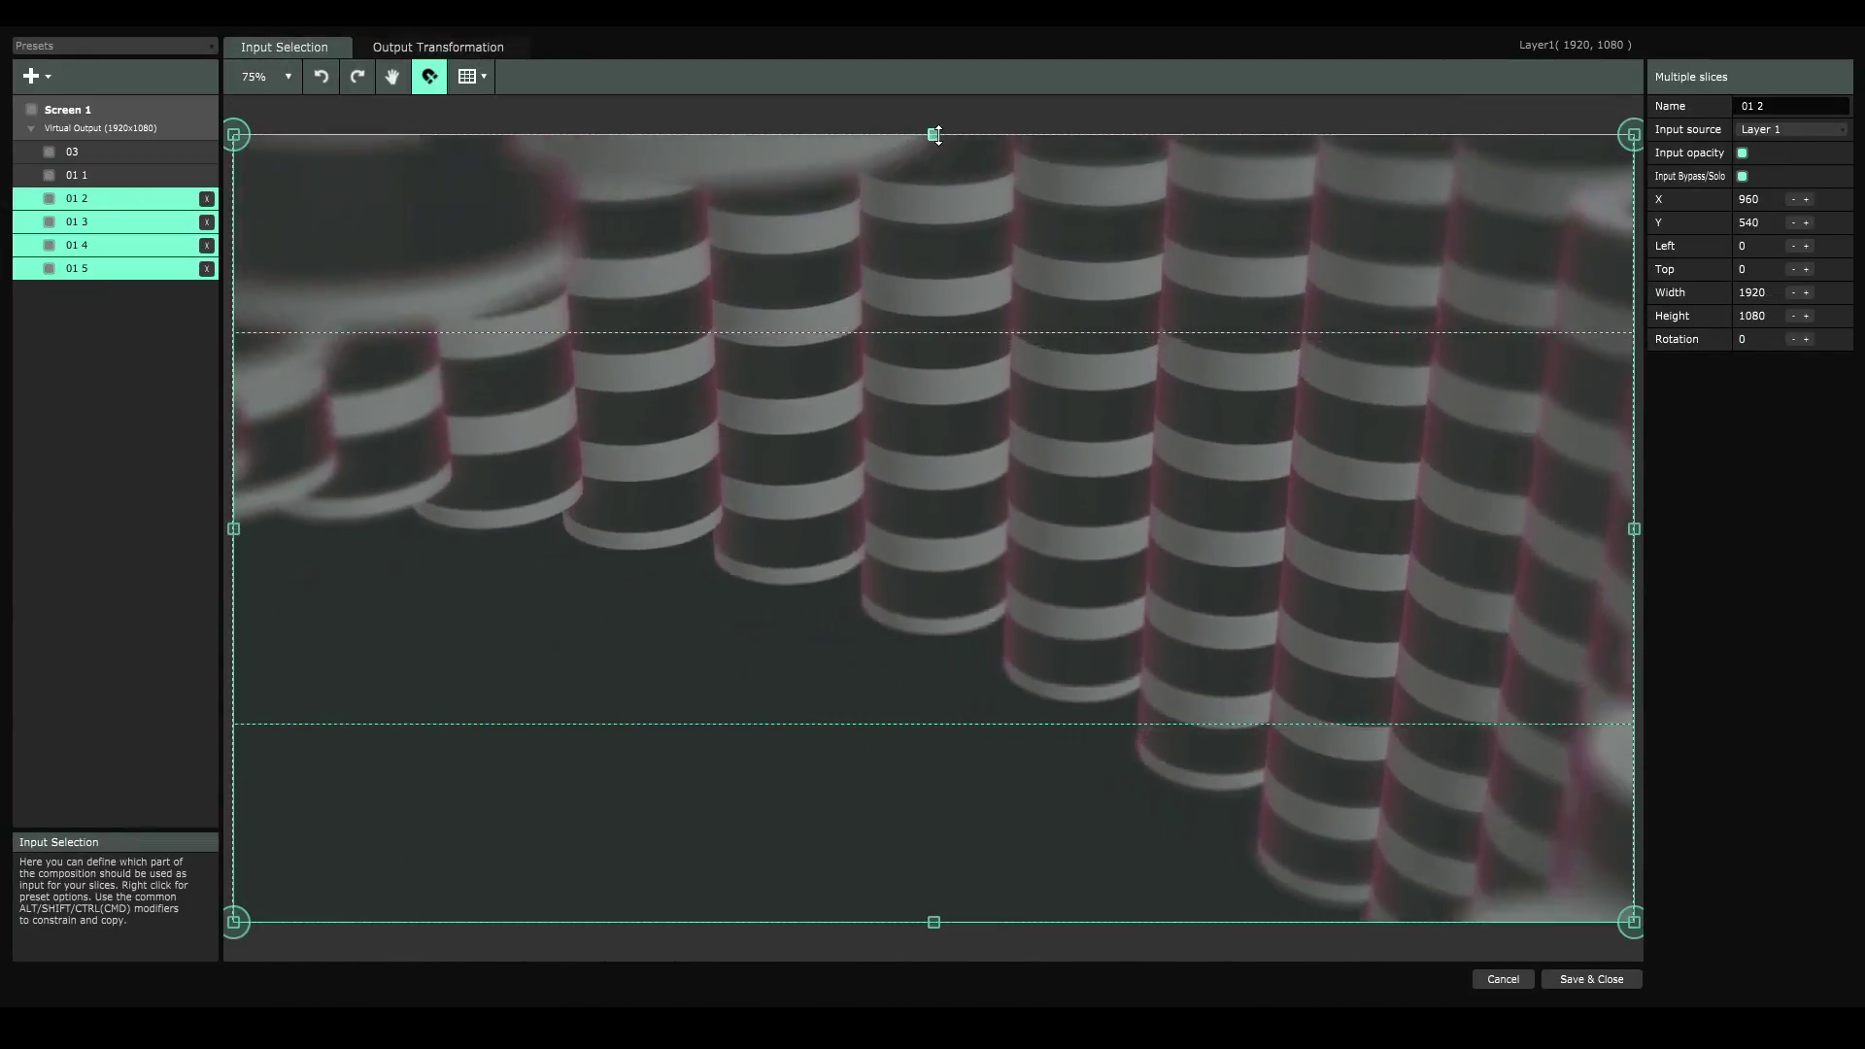
left_click_drag(936, 136, 930, 391)
left_click(413, 45)
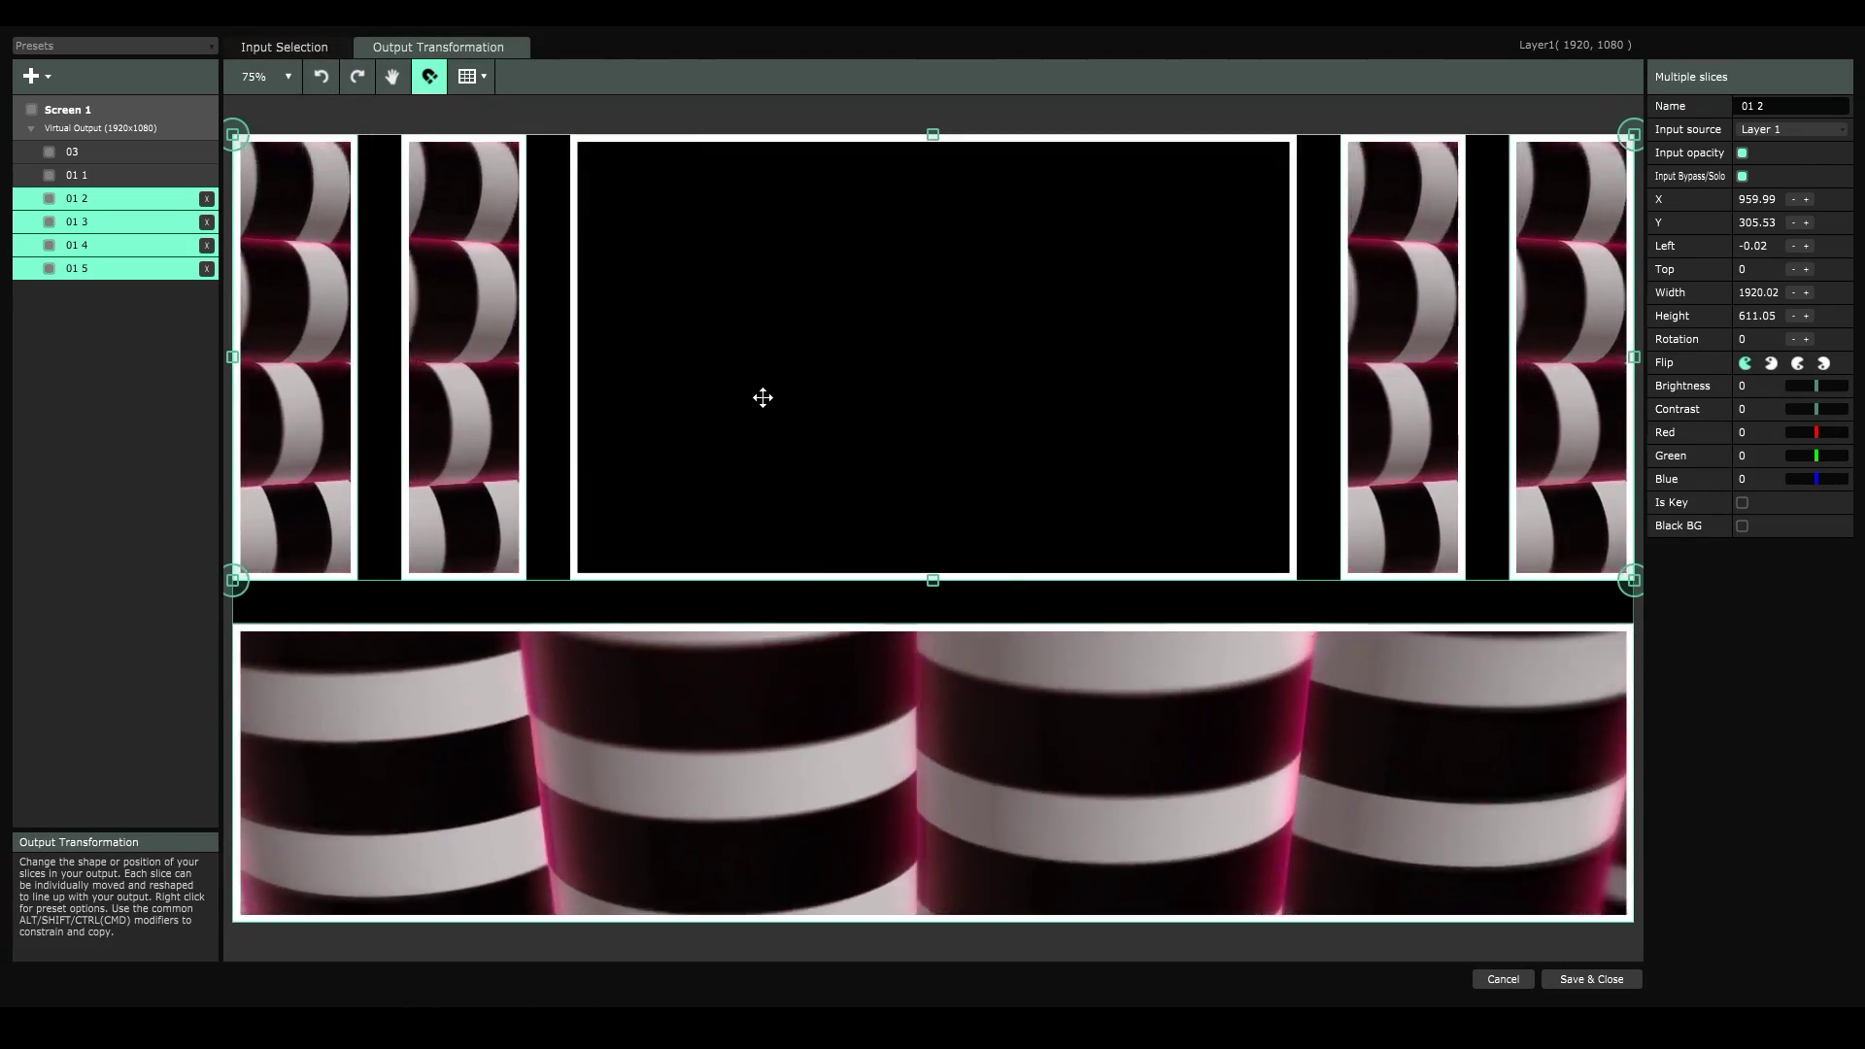
- Save and close the mapping, pause the layer 1 clip at 00.28, then reopen Advanced Output
left_click(1609, 981)
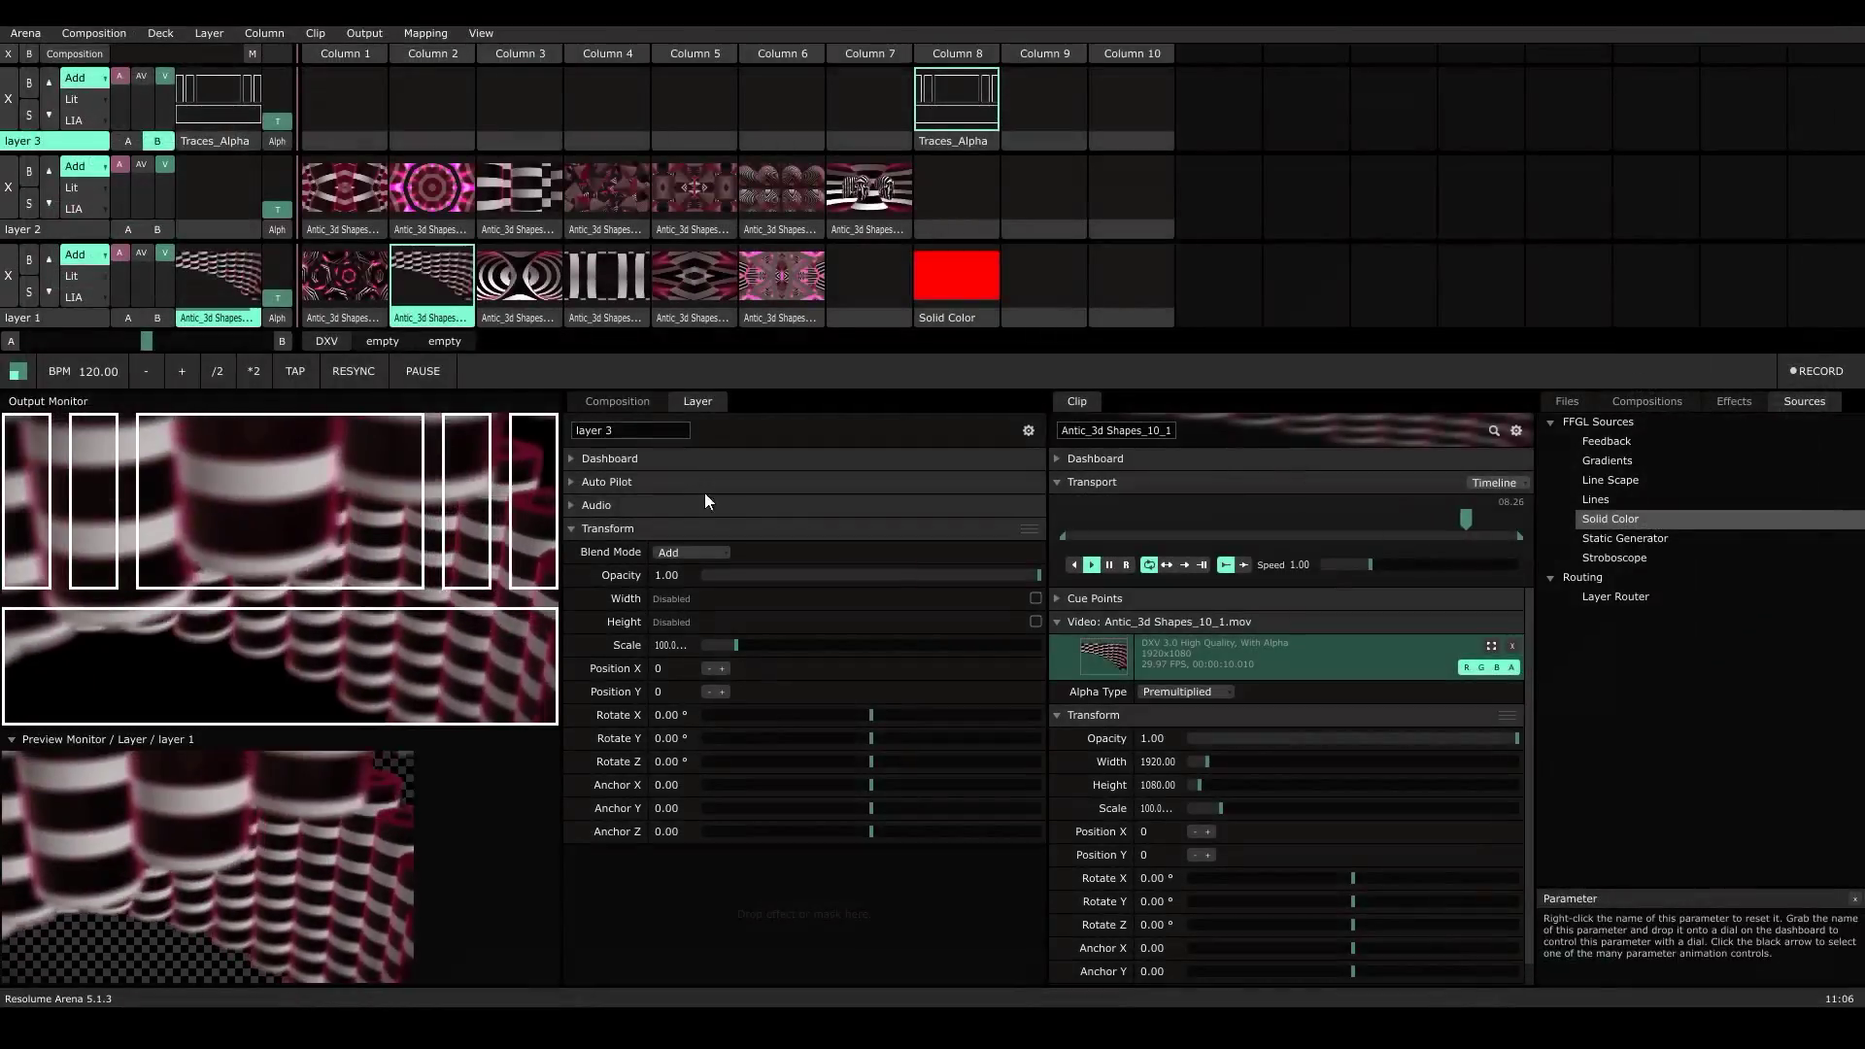
left_click(1111, 563)
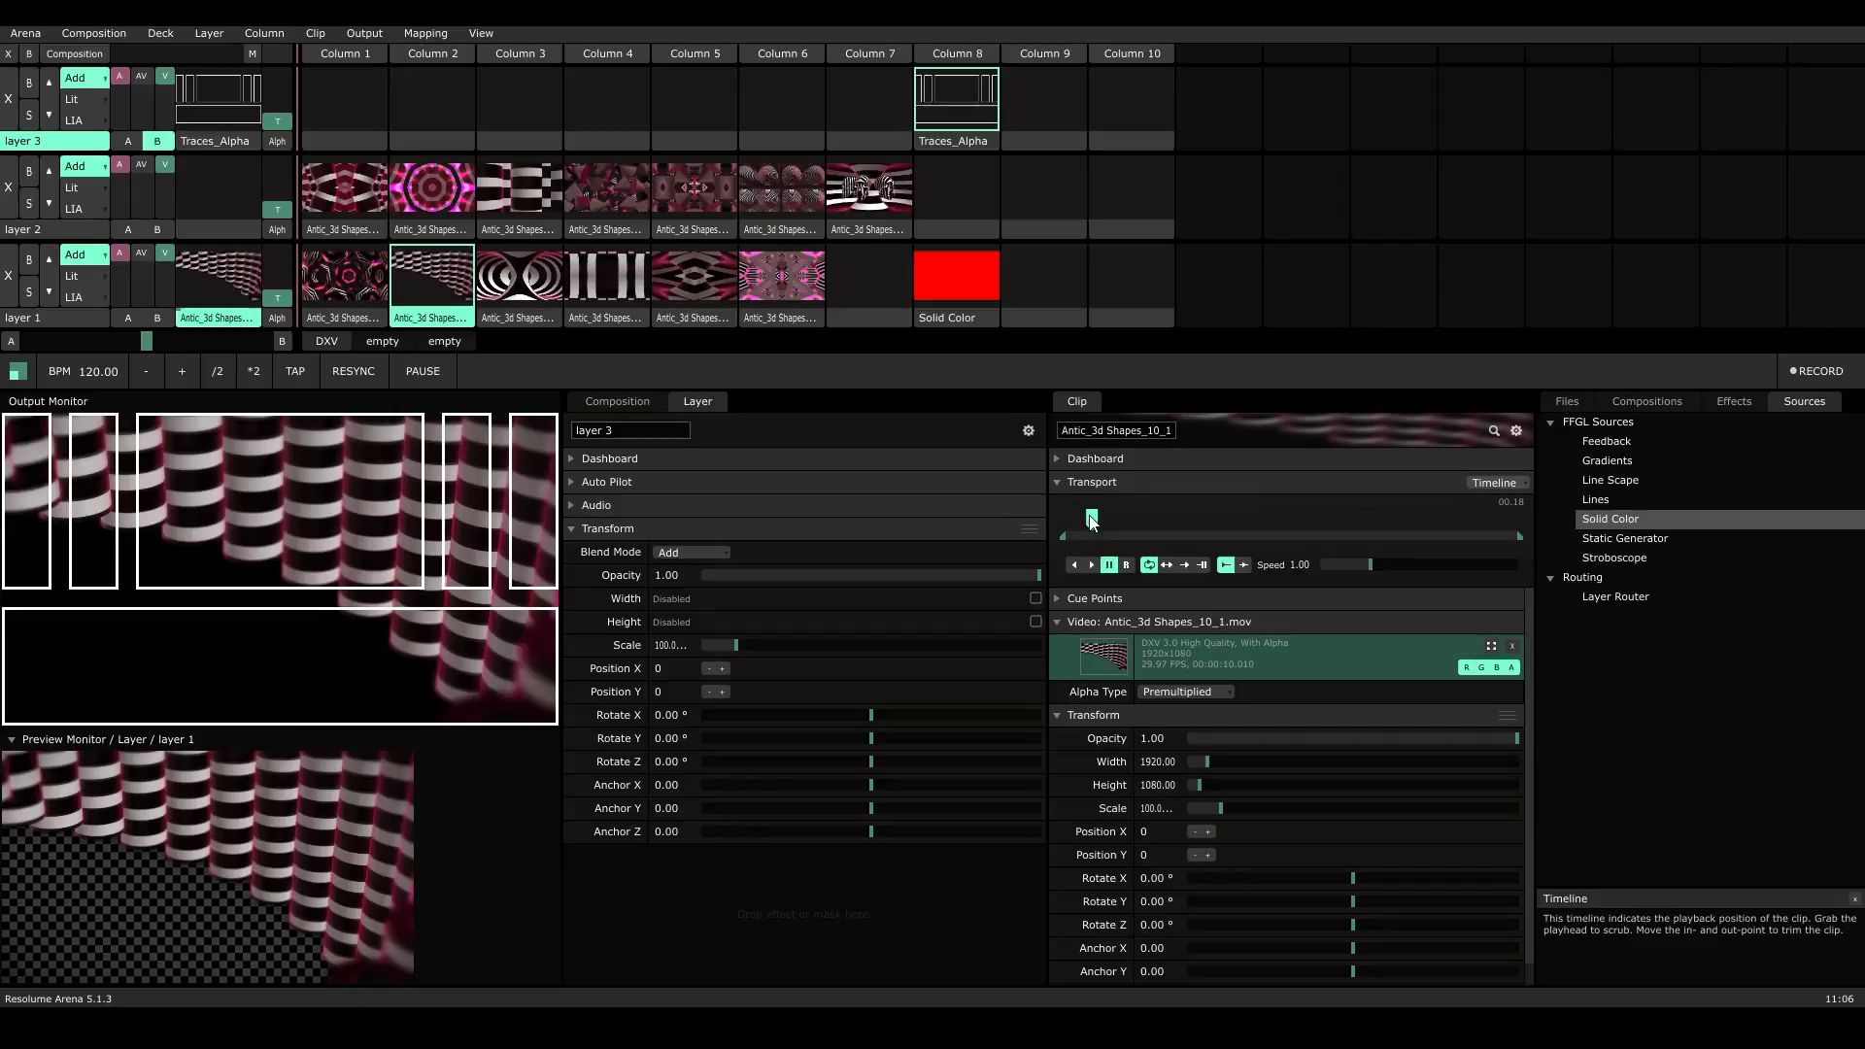
left_click_drag(1092, 522, 1111, 532)
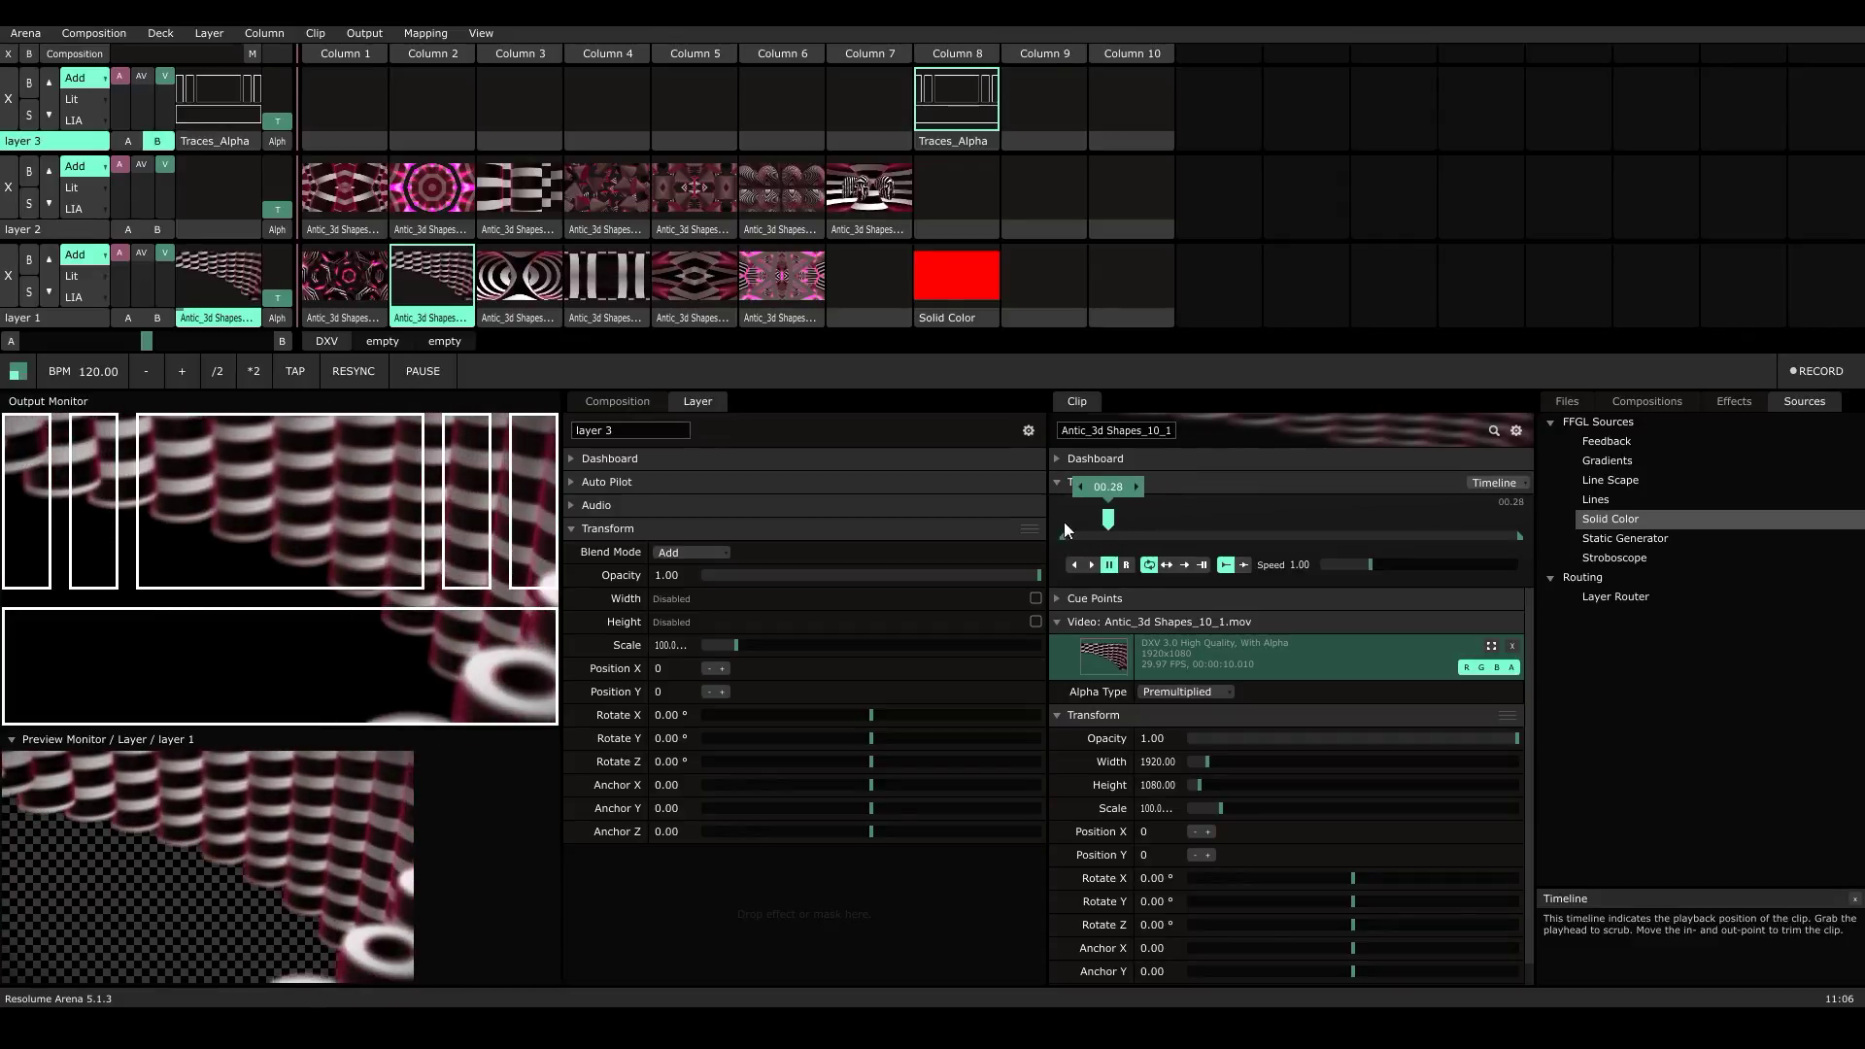
key("ctrl+shift+a")
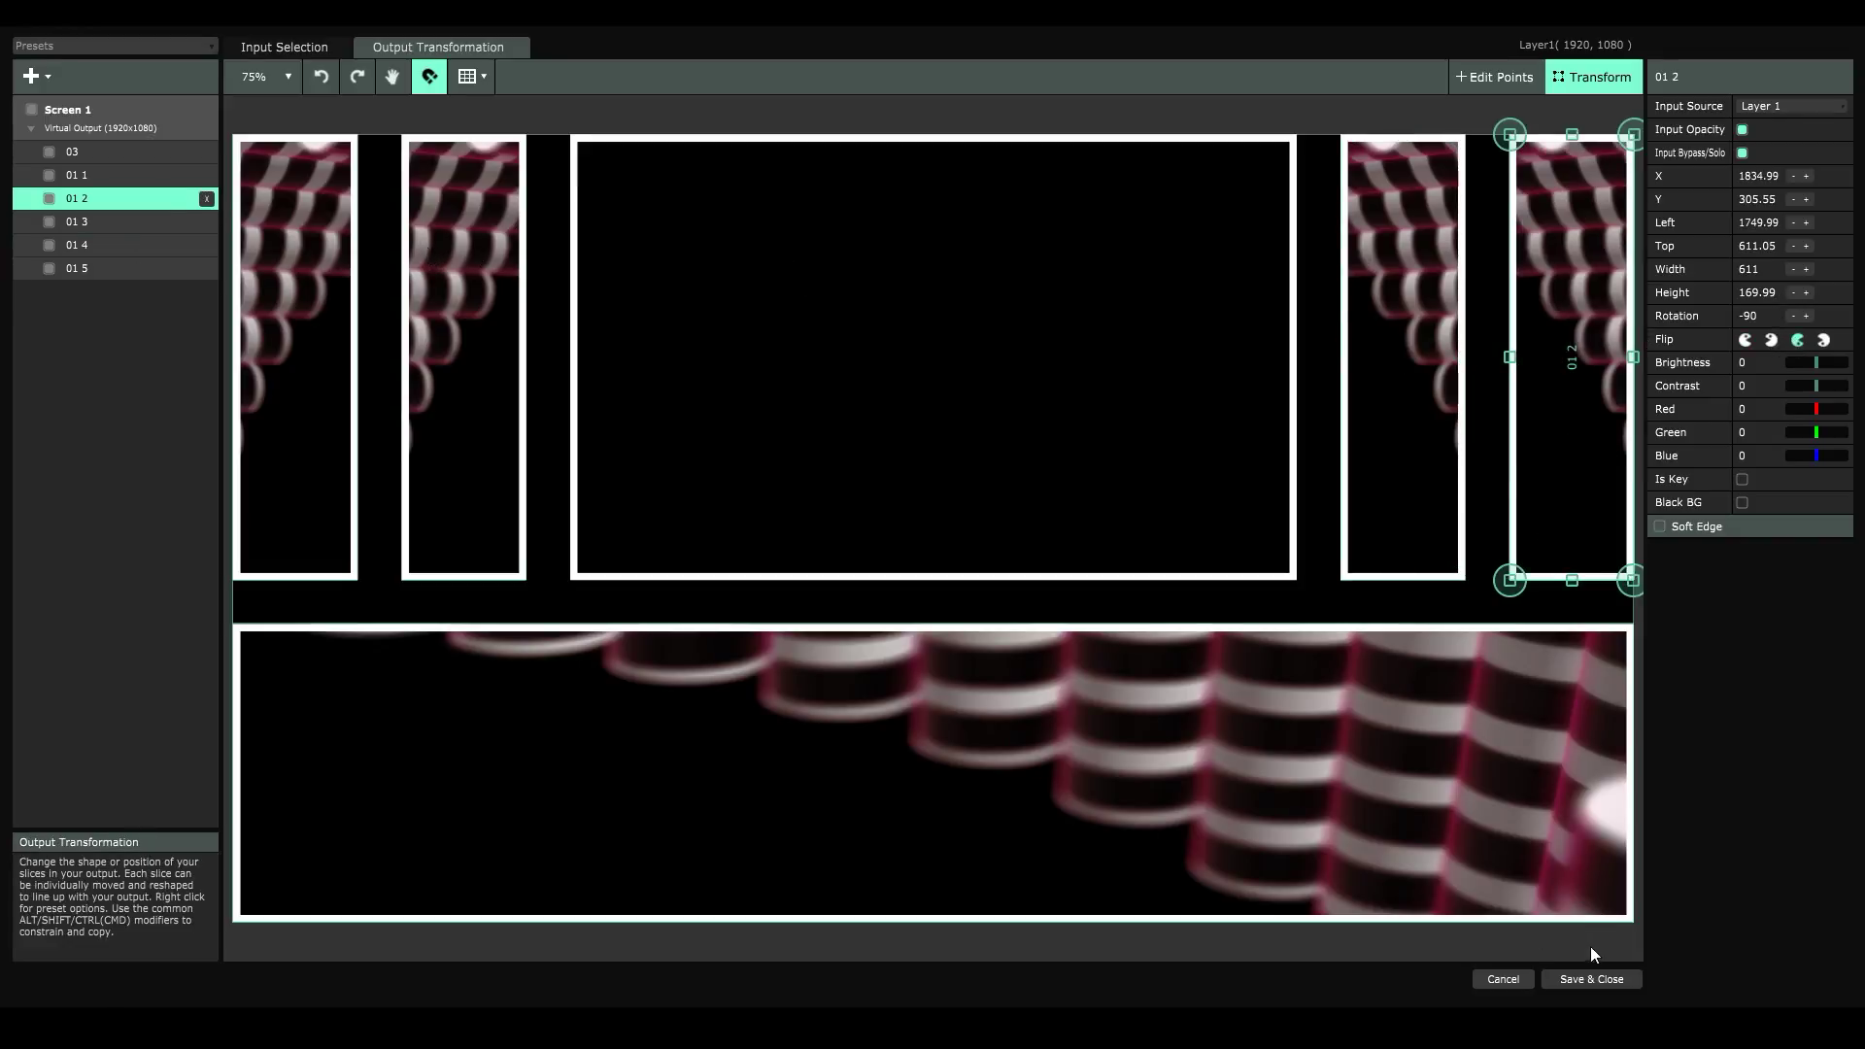
- Check slice 01 2's transformation, then Save & Close the Advanced Output
left_click(1587, 980)
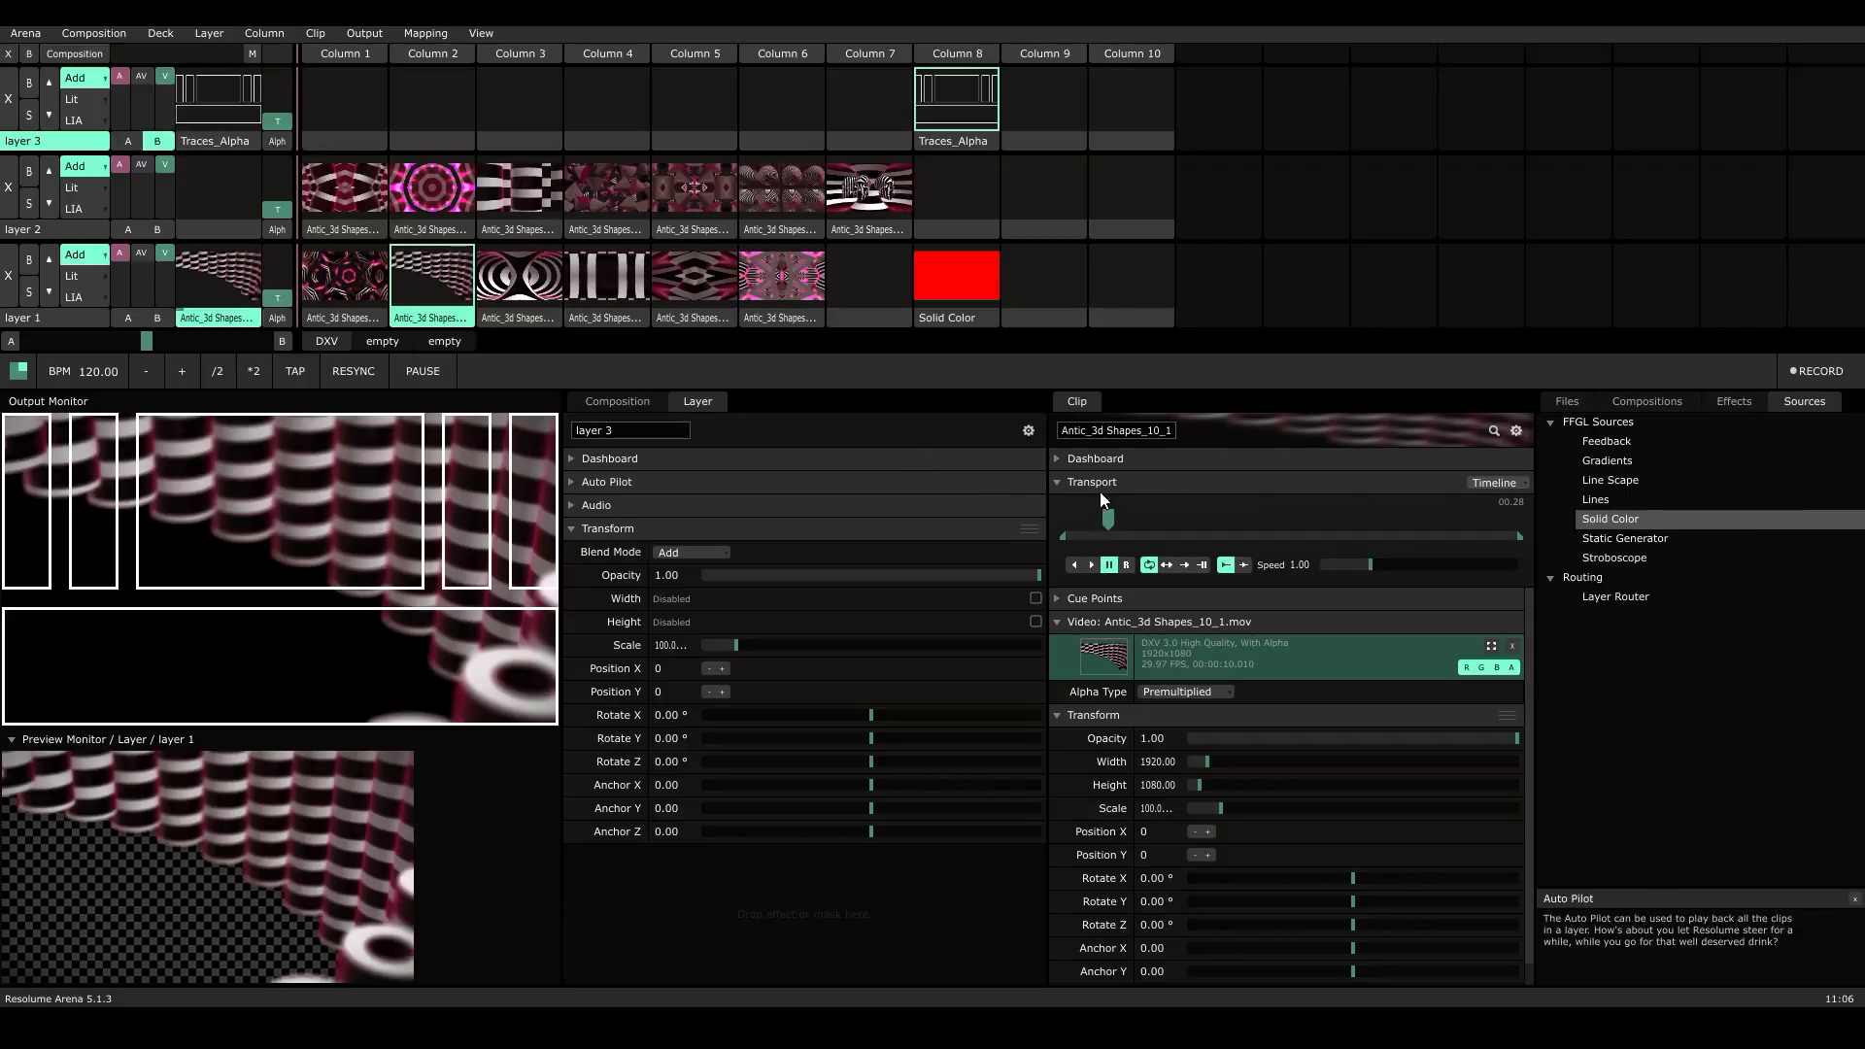
- Reopen Advanced Output with Ctrl+Shift+A to show the pillar and stage slices
key("ctrl+shift+a")
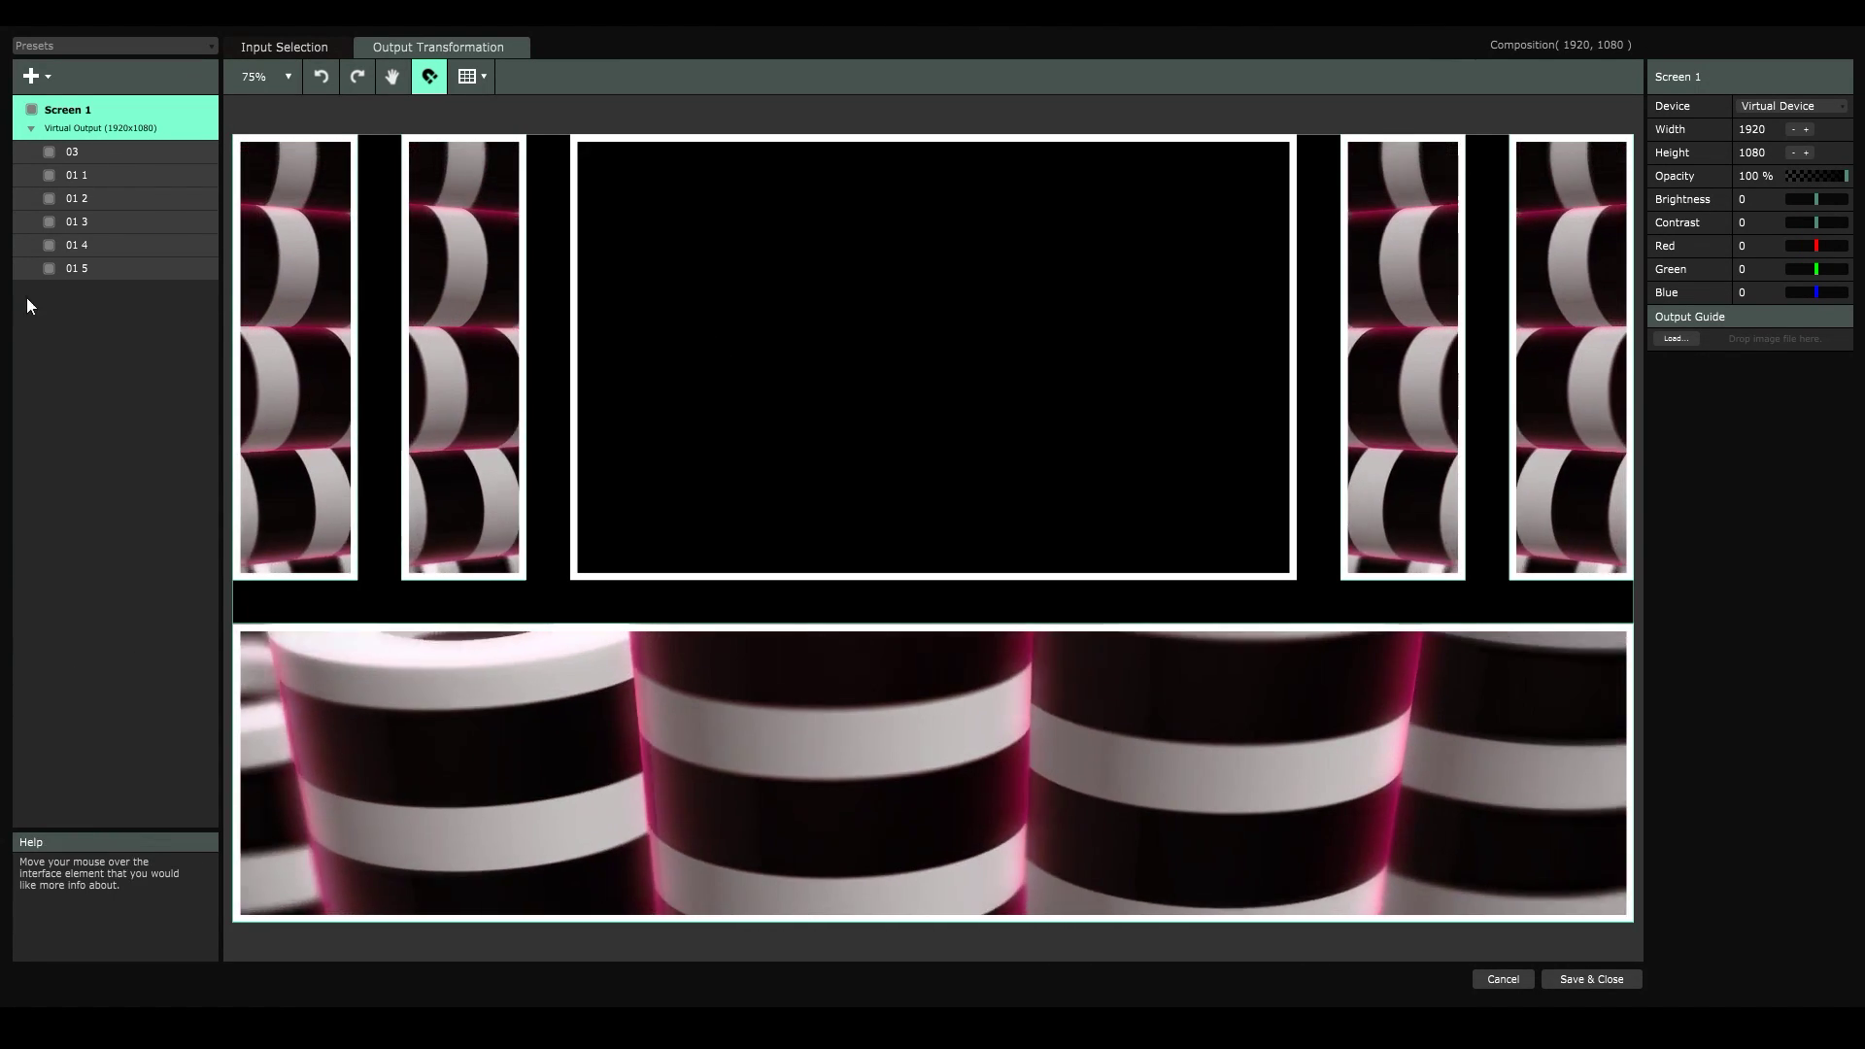
- Add a new slice, move it below 03 in the list, and rename it 02
left_click(50, 76)
left_click(80, 147)
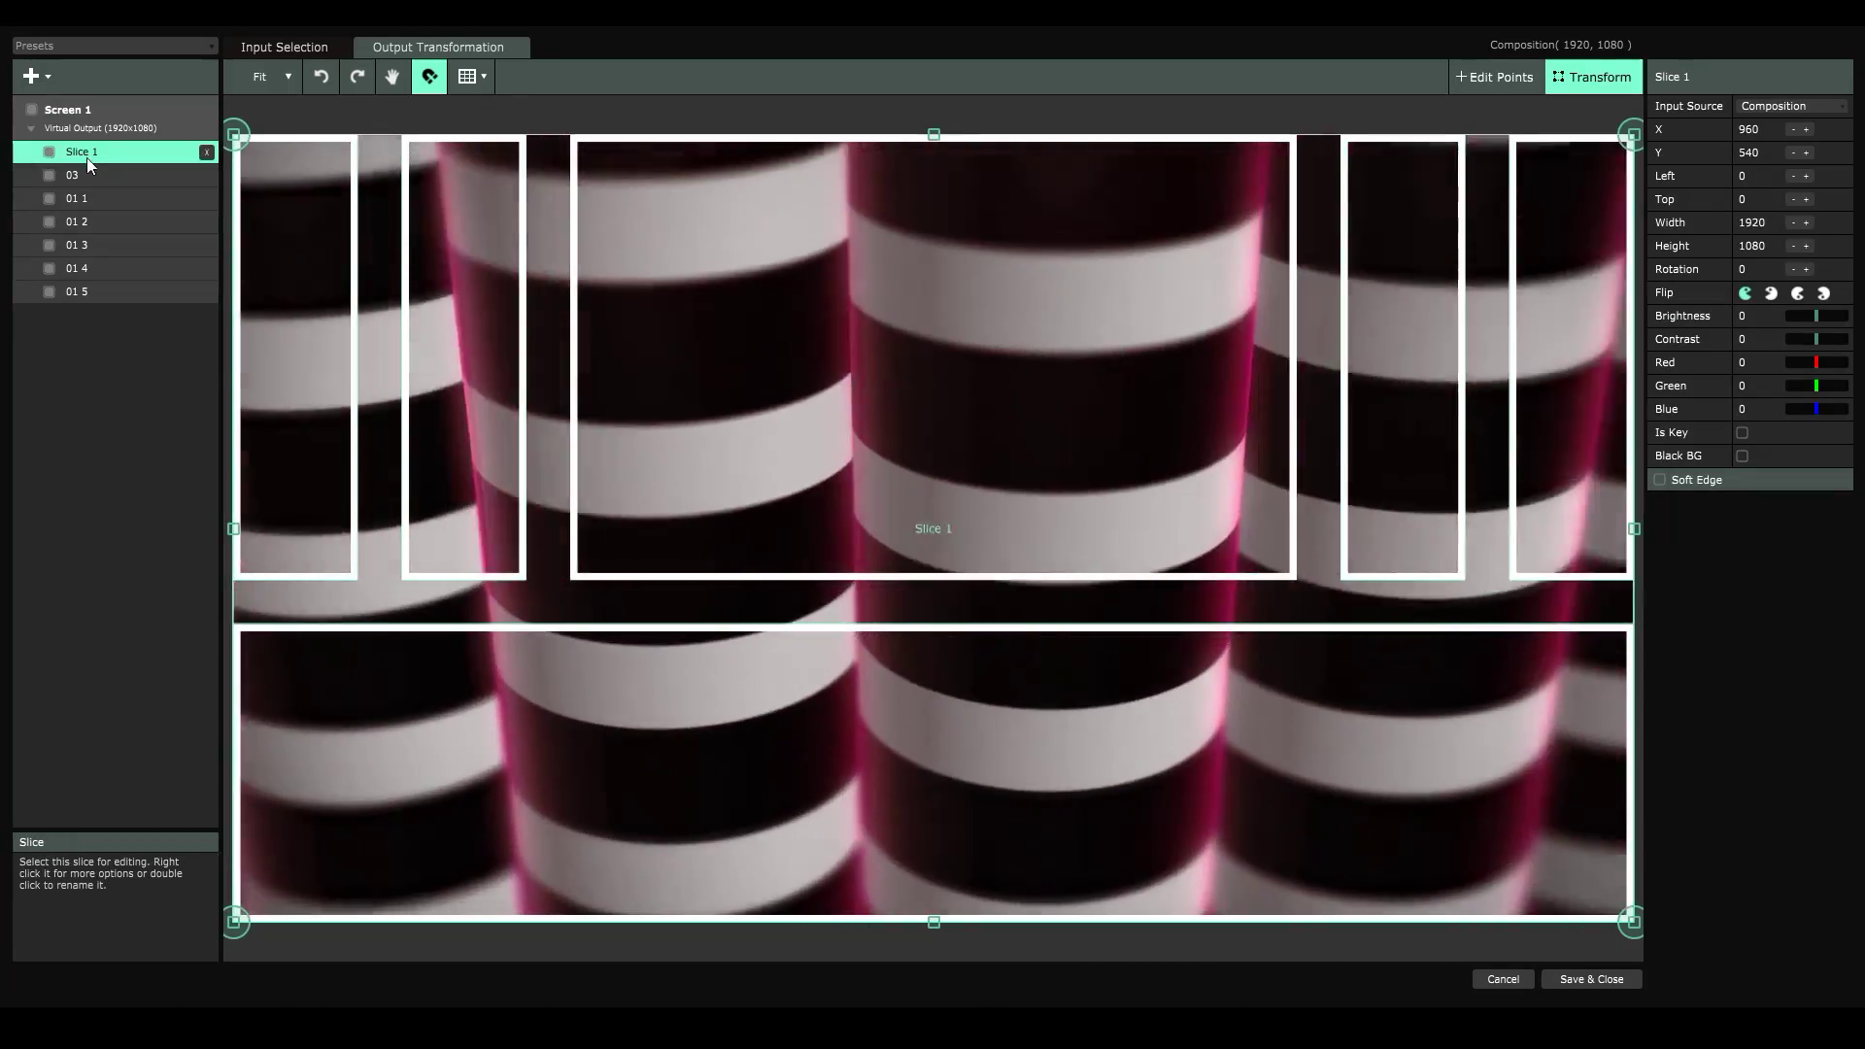
left_click_drag(93, 155, 95, 173)
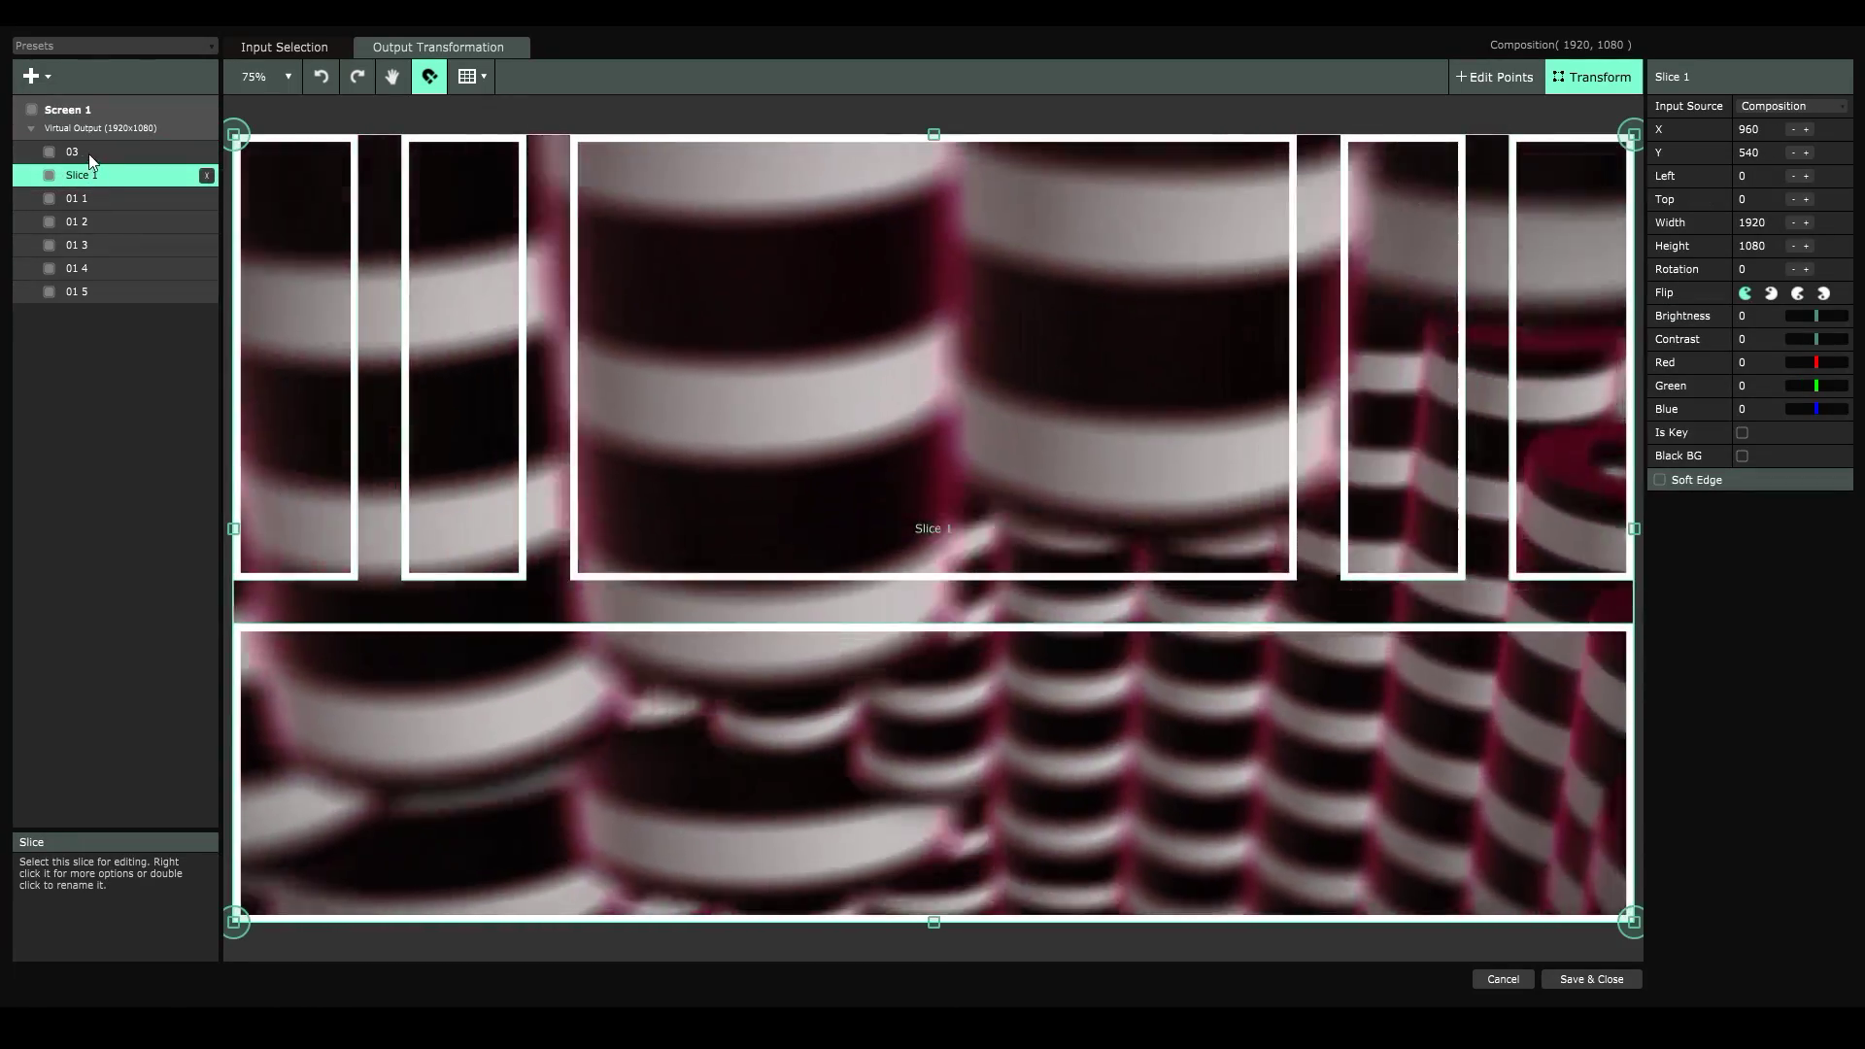
double_click(86, 174)
type("02")
key("Return")
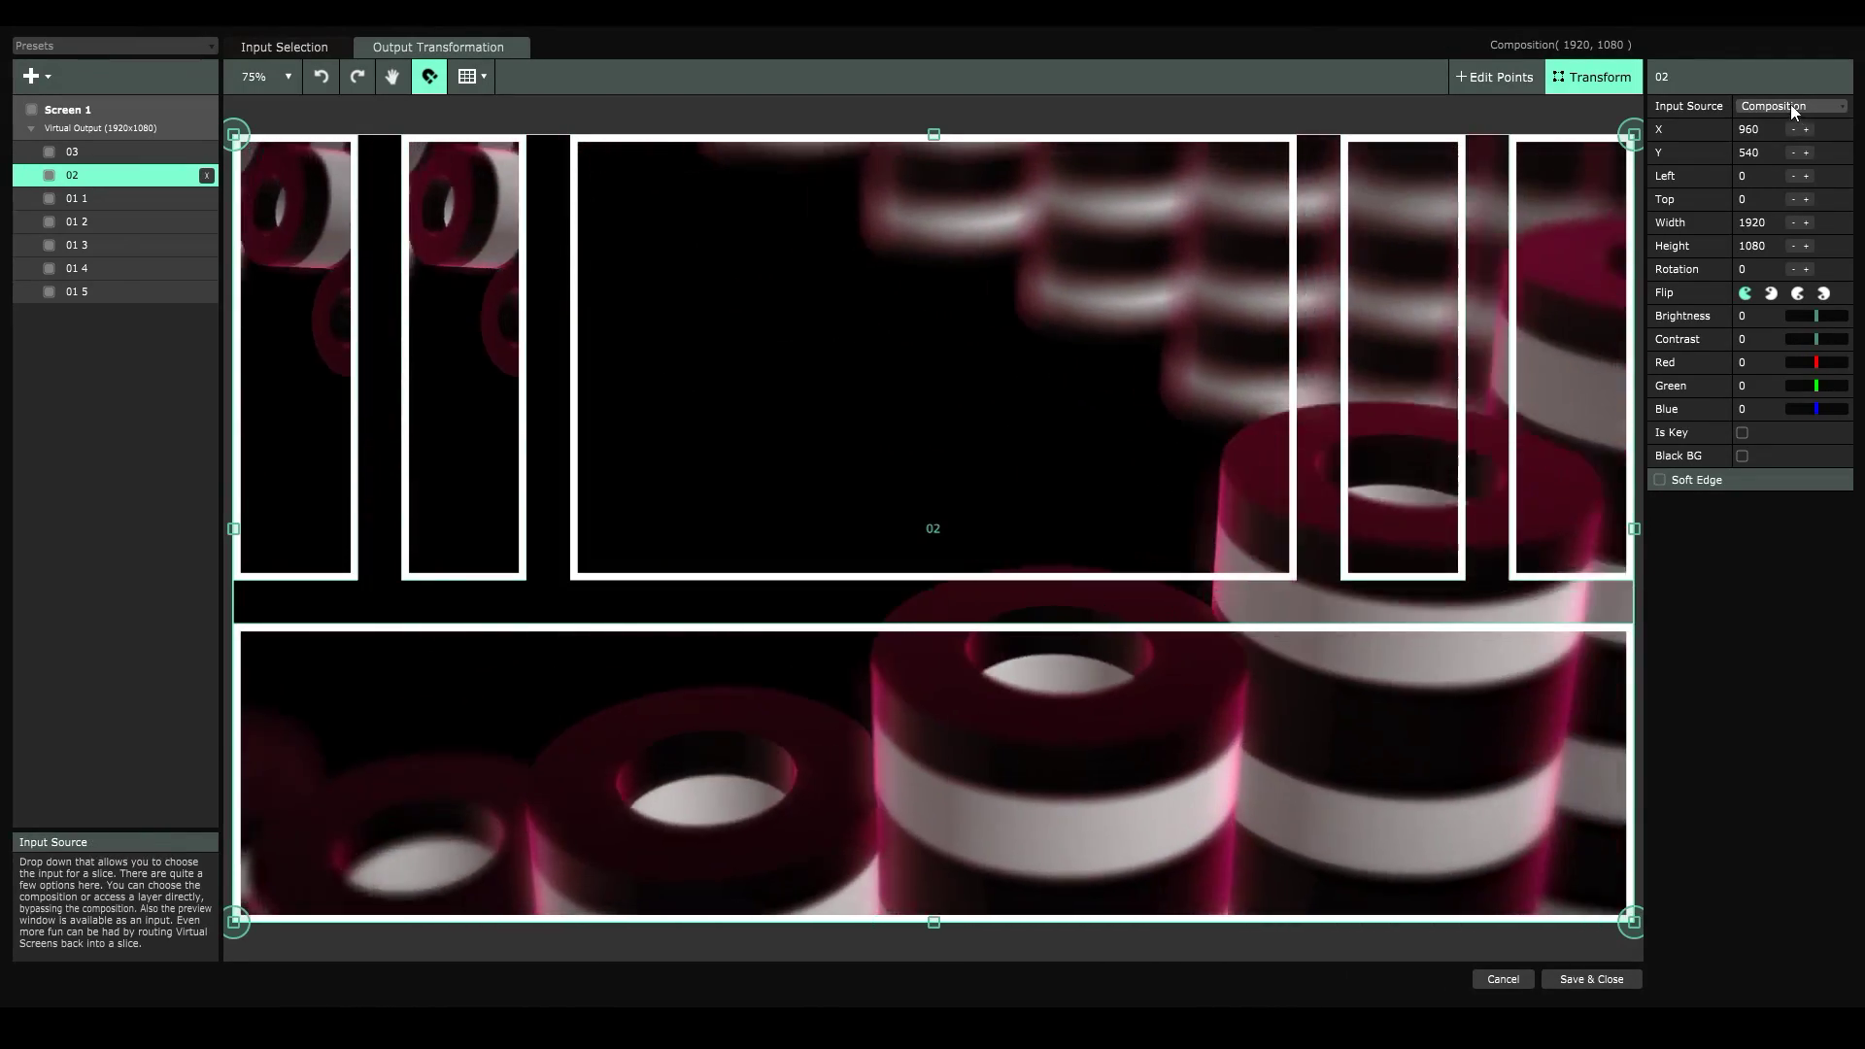
- Set slice 02's input source to Layer 2
left_click(1791, 105)
left_click(1770, 255)
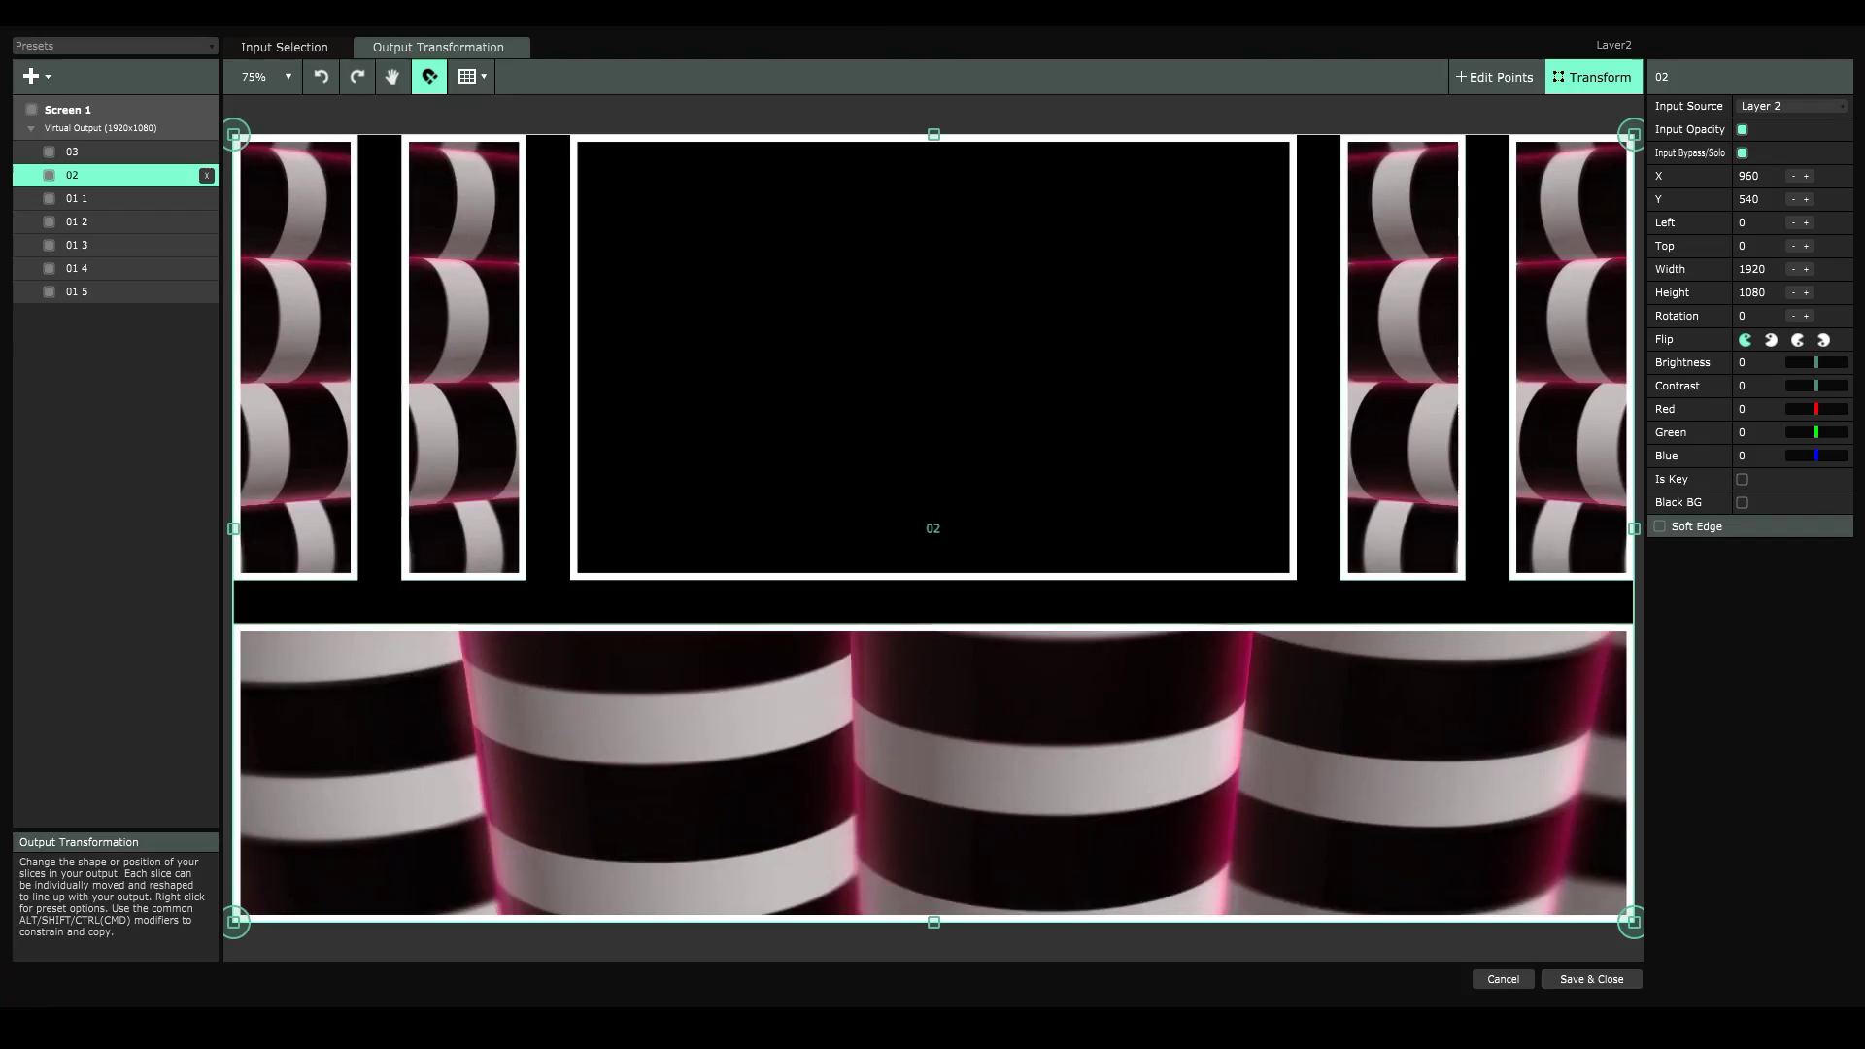
left_click(1802, 26)
- Move and narrow the mapping window beside the clip grid, then trigger layer 1's column 2 clip
left_click_drag(947, 81, 1156, 64)
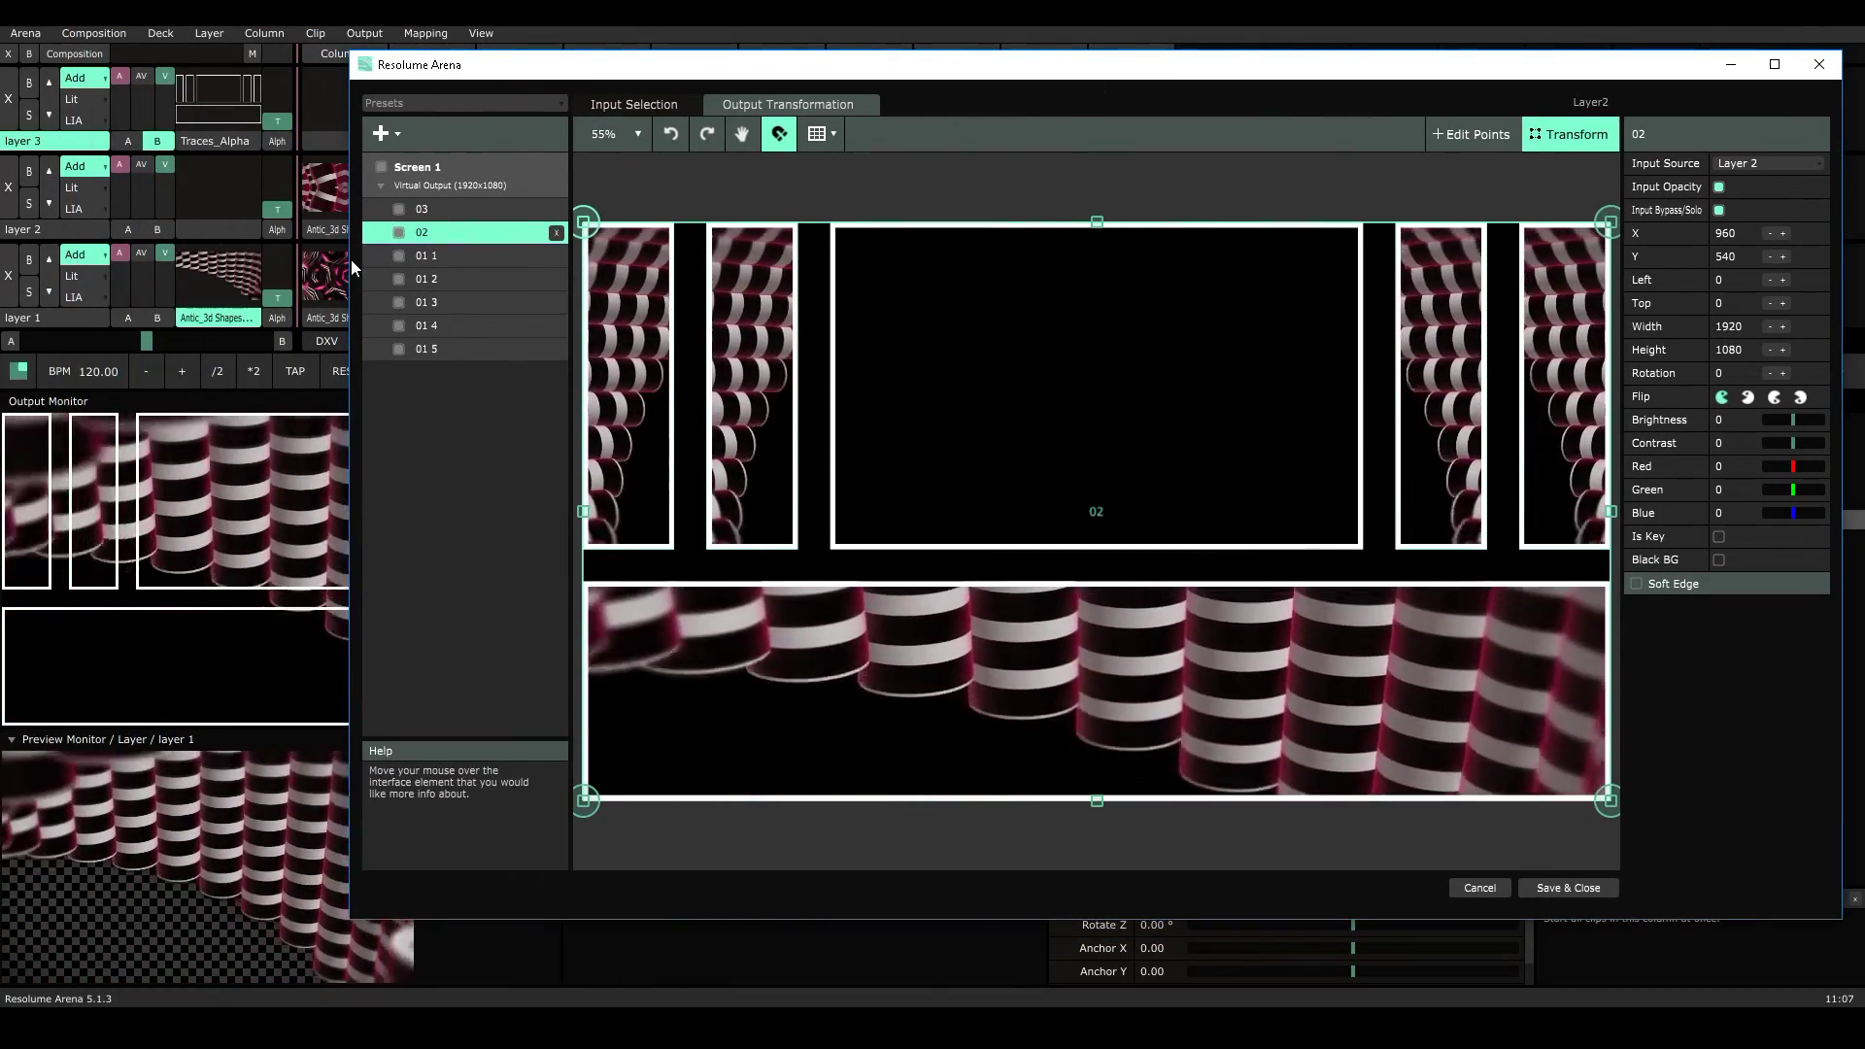
left_click_drag(347, 260, 664, 260)
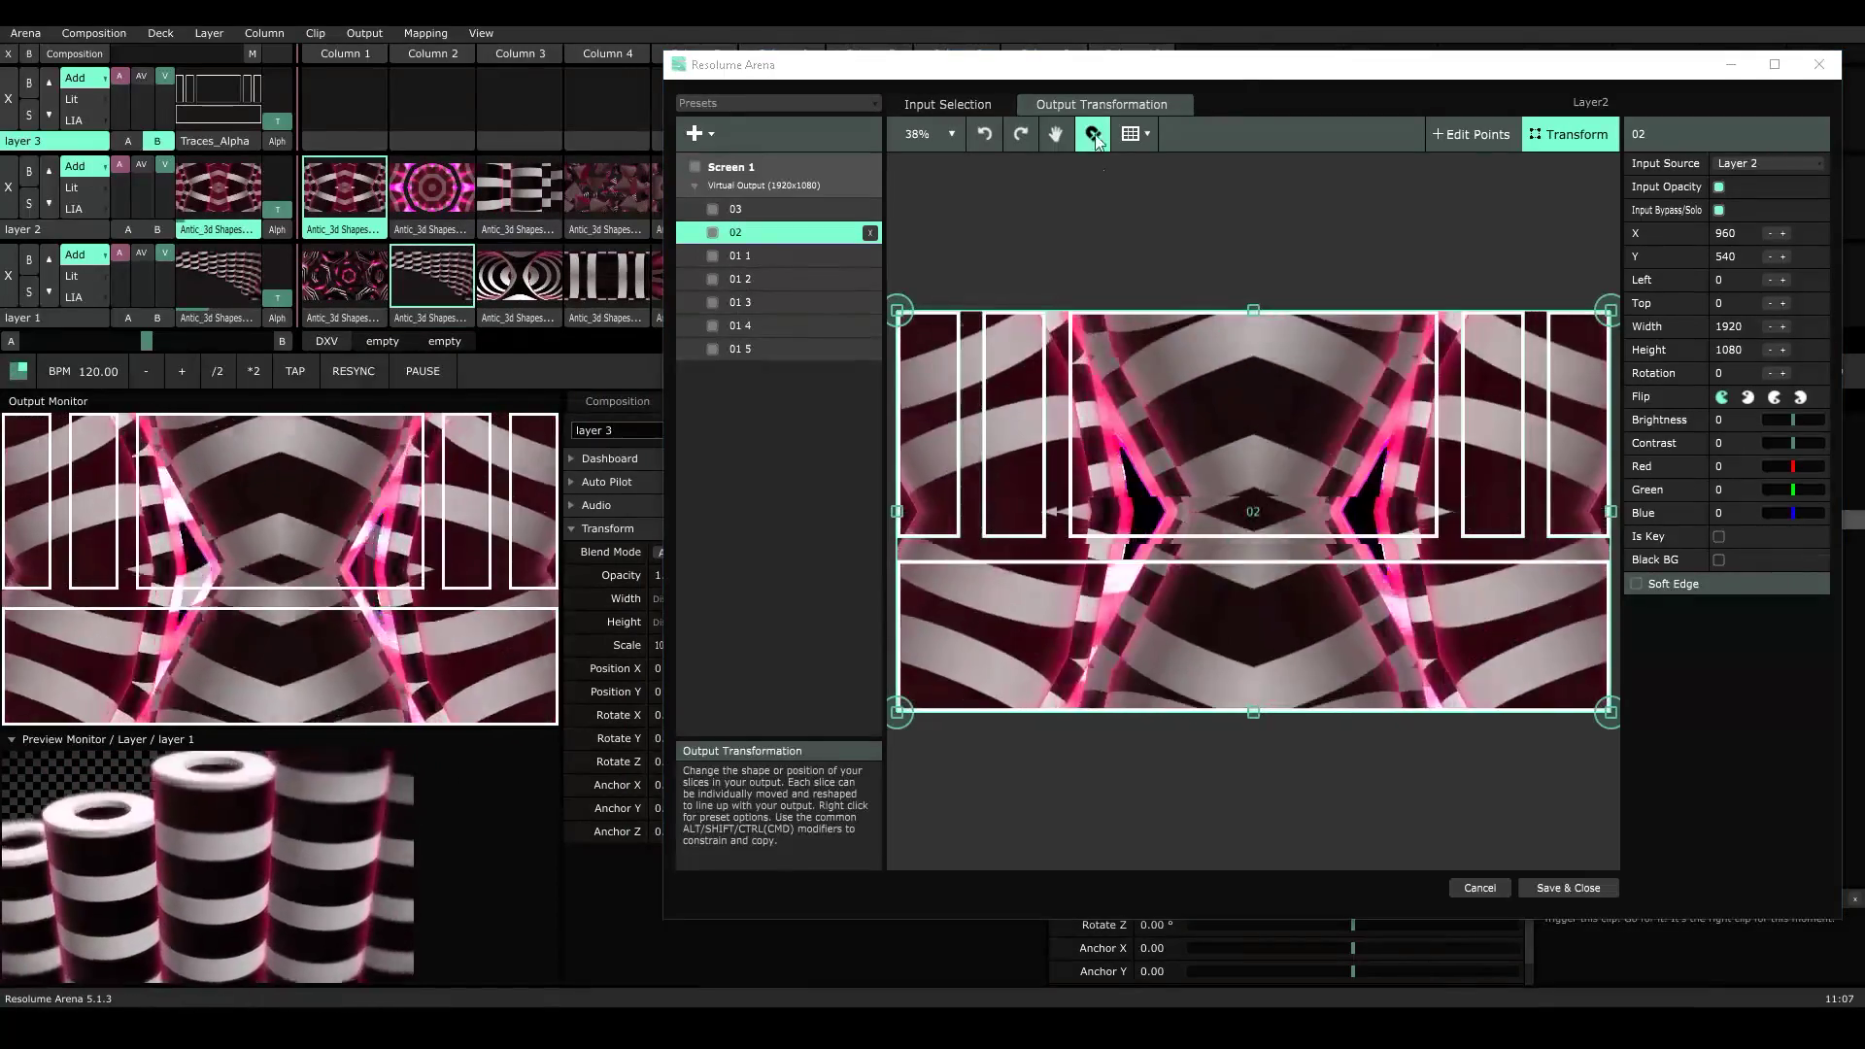
left_click_drag(1245, 79, 1104, 87)
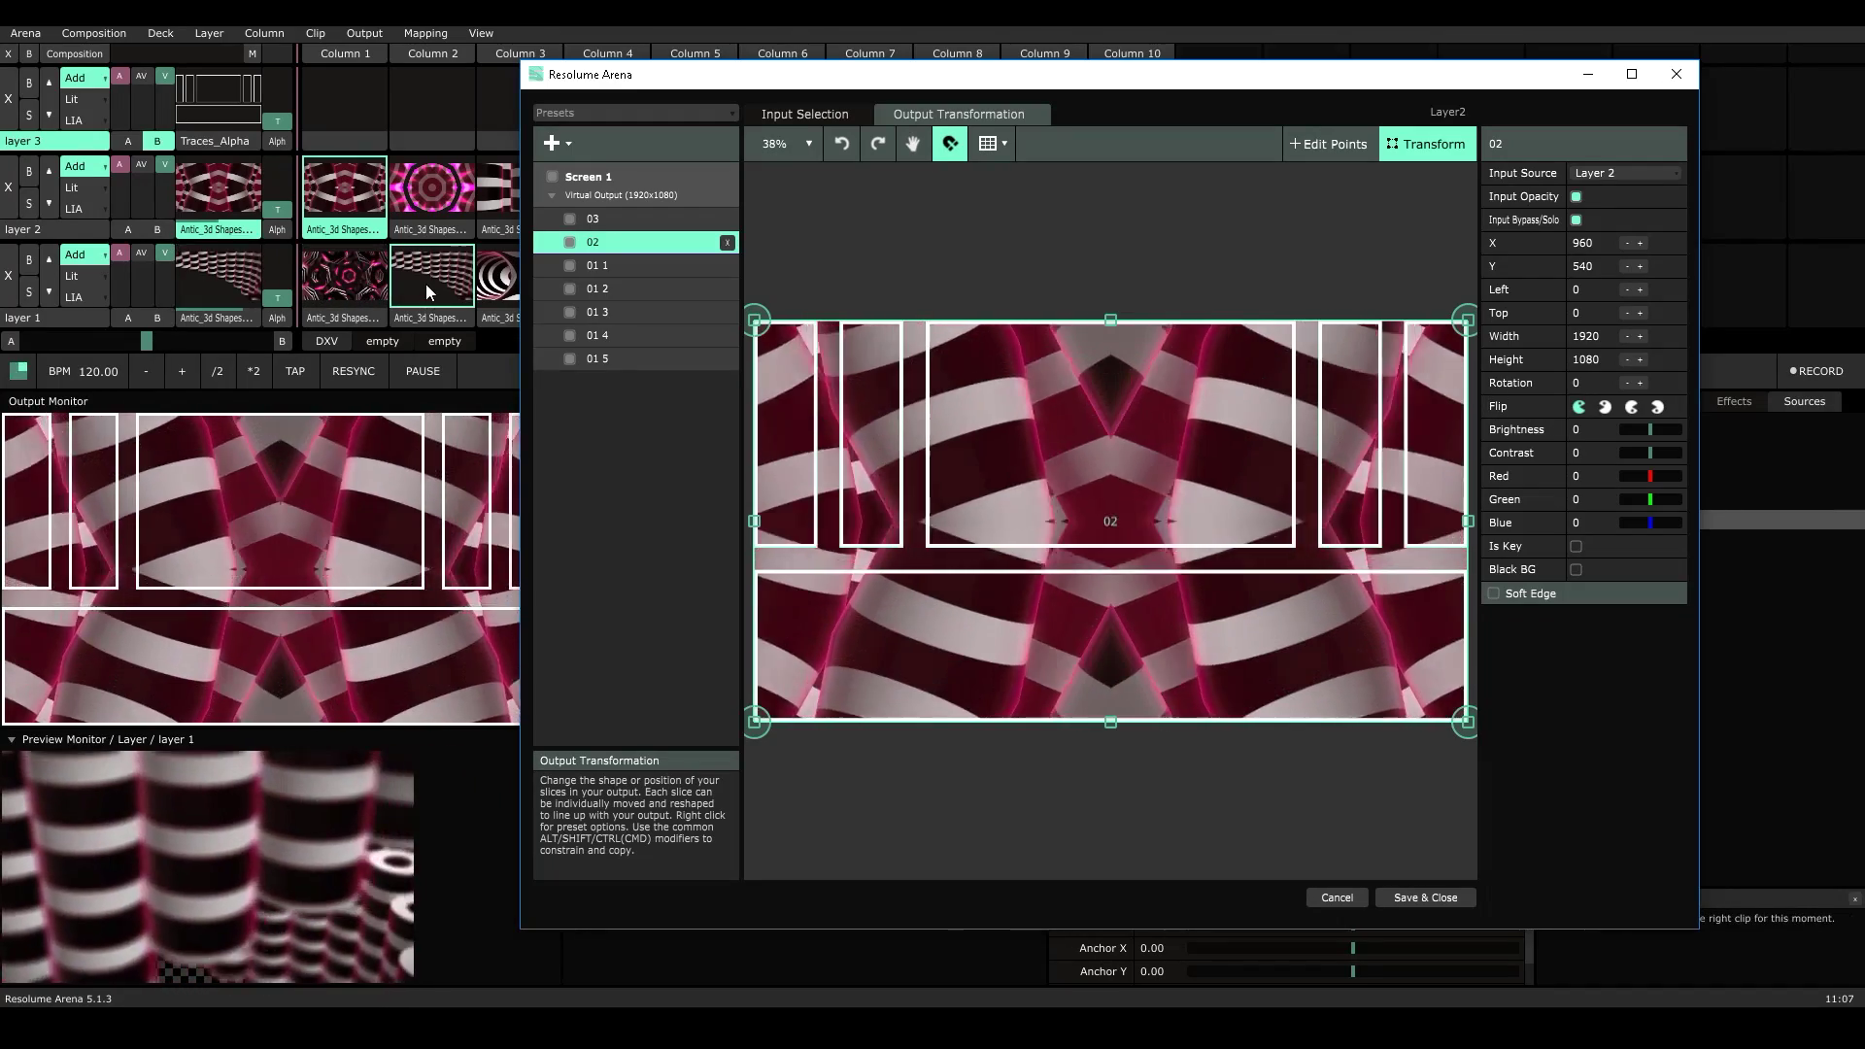
left_click(425, 284)
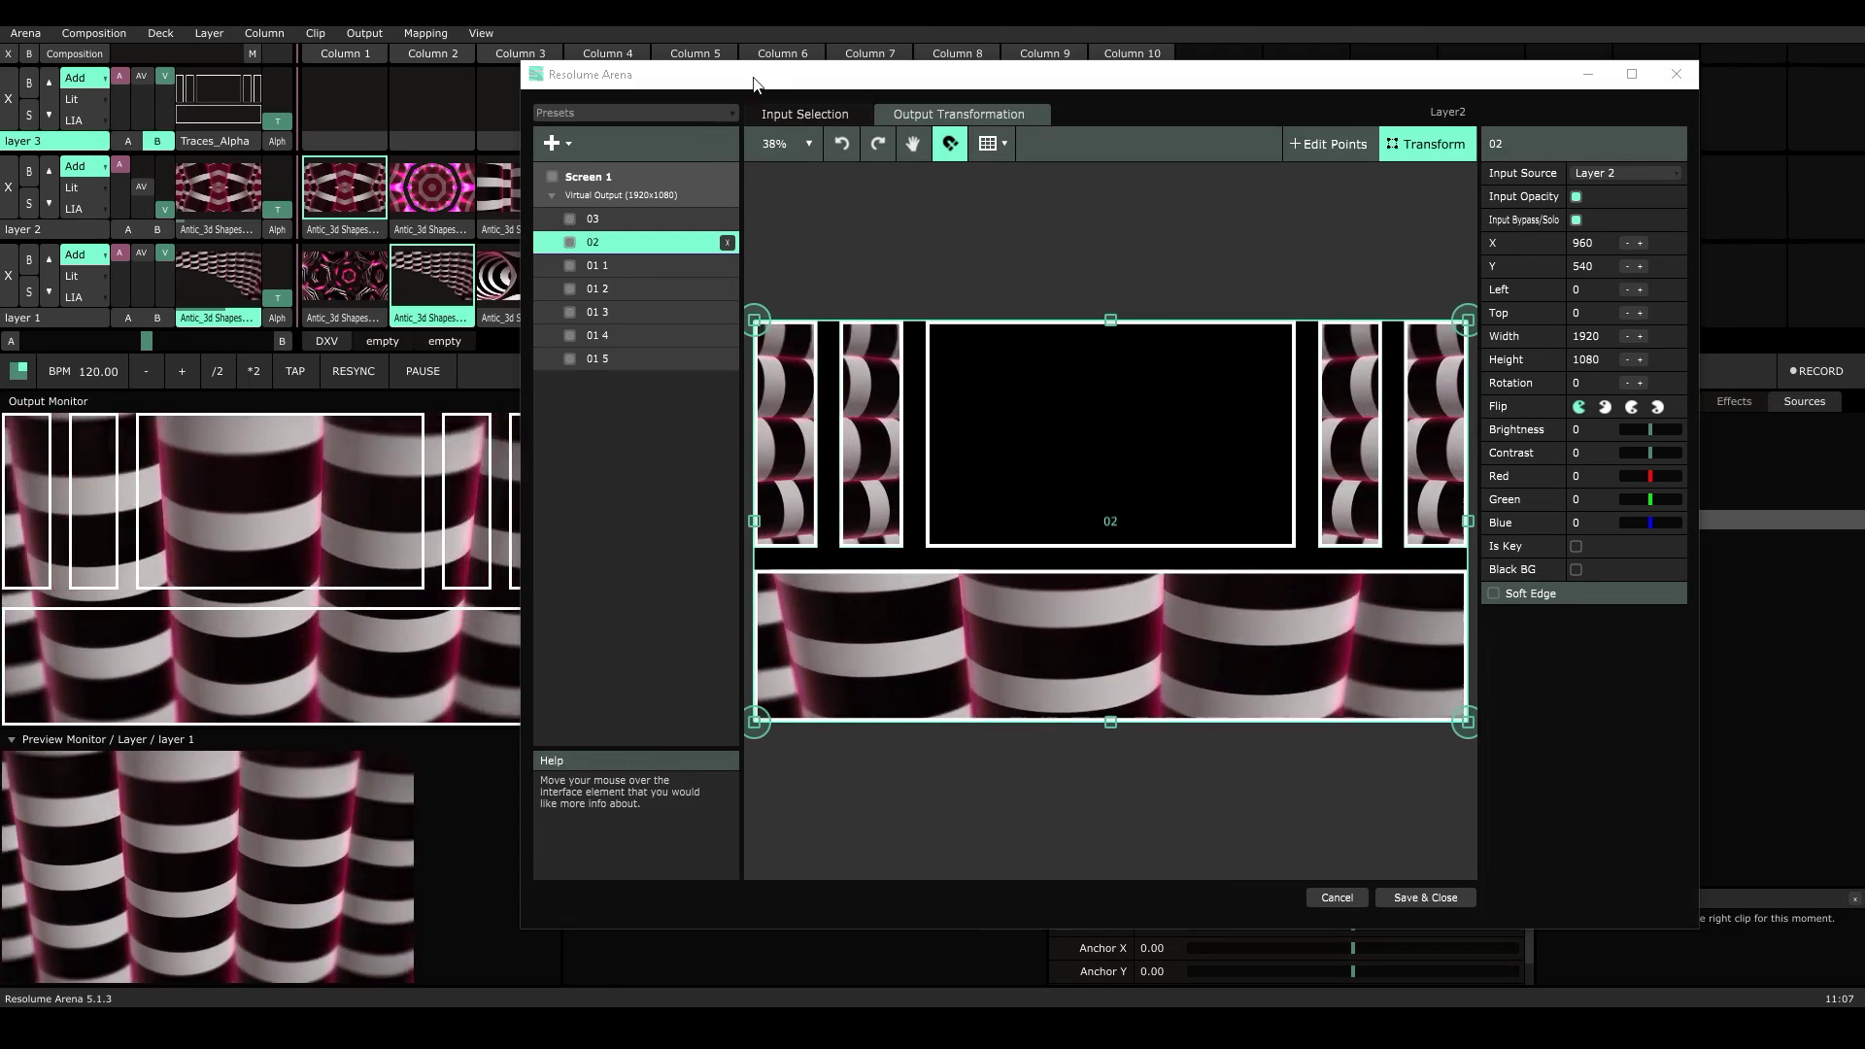
- Set slices 02 through 01 5 to take Composition as input, and maximize the mapping window
left_click(598, 357, "shift")
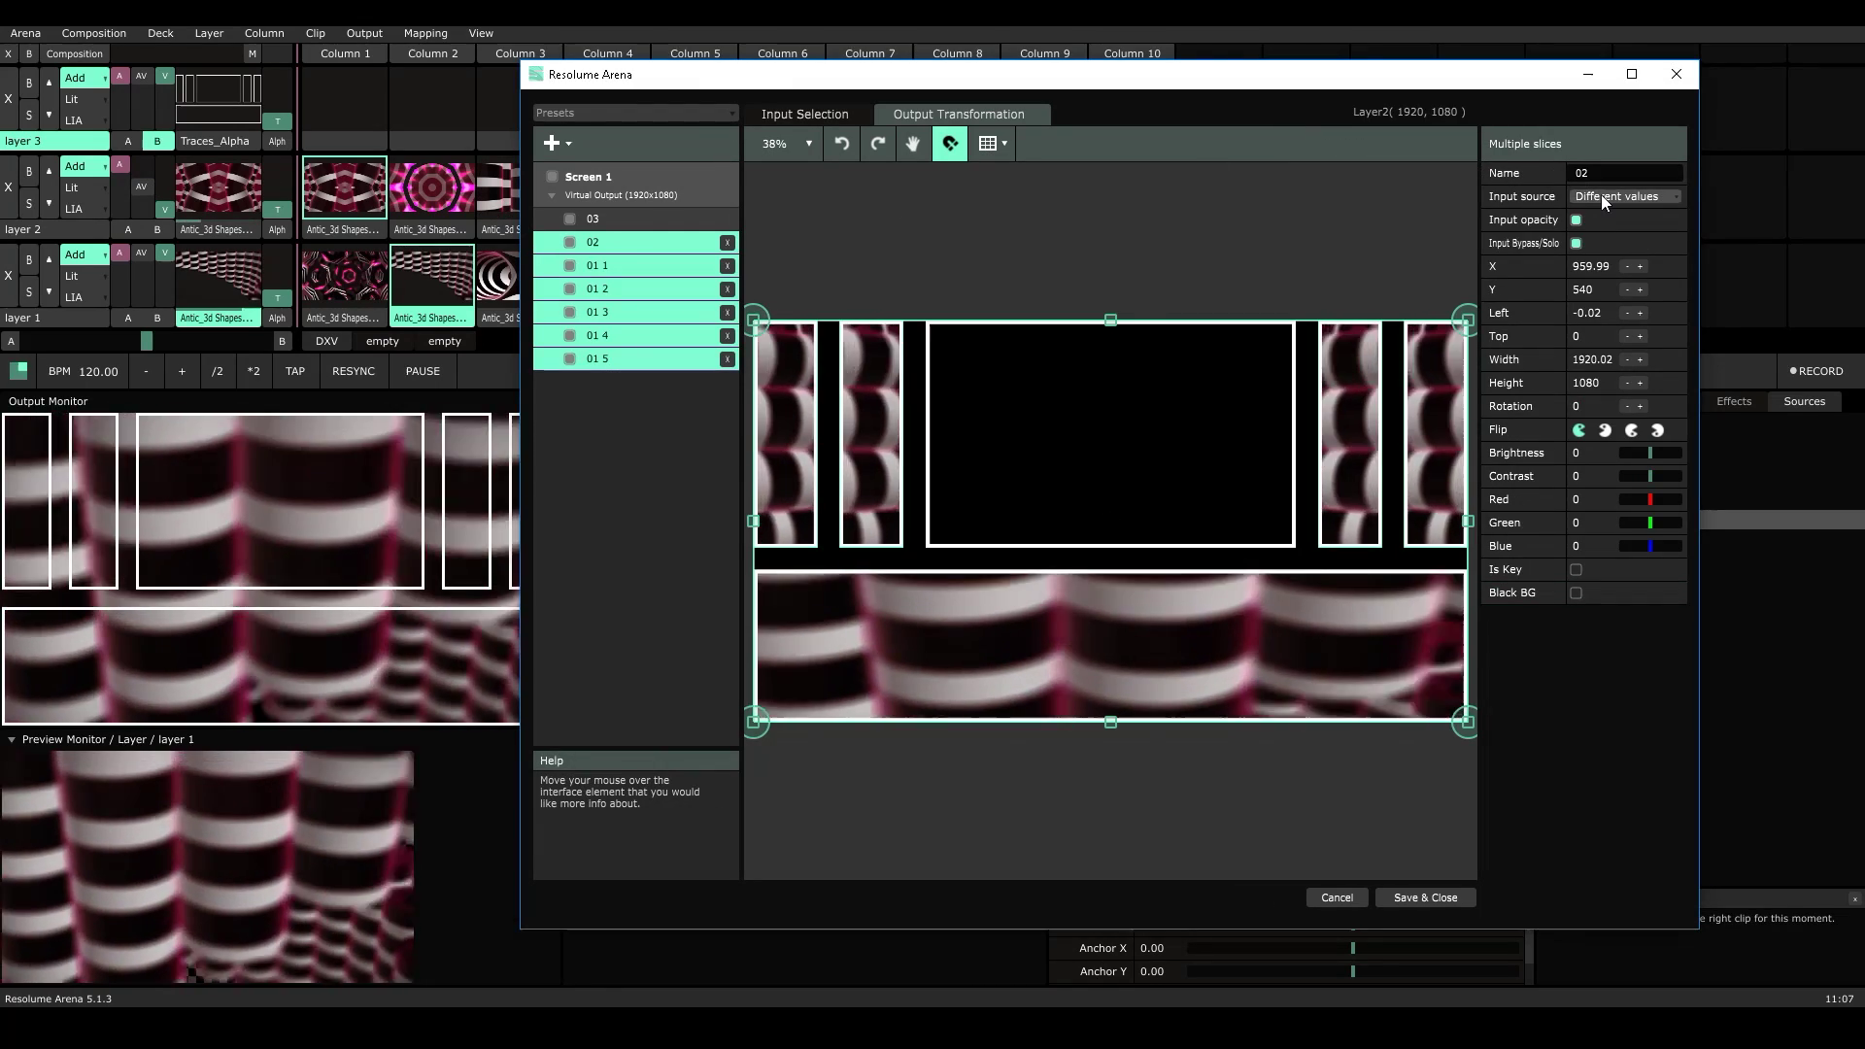
left_click(1605, 198)
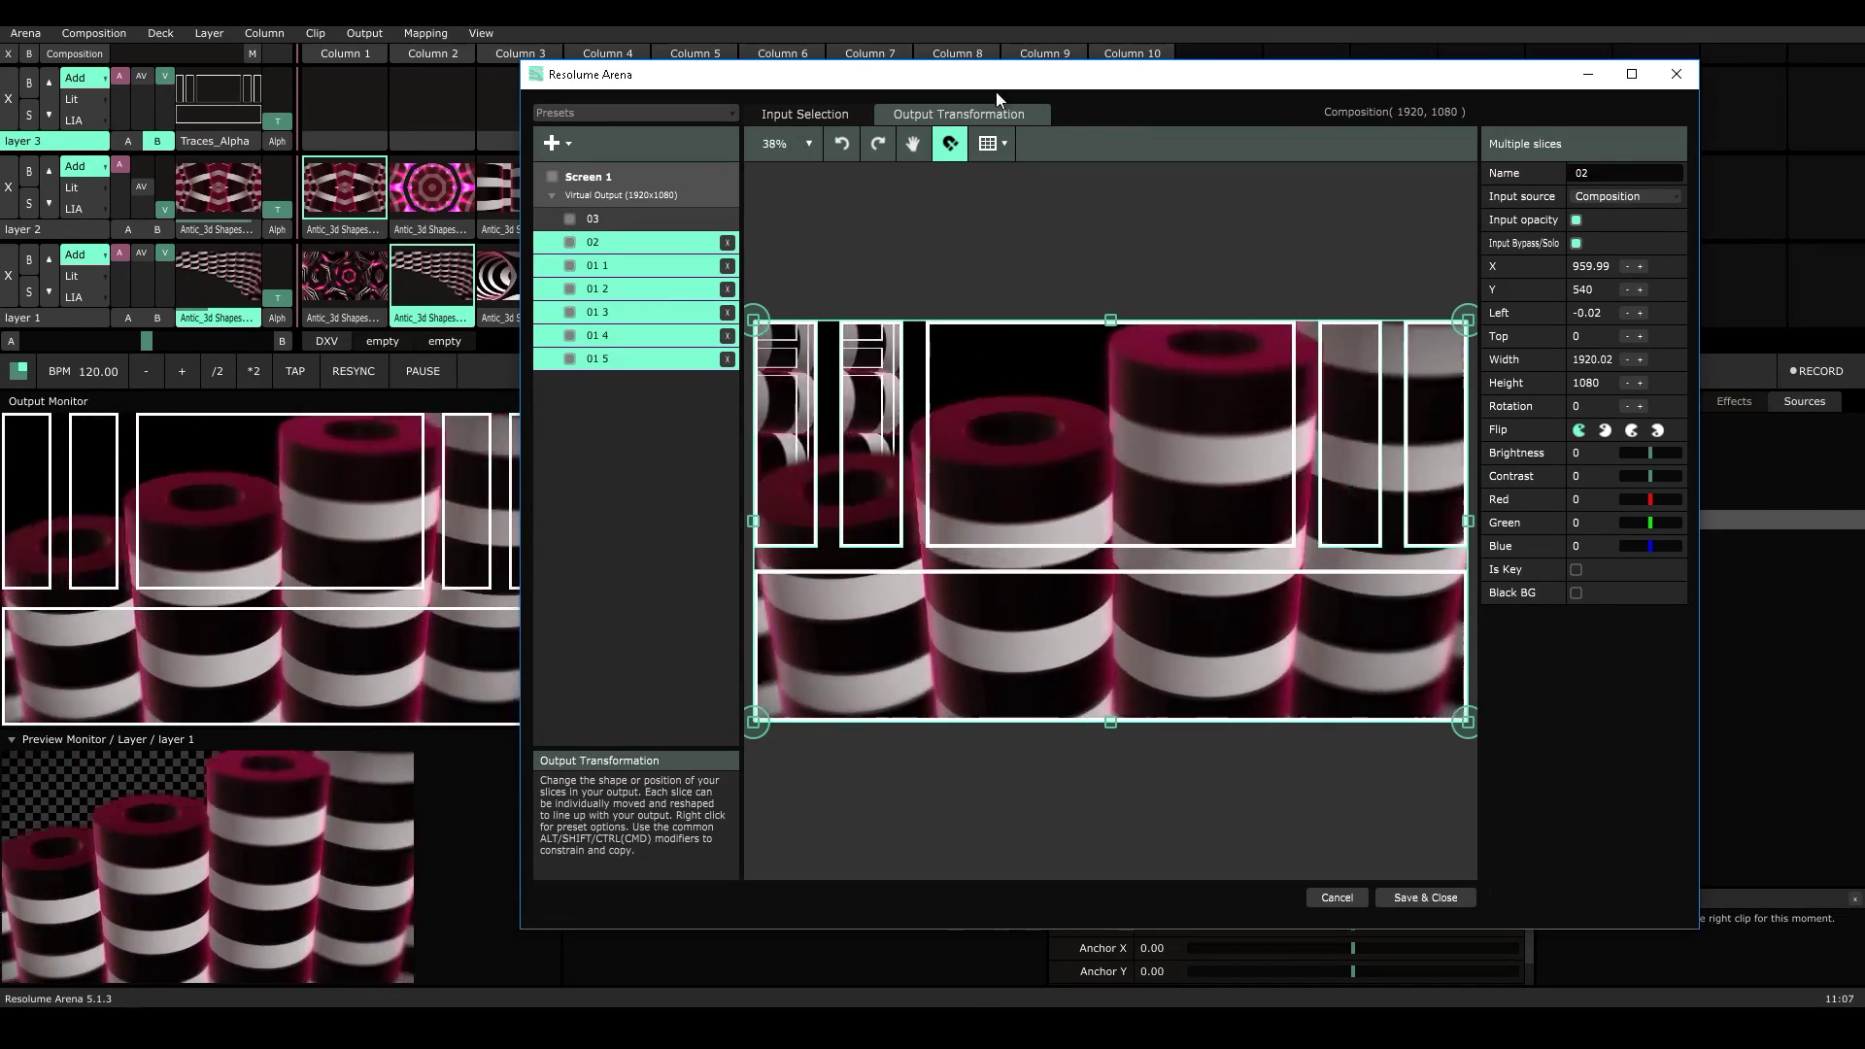
left_click(1633, 74)
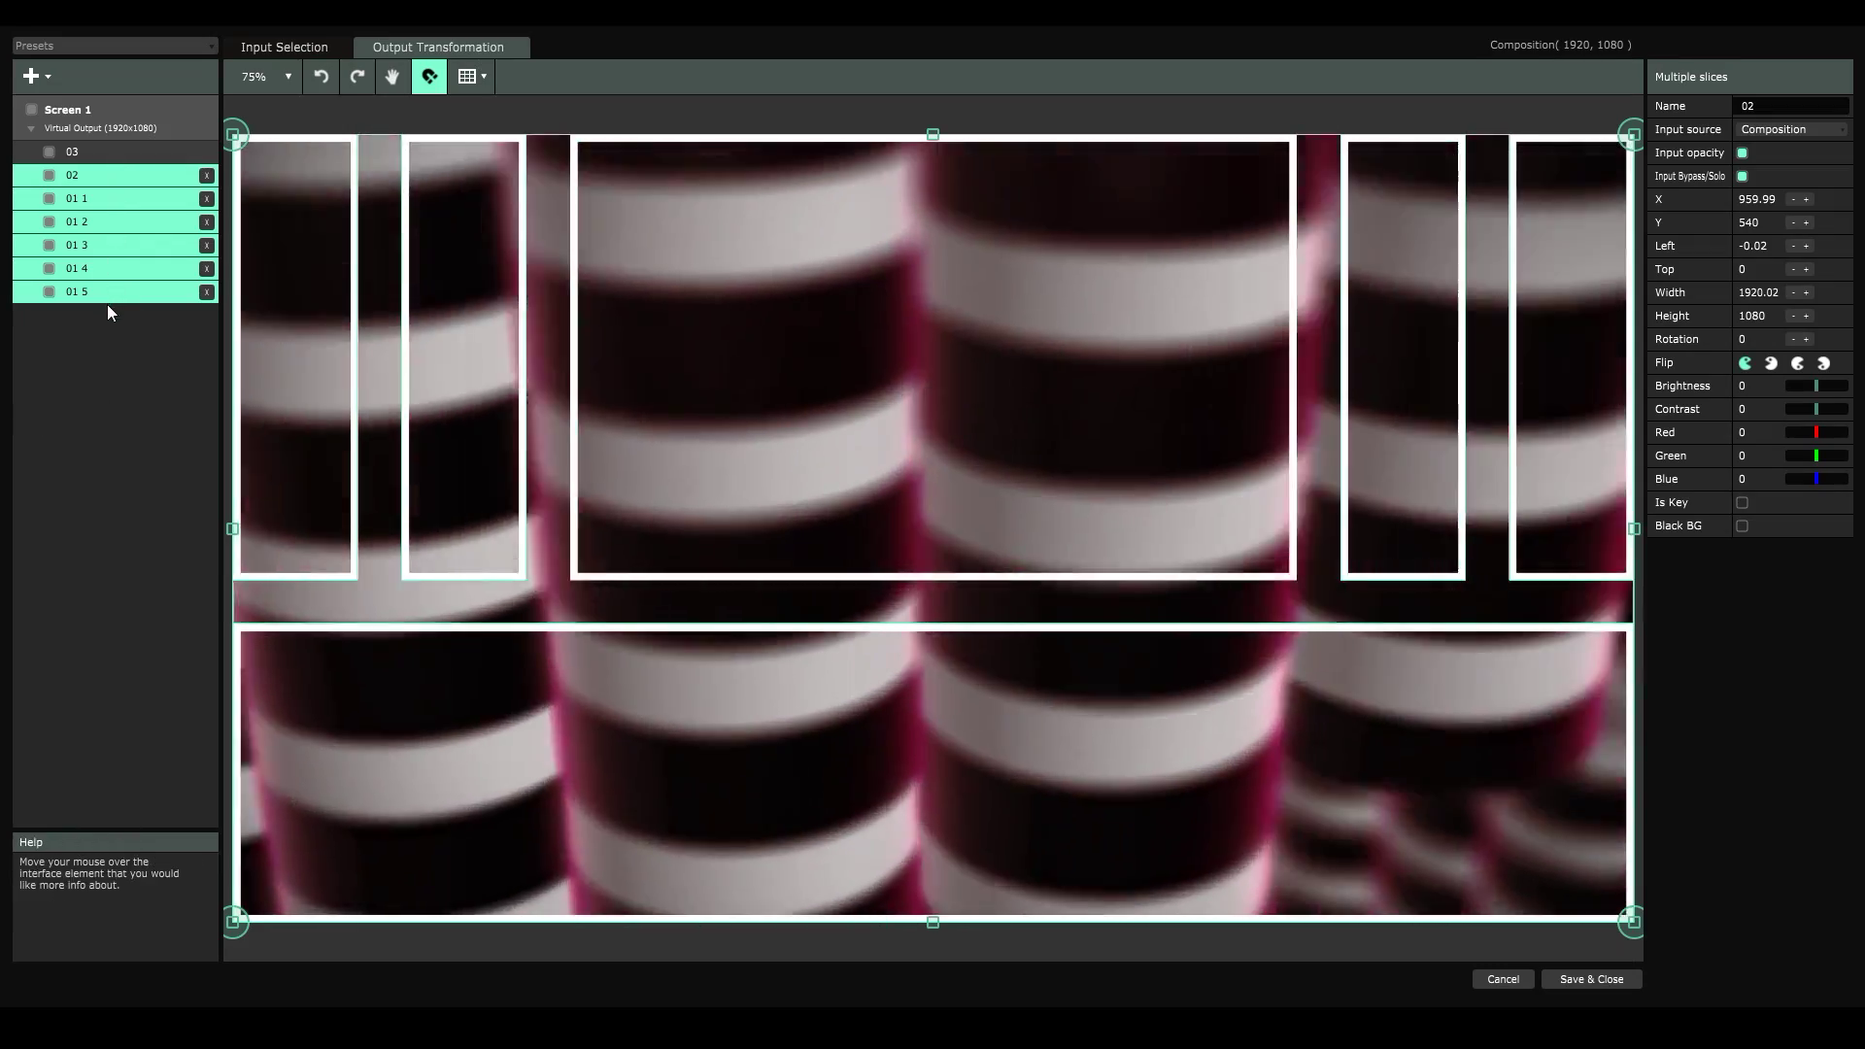
- Set the input source of slices 01 1 through 01 5 to Layer 1
left_click(109, 294)
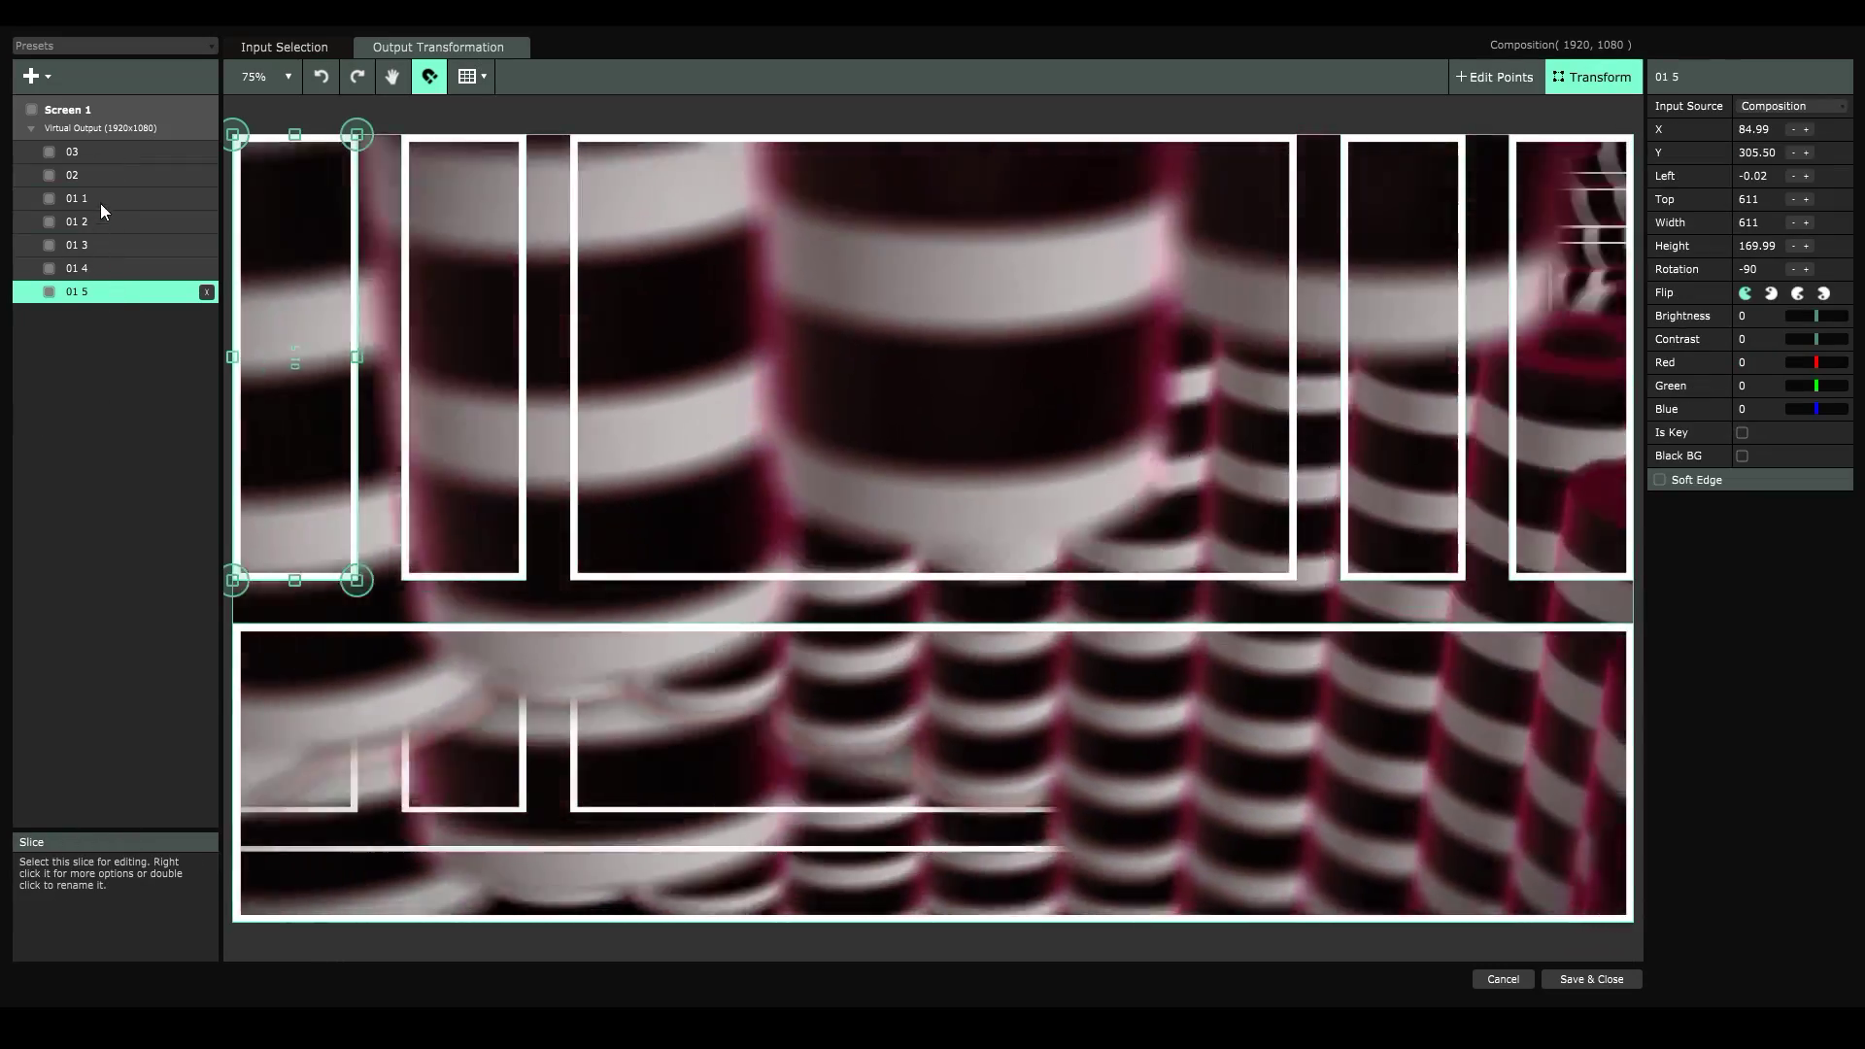
left_click(101, 200, "shift")
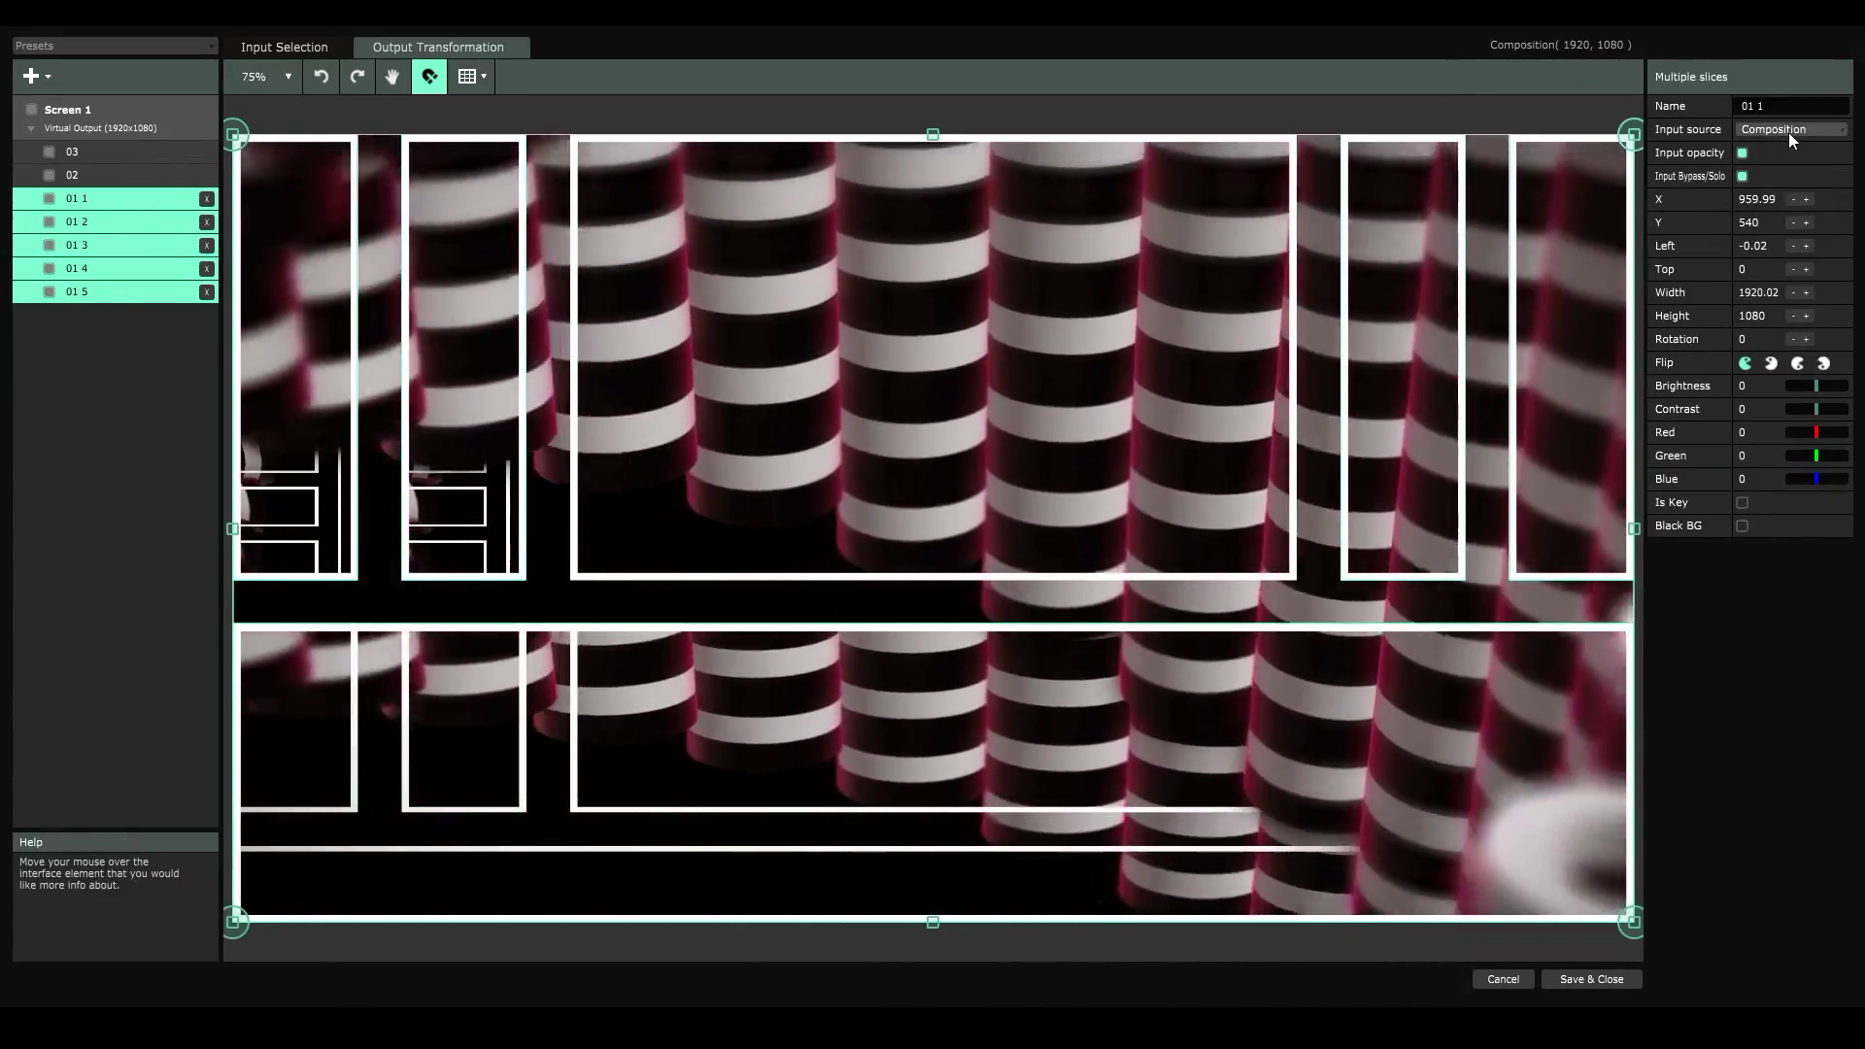
left_click(1788, 132)
left_click(1780, 213)
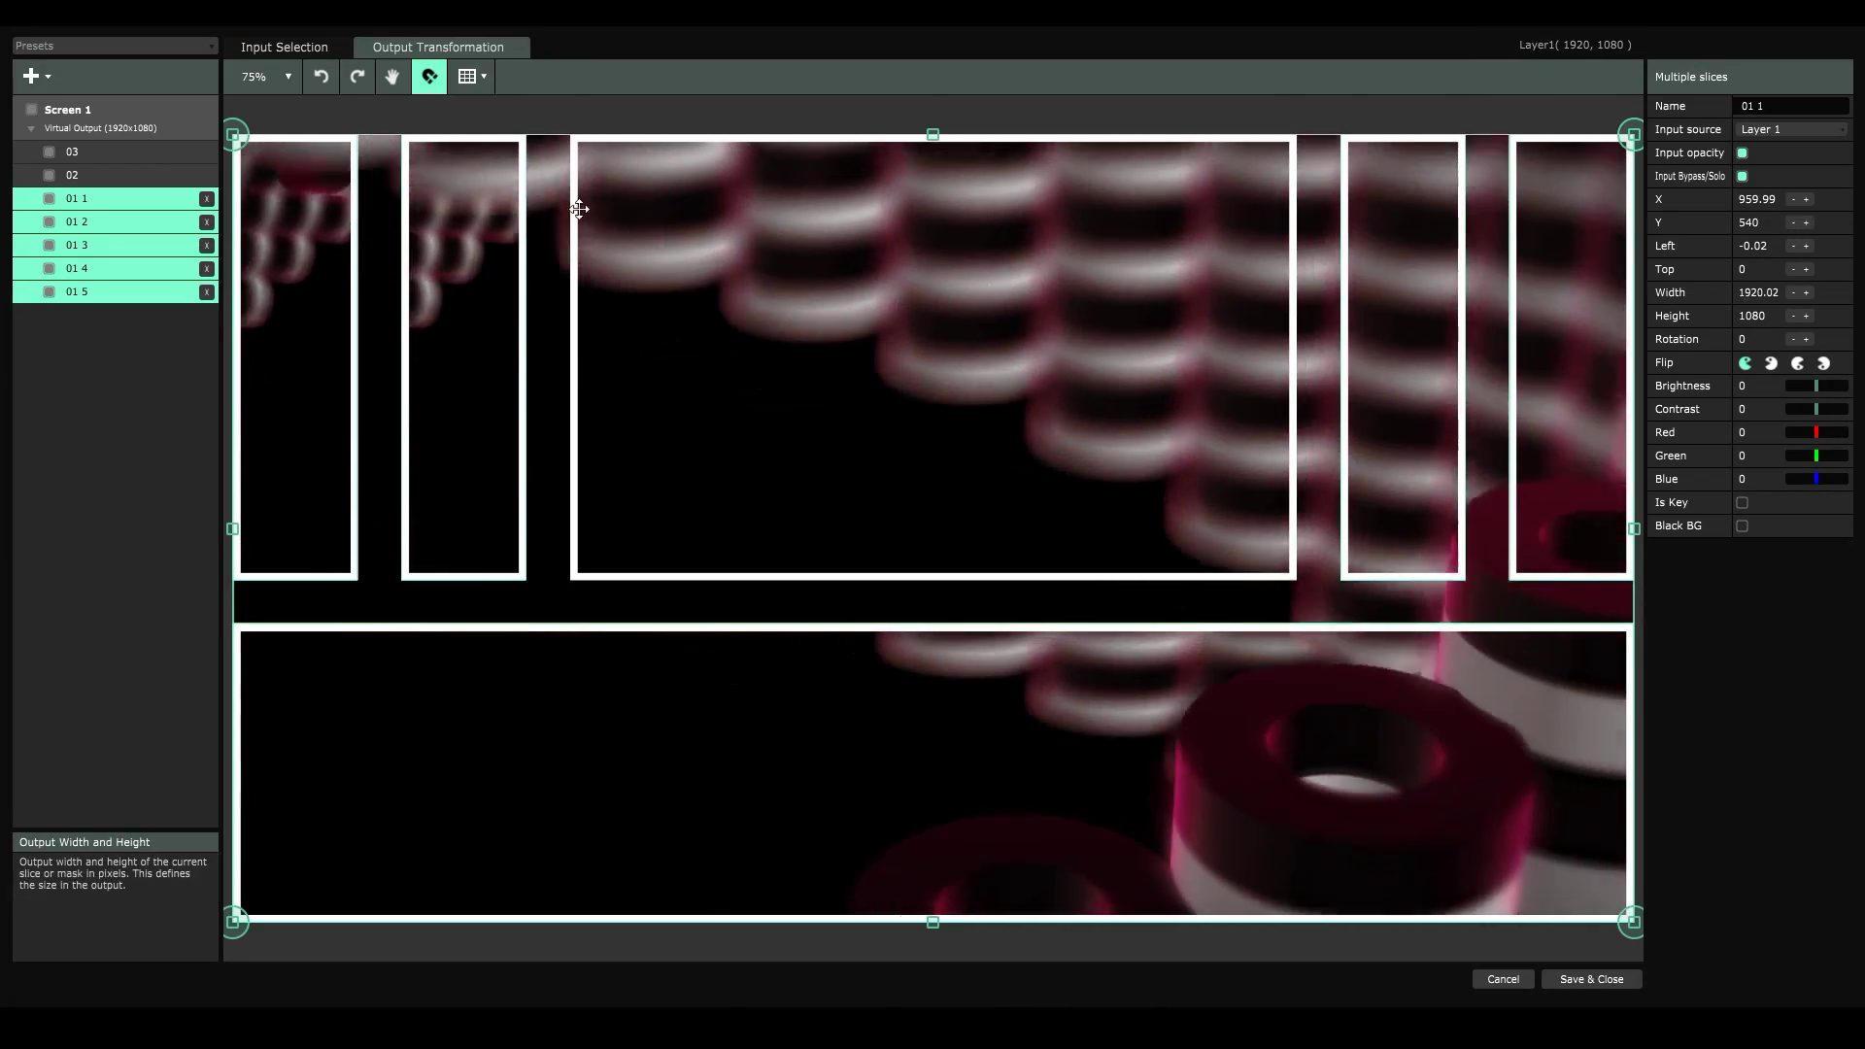
- Feed slice 02 from Layer 2, then select Screen 1 to view the whole output
left_click(120, 175)
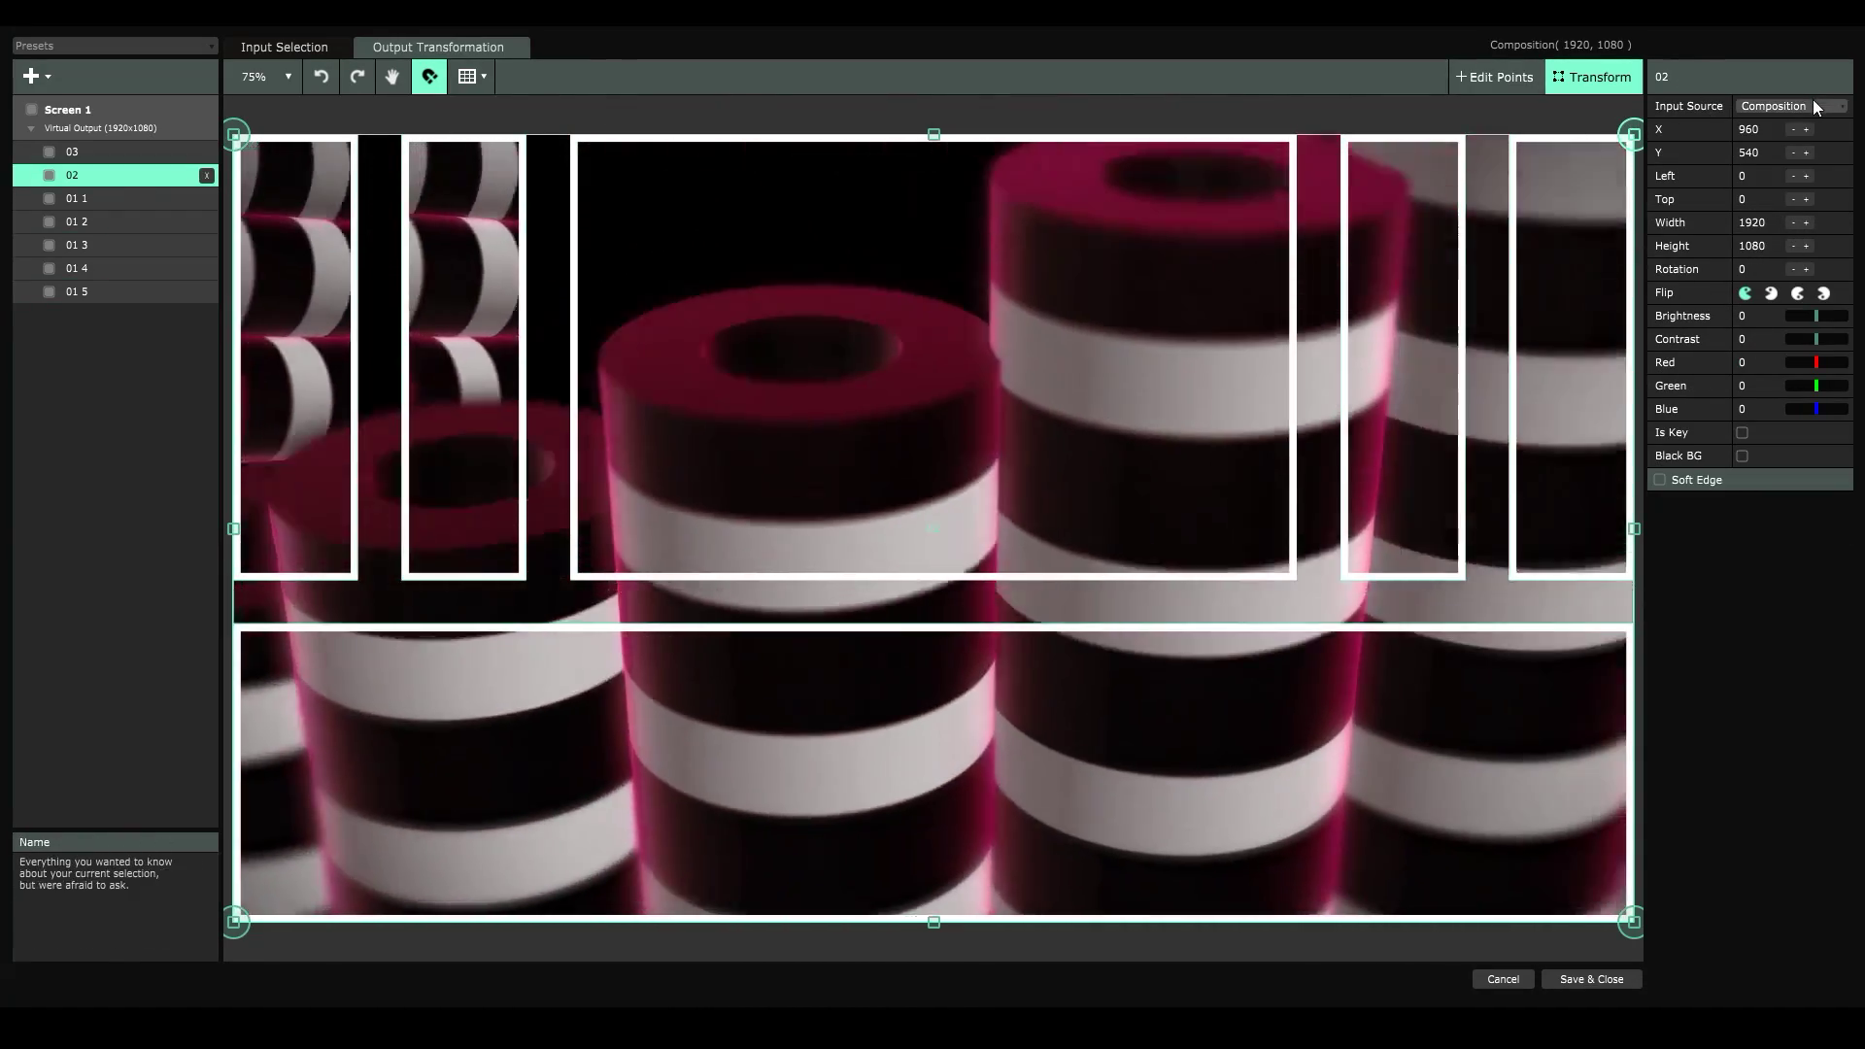
left_click(1813, 103)
left_click(1754, 255)
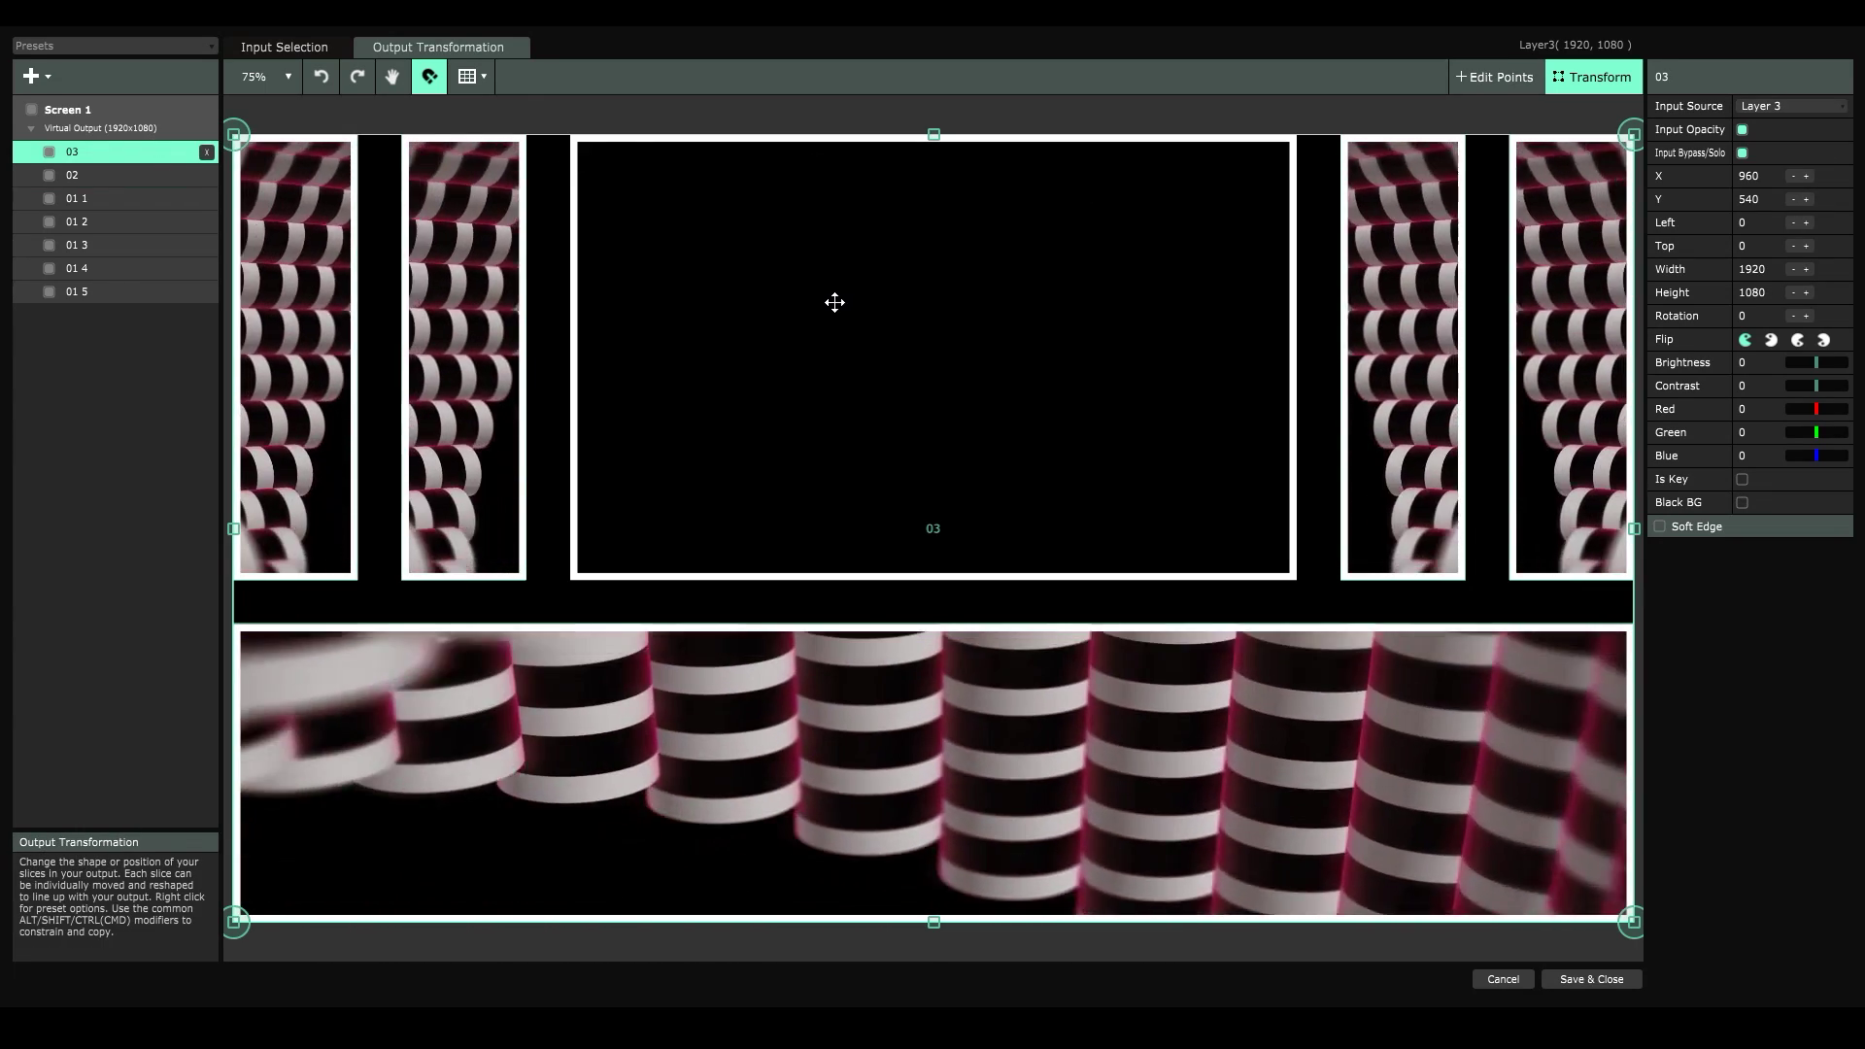
left_click(1026, 386)
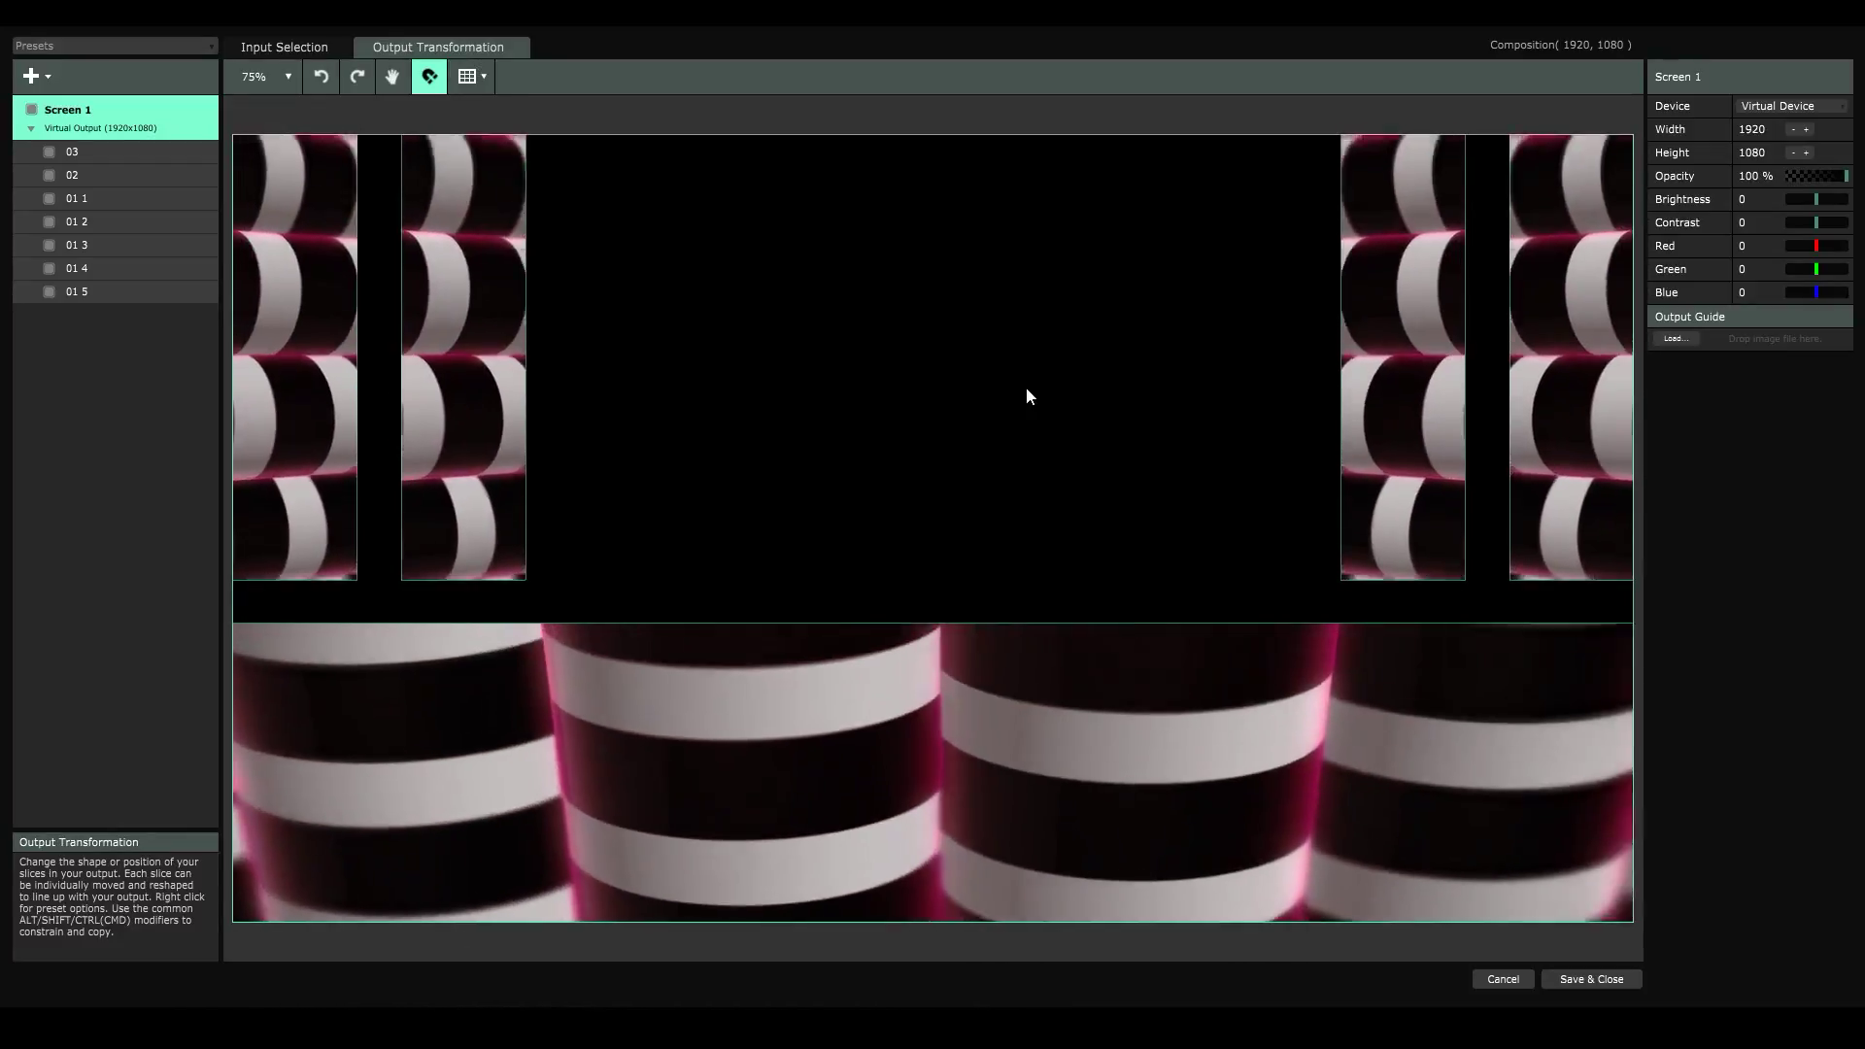
- Review the full Screen 1 output, then Save & Close Advanced Output
left_click(1583, 981)
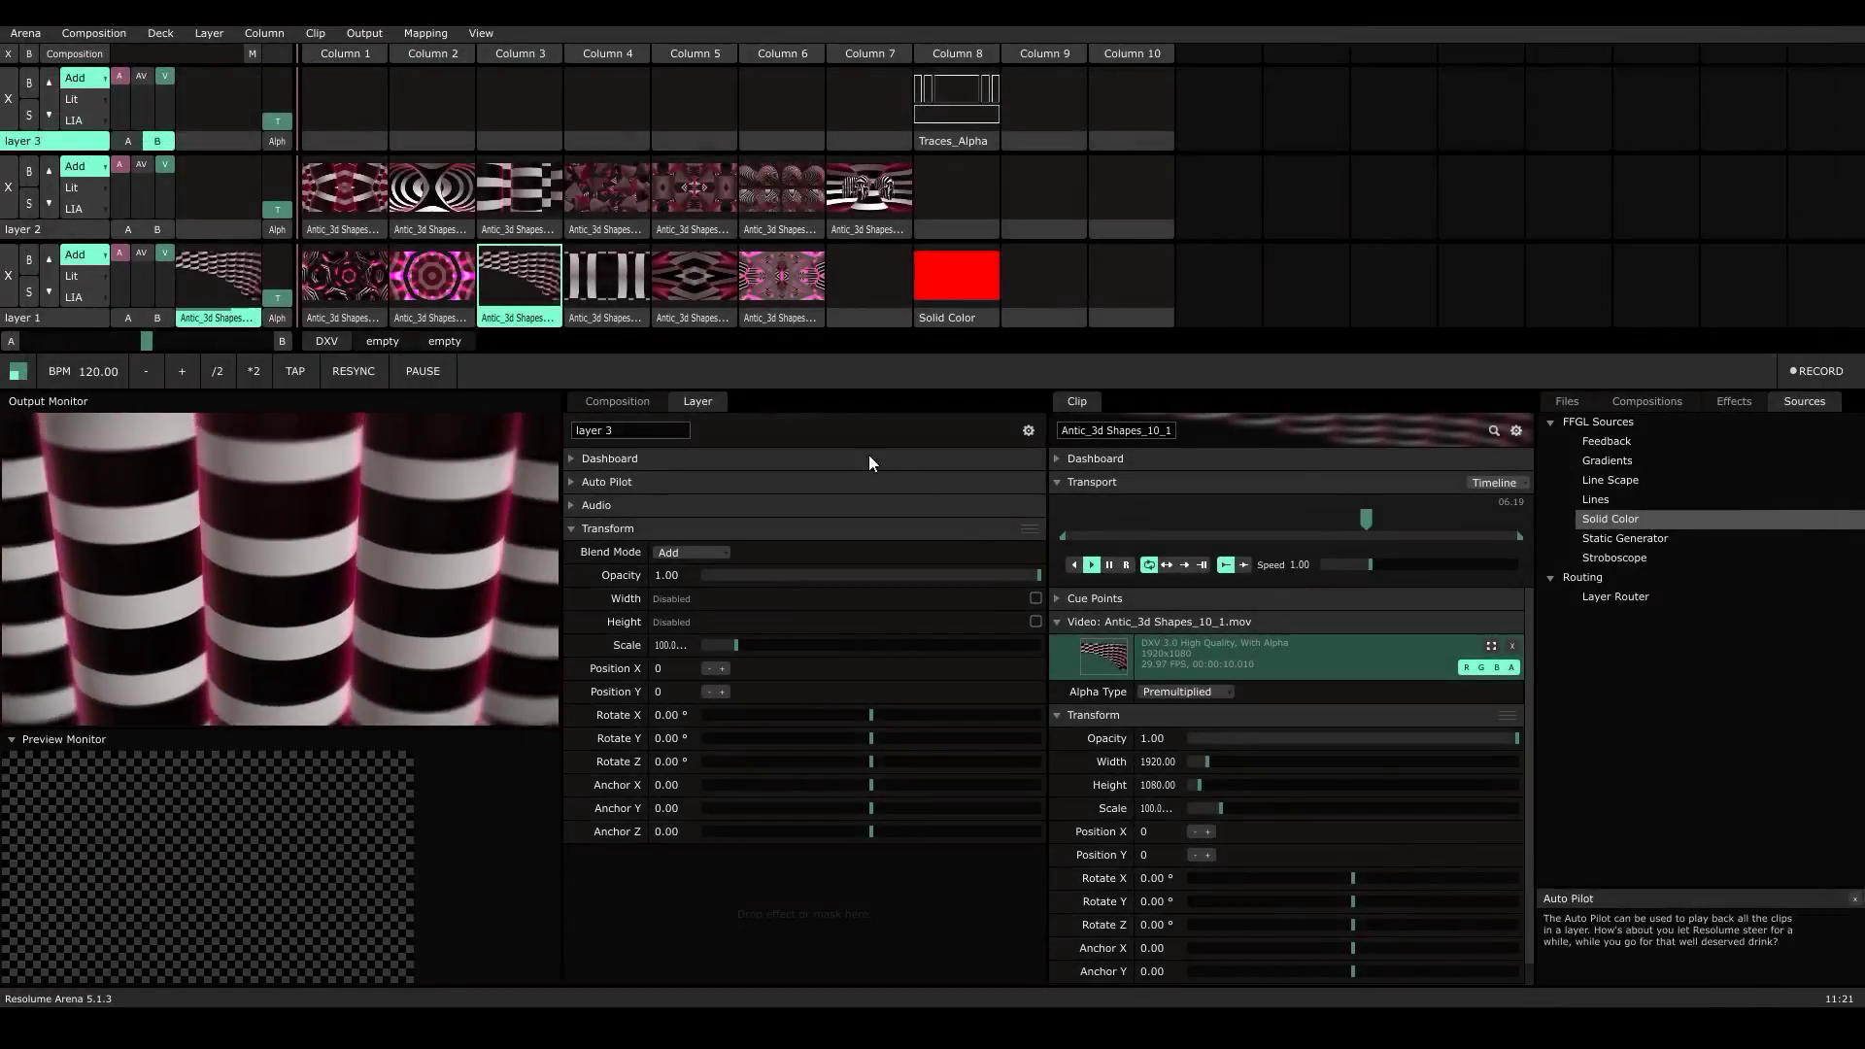
- Trigger the layer 1 column 4 clip, then layer 2 columns 6, 5 and finally 7 (striped skulls)
left_click(615, 294)
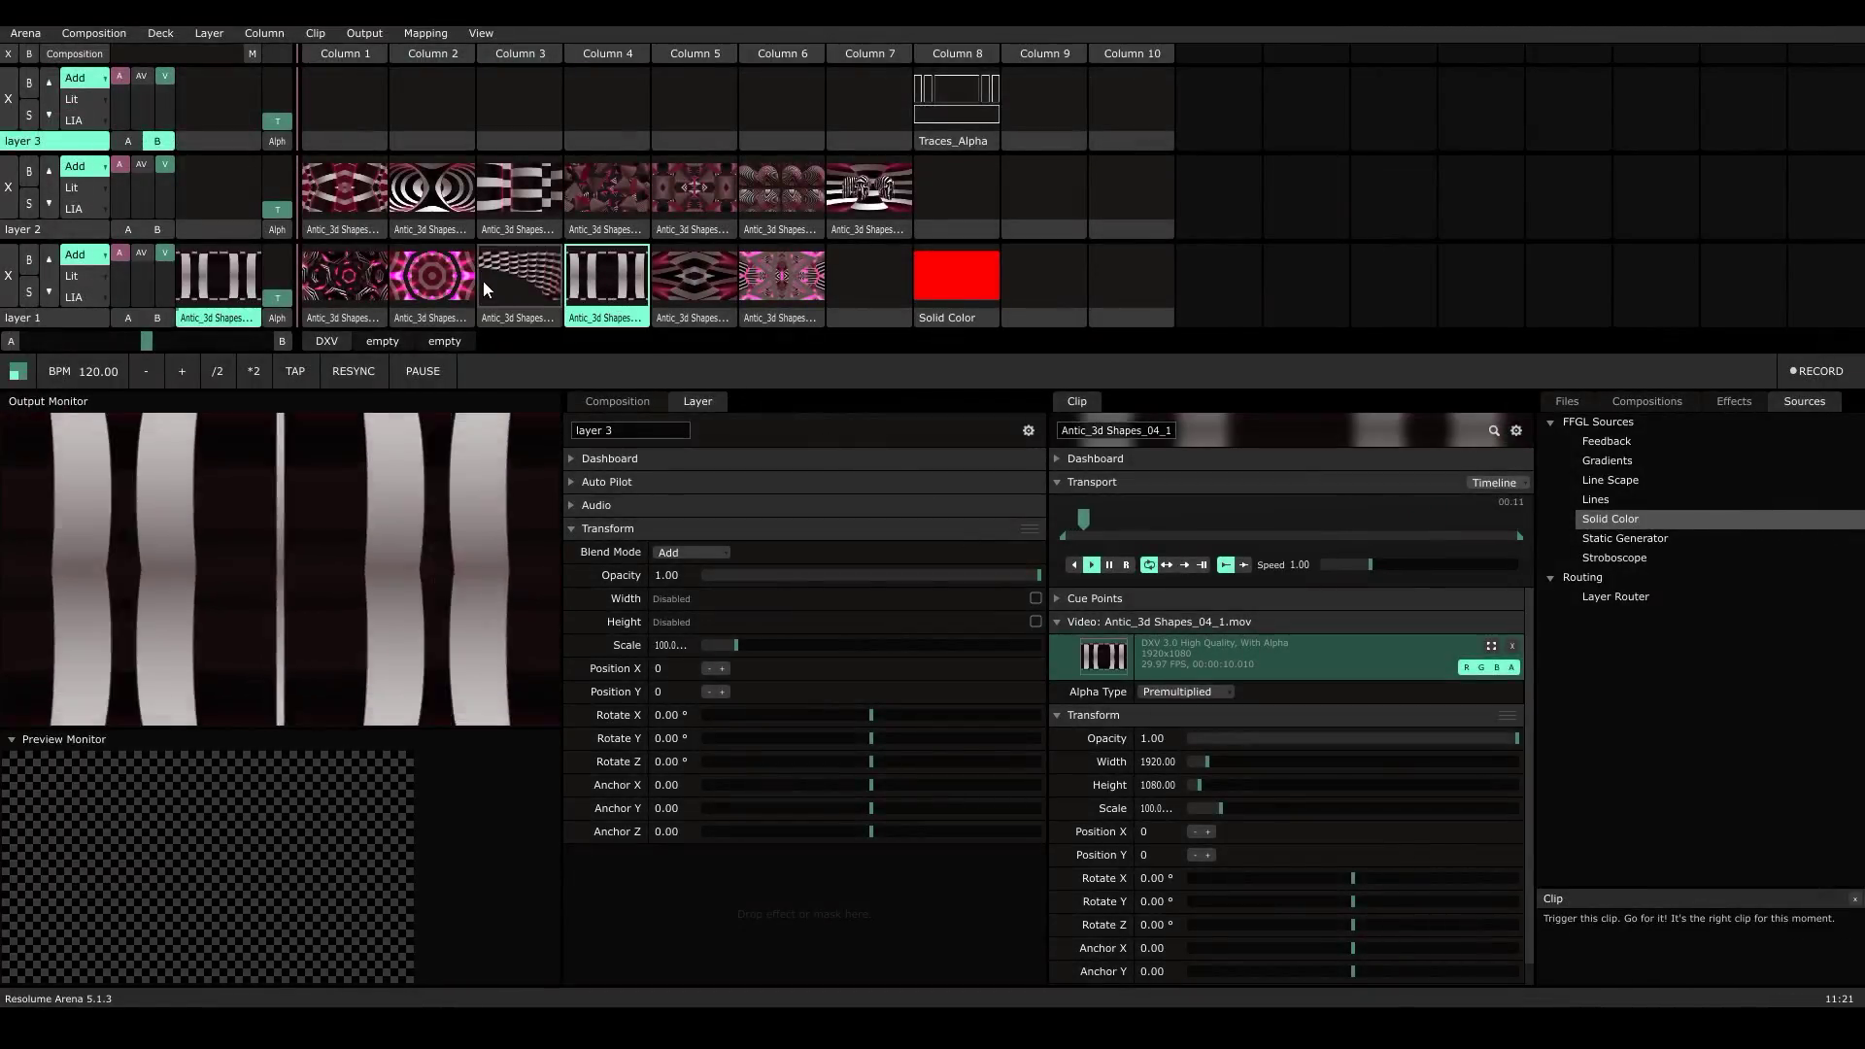
left_click(742, 184)
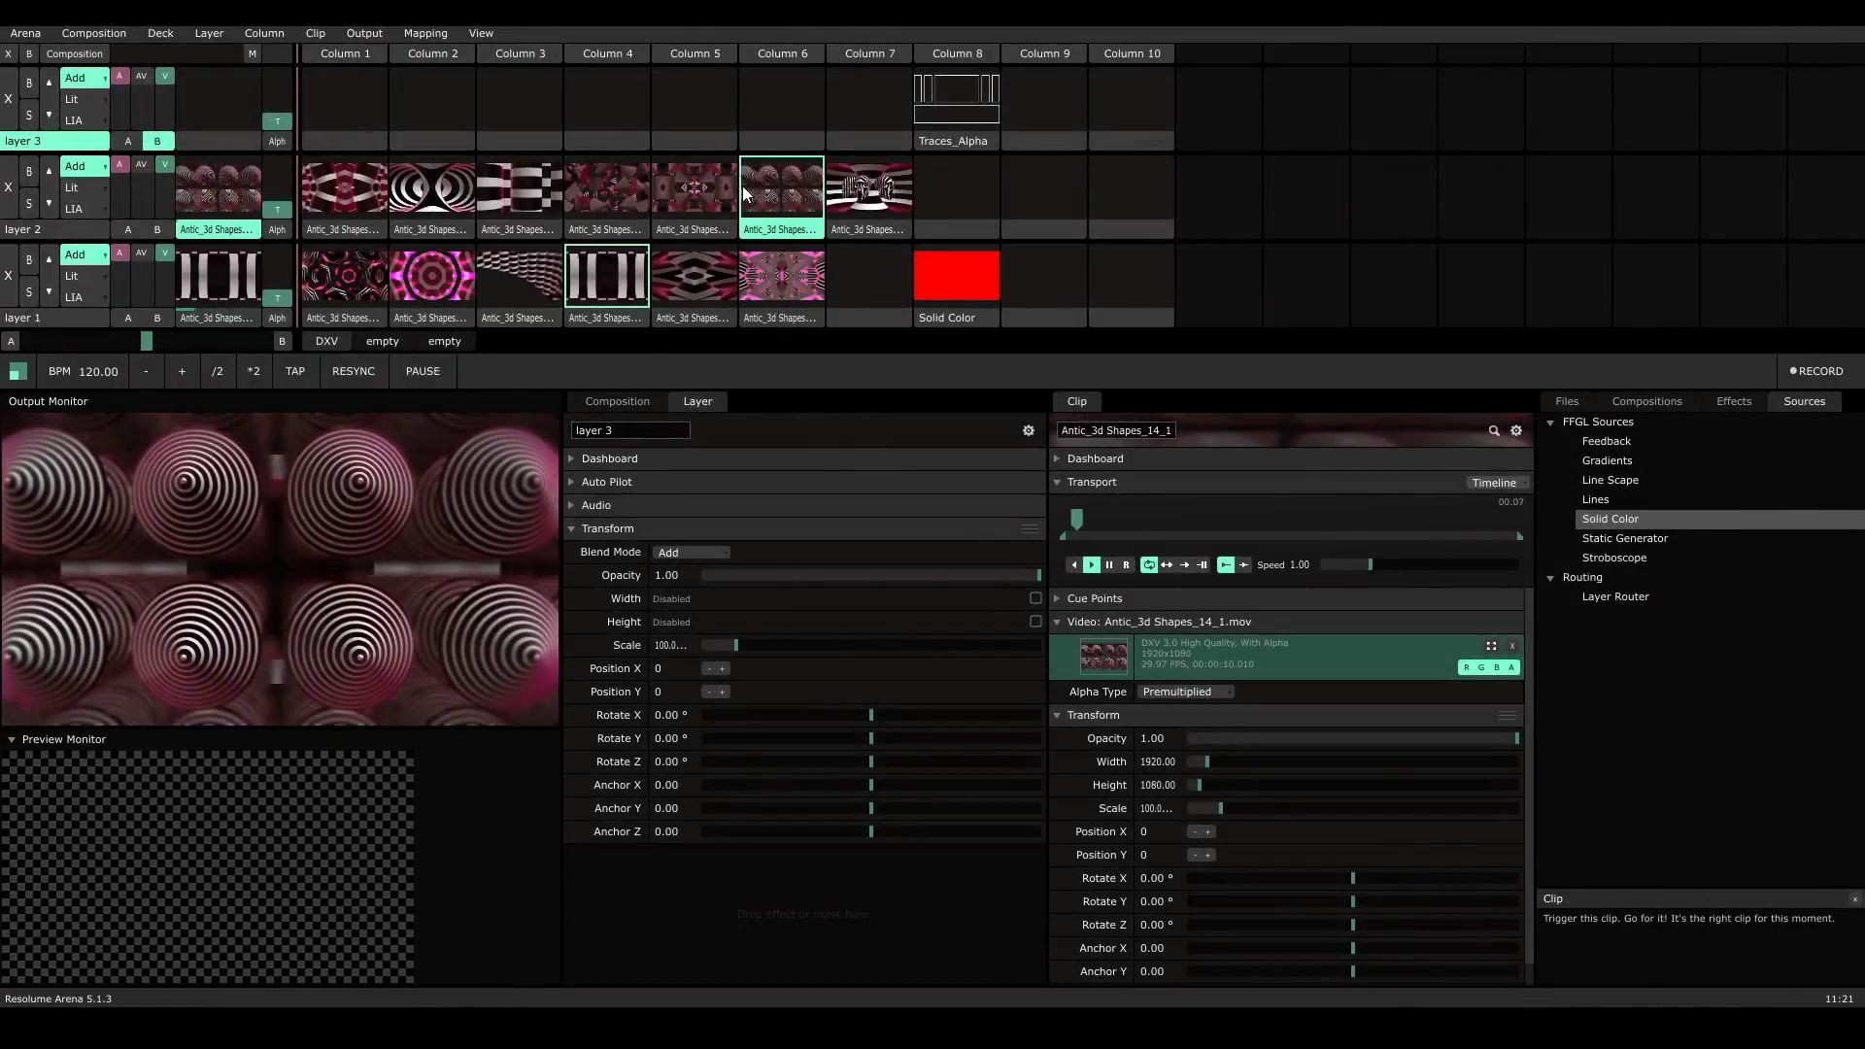
left_click(684, 192)
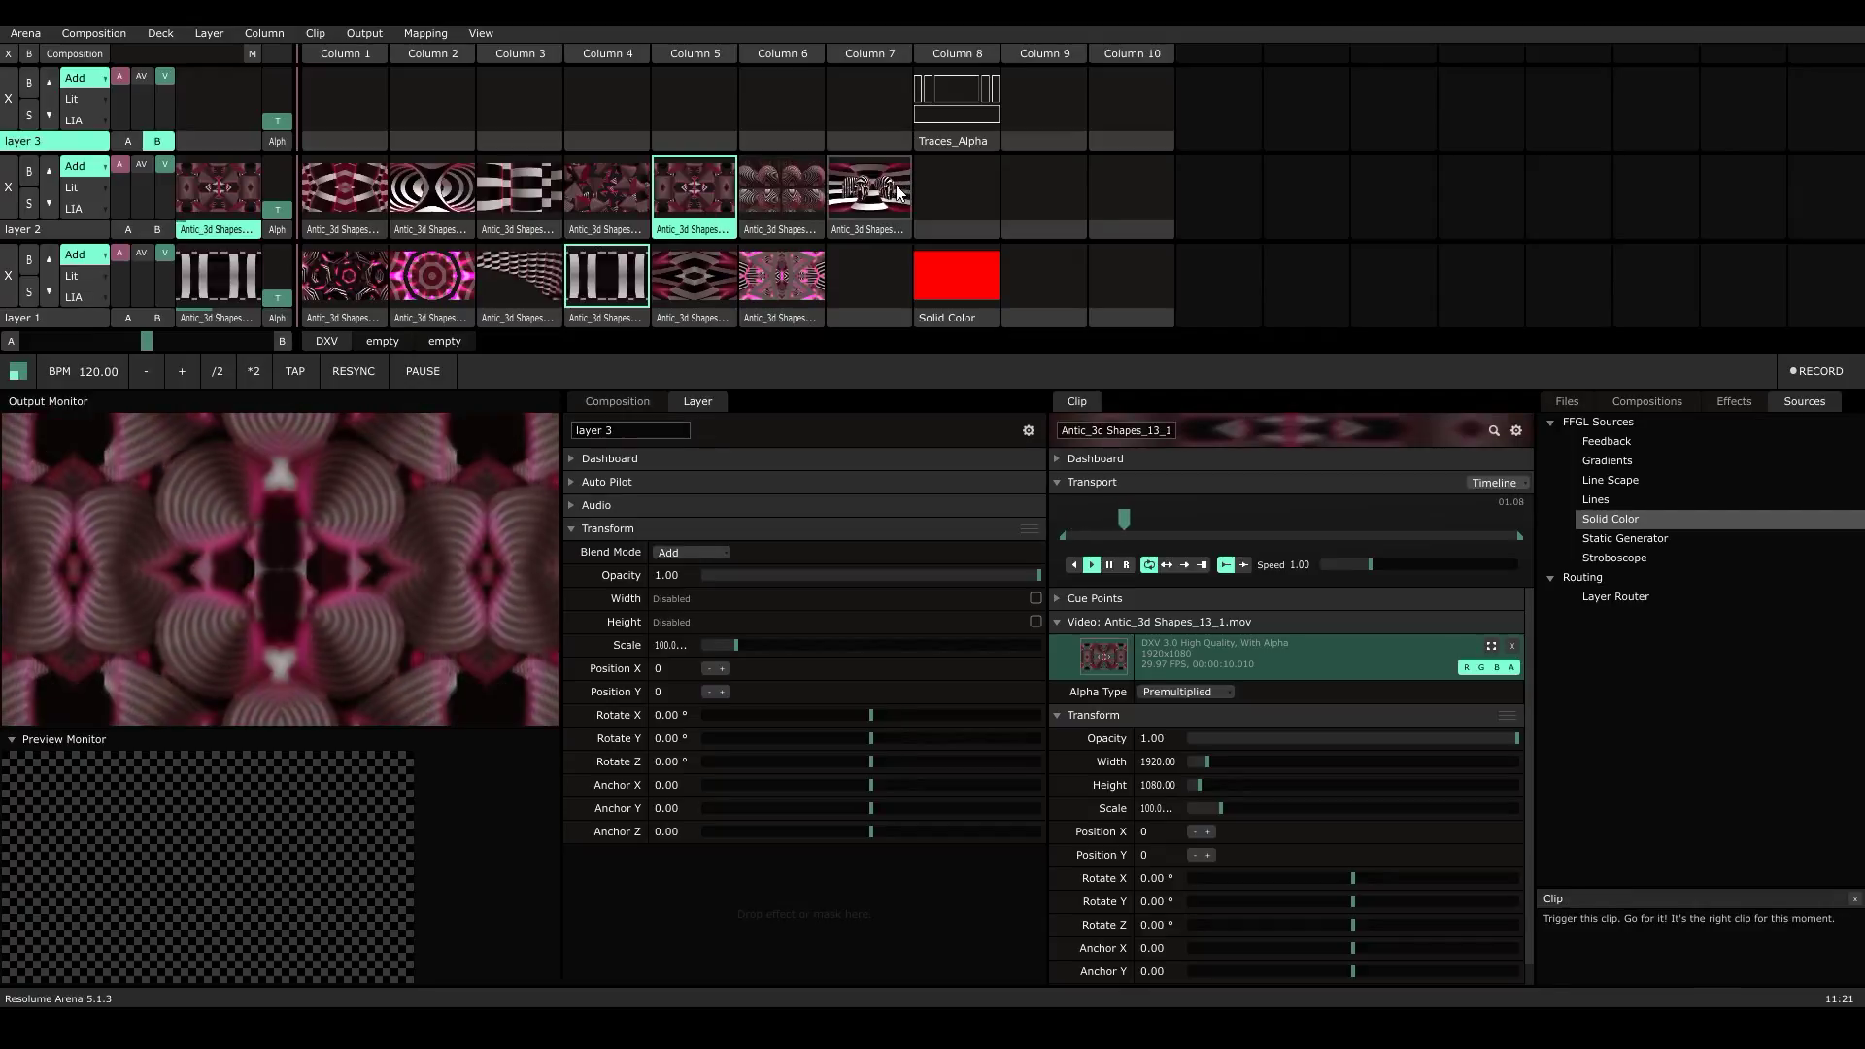
left_click(868, 190)
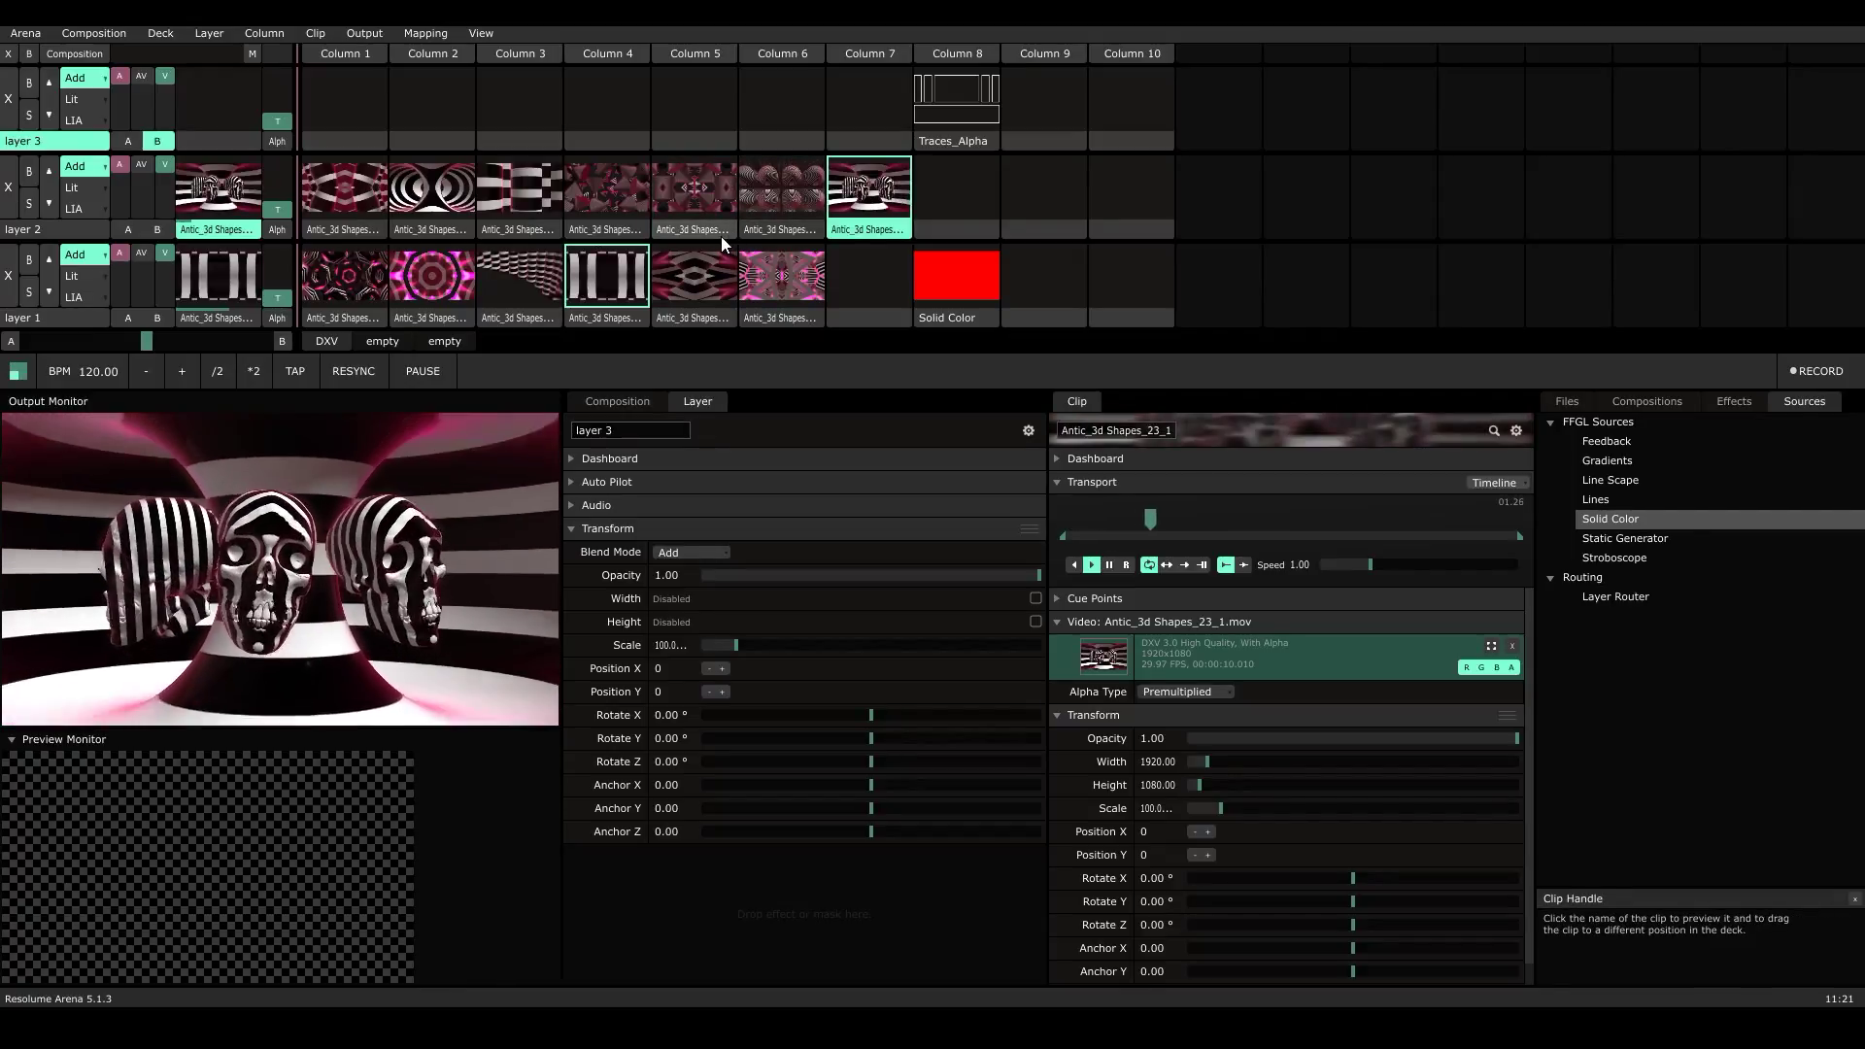